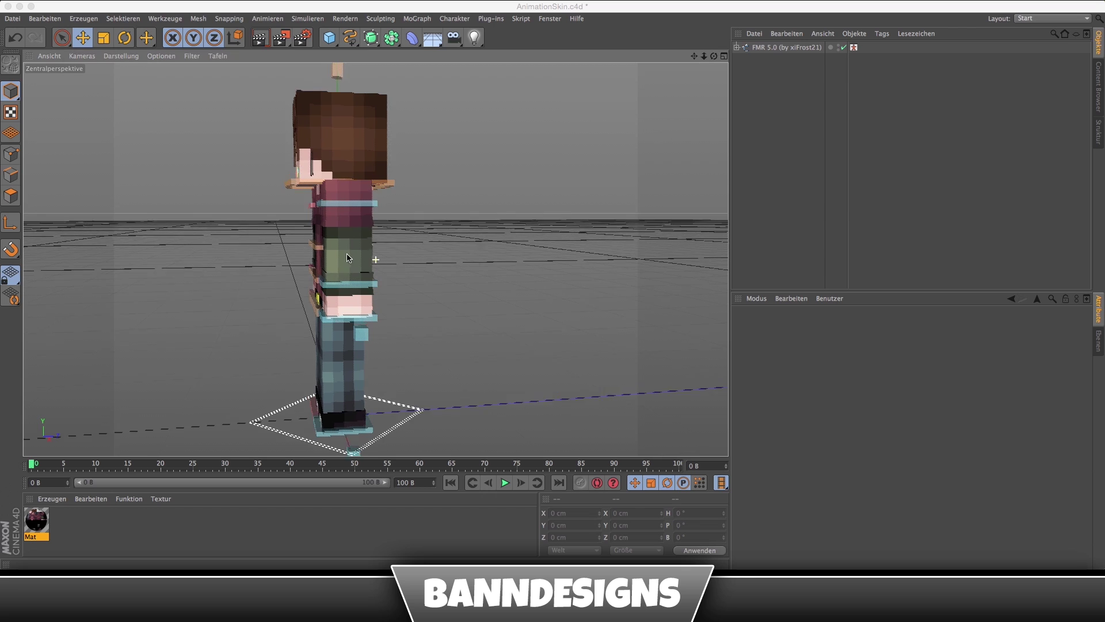
Move the left foot goal (goalLegL) forward on Z to about 37.9 cm.
left_click_drag(330, 267, 482, 239, "alt")
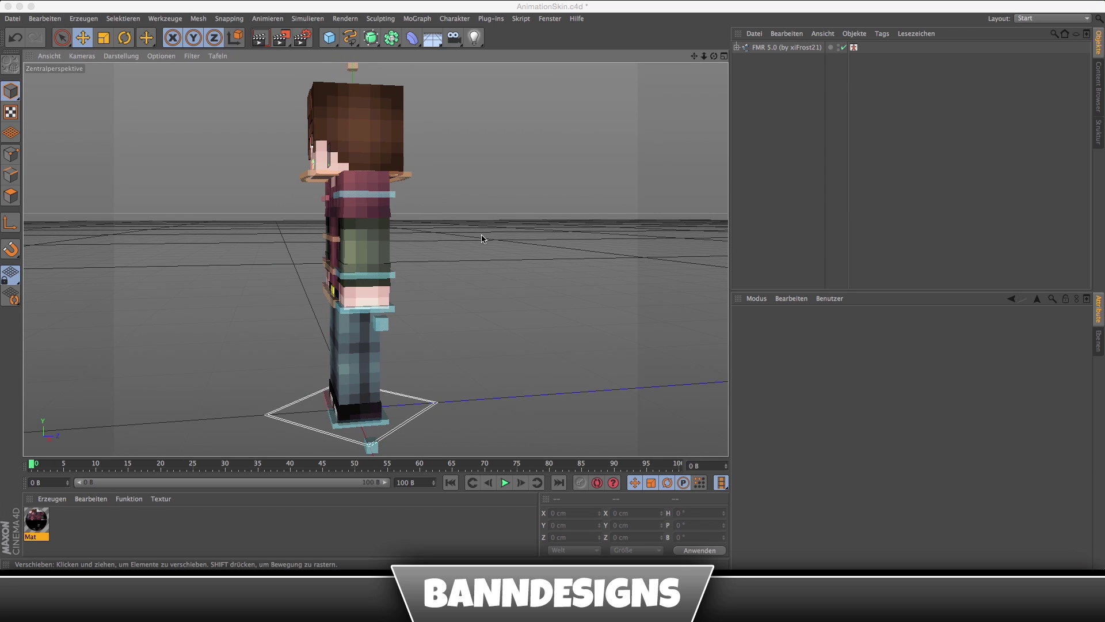
left_click(364, 247)
mouse_move(363, 247)
left_mouse_down("alt")
mouse_move(467, 320)
mouse_move(258, 311)
mouse_move(408, 281)
mouse_move(165, 276)
mouse_move(406, 238)
mouse_move(464, 259)
mouse_move(328, 268)
mouse_move(378, 260)
mouse_move(337, 347)
left_mouse_up("alt")
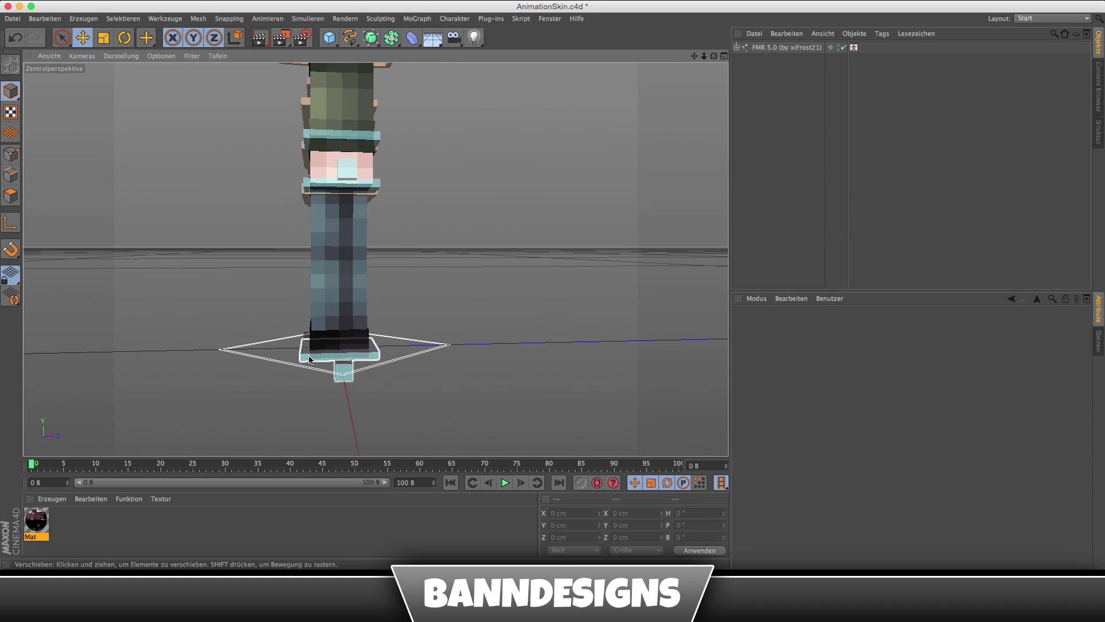
left_click(333, 362)
mouse_move(333, 362)
left_mouse_down("alt")
mouse_move(468, 379)
mouse_move(352, 369)
left_mouse_up("alt")
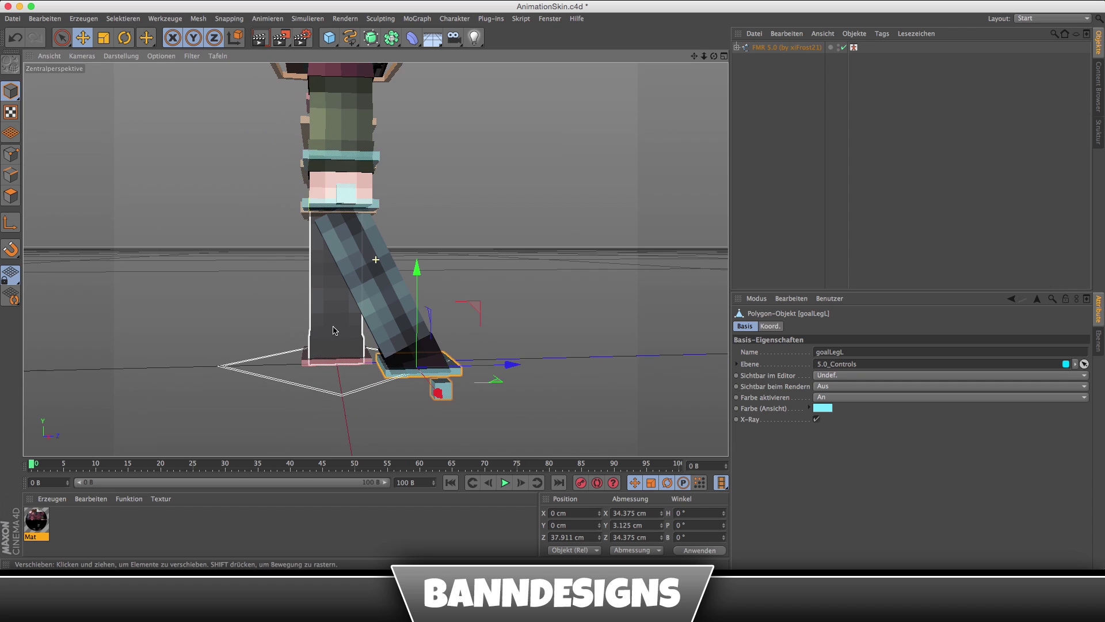
Pull the right foot goal back to Z -31.7 cm and lower controlWaist on Y.
left_click(350, 367)
left_click_drag(441, 362, 380, 370)
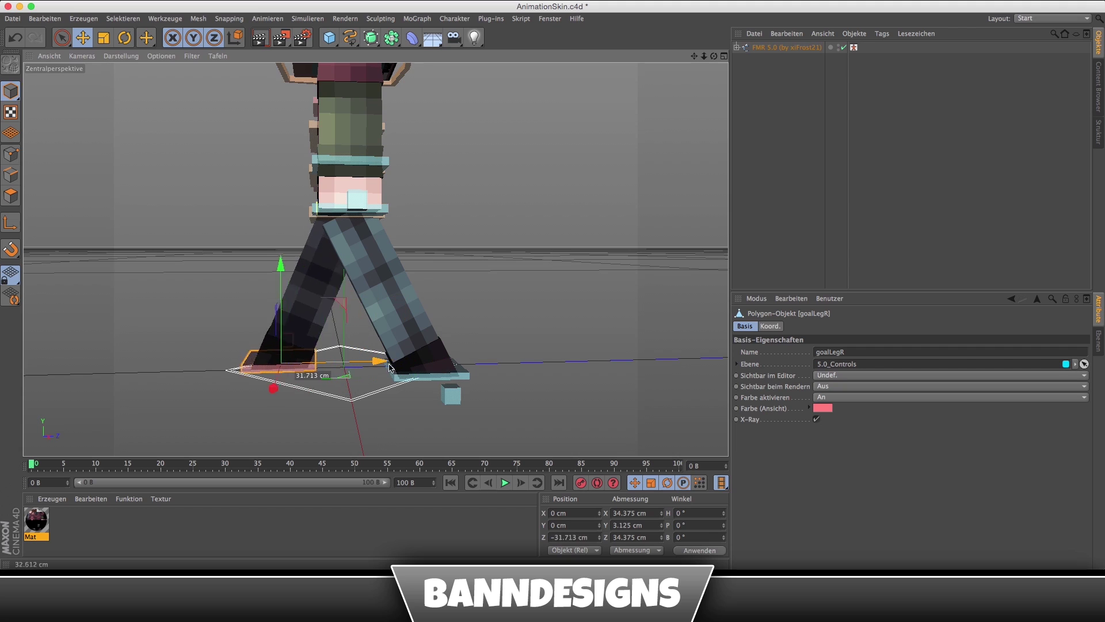
mouse_move(381, 300)
left_mouse_down("alt")
mouse_move(337, 306)
mouse_move(346, 299)
left_mouse_up("alt")
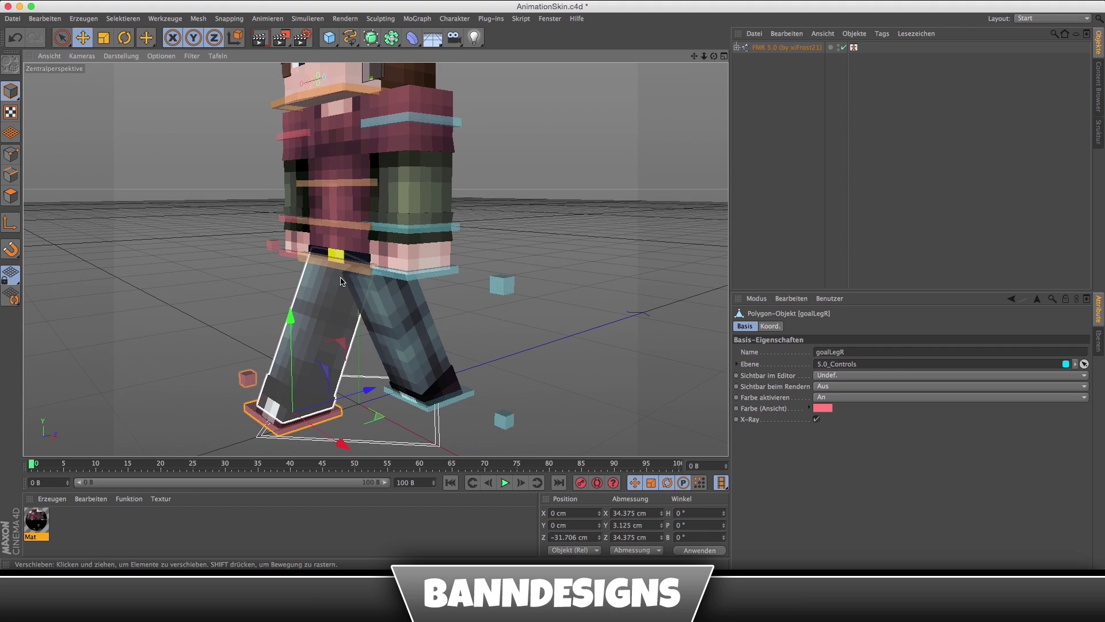
left_click(357, 248)
left_click_drag(357, 247, 314, 302, "alt")
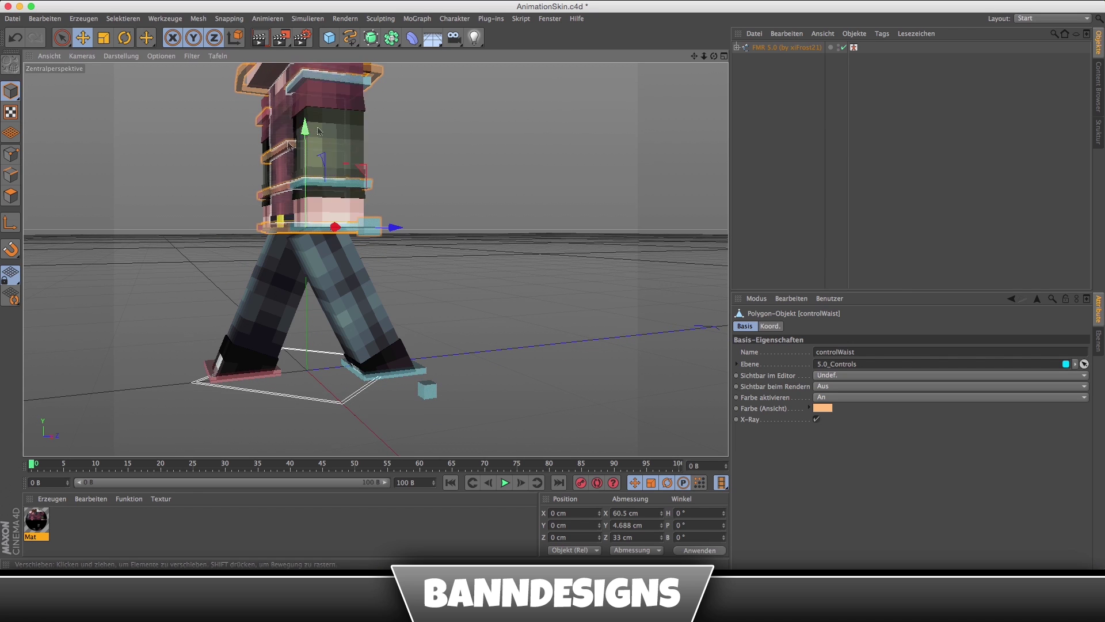
mouse_move(309, 131)
left_mouse_down()
mouse_move(306, 154)
mouse_move(403, 288)
left_mouse_up()
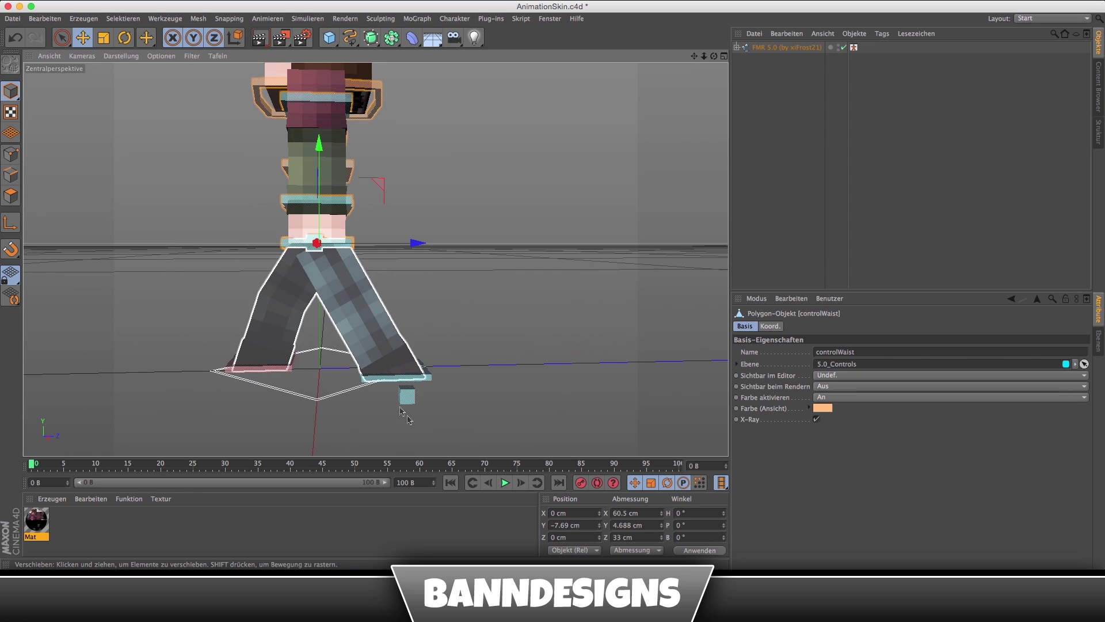
Ease the left foot goal back to Z 31.447 cm and review the stride.
left_click(414, 397)
left_click_drag(494, 362, 480, 370)
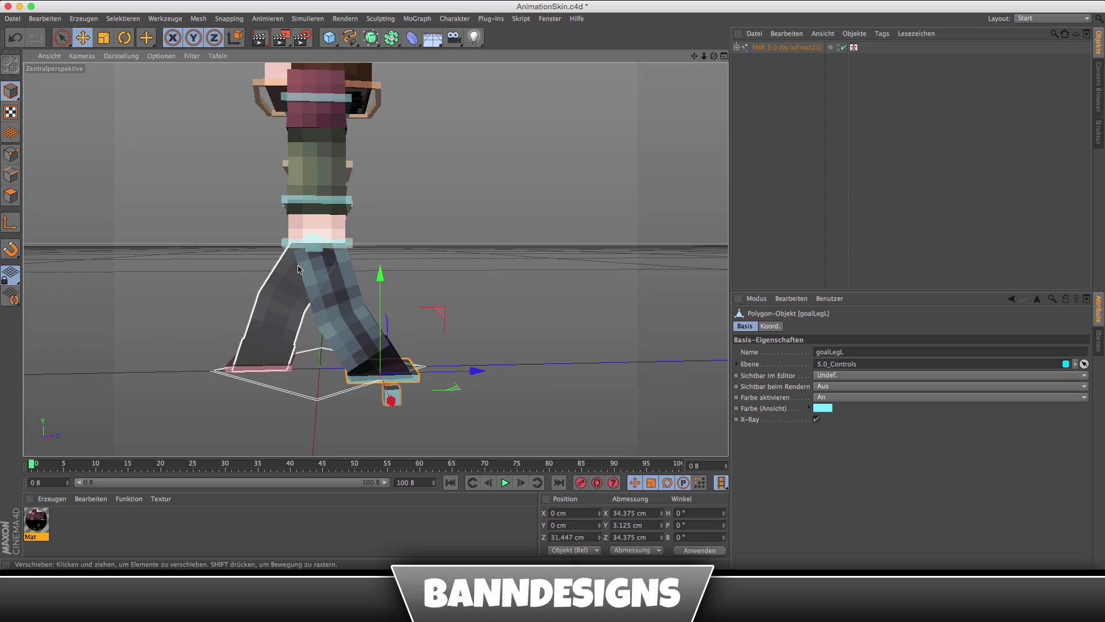
left_click_drag(313, 308, 315, 295, "alt")
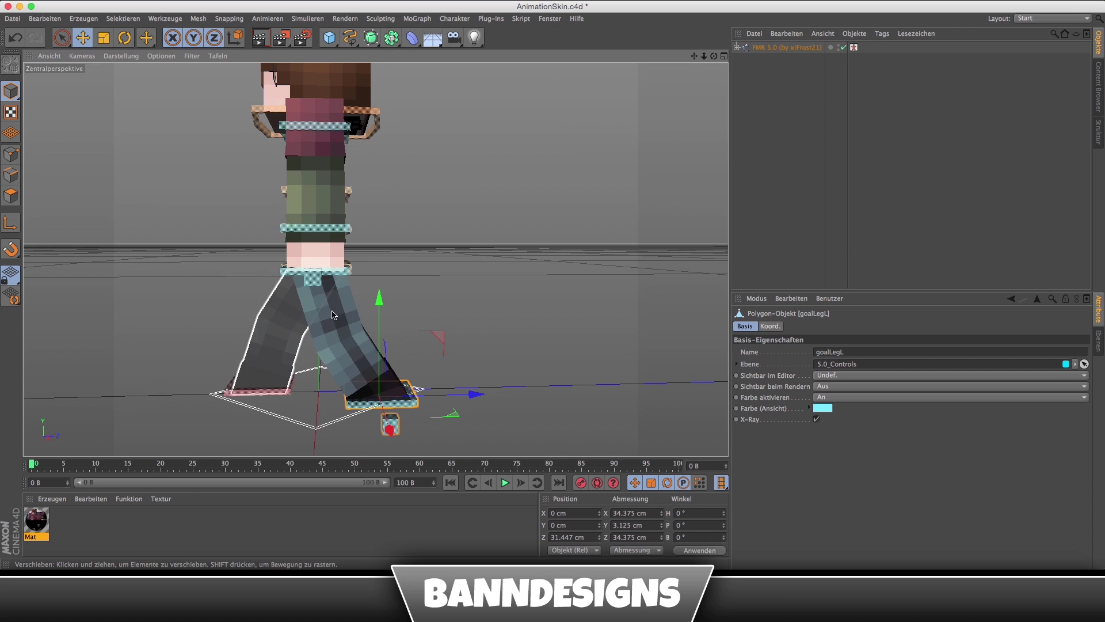
mouse_move(368, 354)
left_mouse_down("alt")
mouse_move(366, 367)
mouse_move(301, 301)
mouse_move(324, 344)
mouse_move(417, 368)
mouse_move(353, 308)
left_mouse_up("alt")
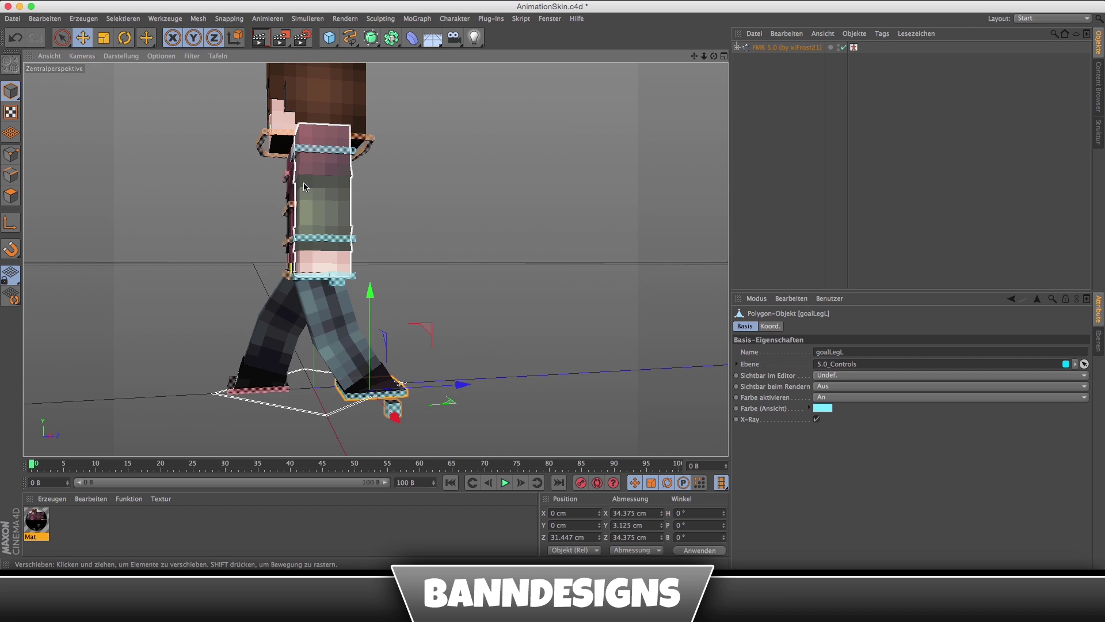
mouse_move(338, 336)
left_mouse_down("alt")
mouse_move(346, 292)
mouse_move(335, 321)
mouse_move(411, 241)
left_mouse_up("alt")
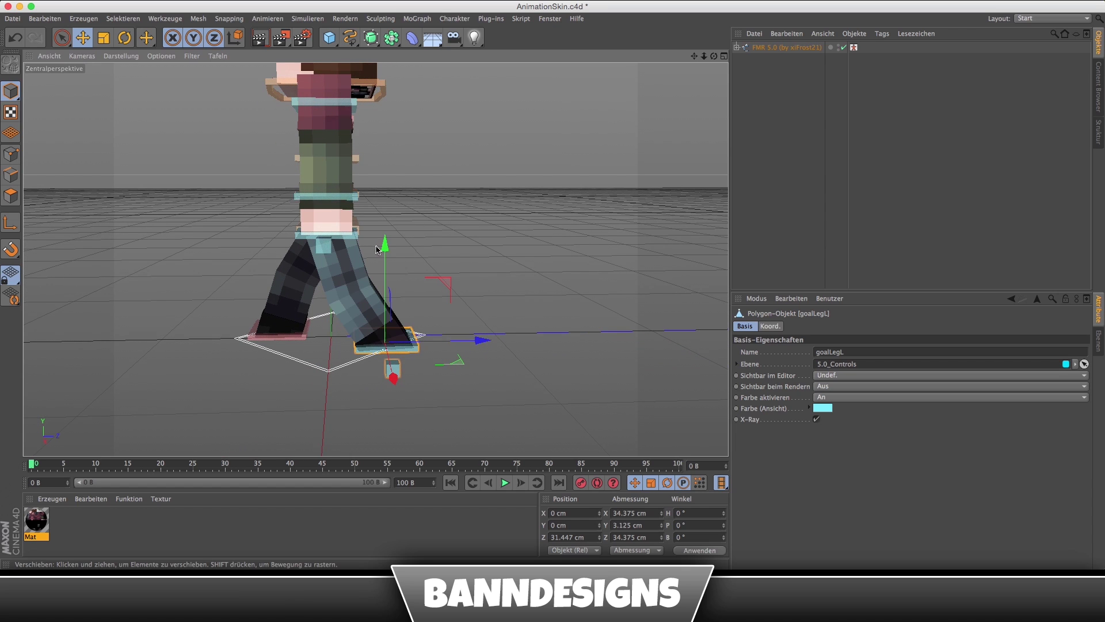
left_click_drag(342, 274, 440, 391, "alt")
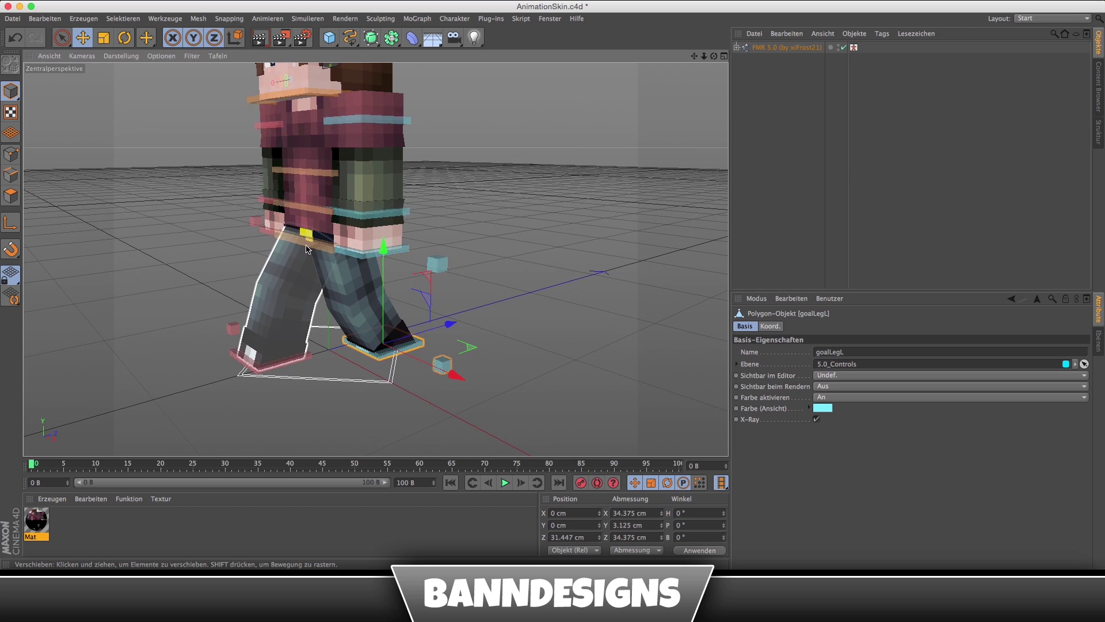
With Auto Keying on, record the stride pose as the opening keyframe.
left_click(597, 484)
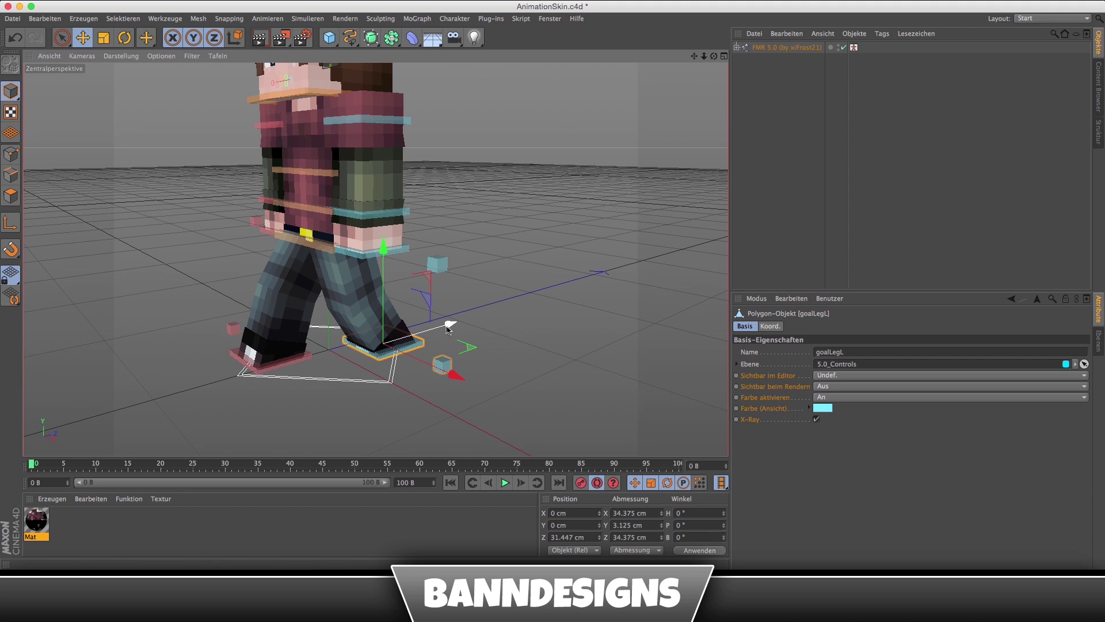
left_click_drag(450, 326, 452, 327)
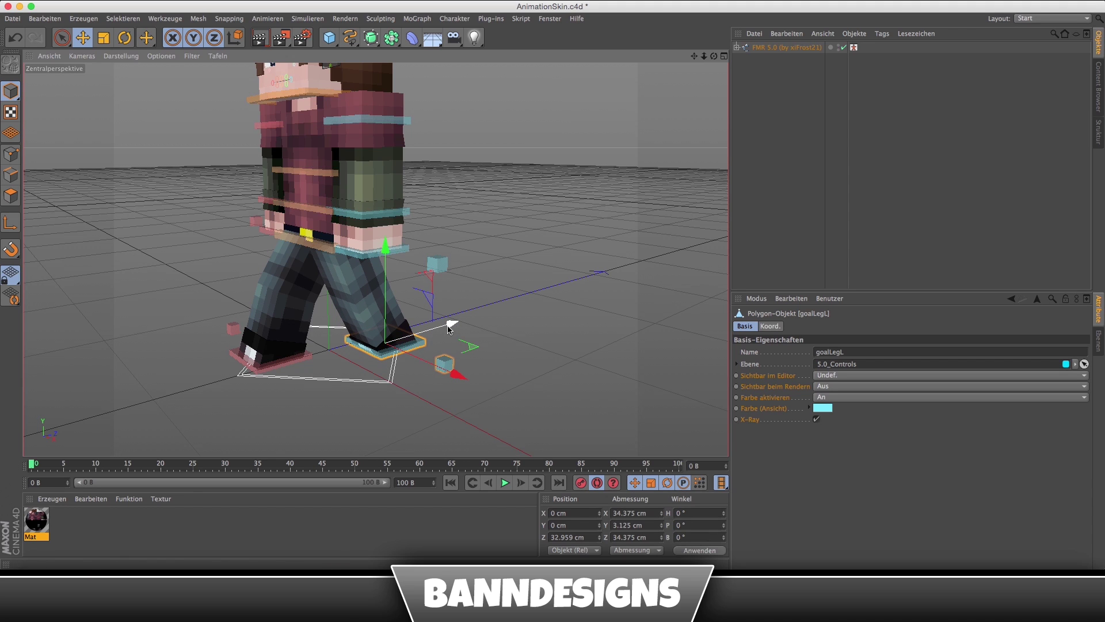
key("ctrl+z")
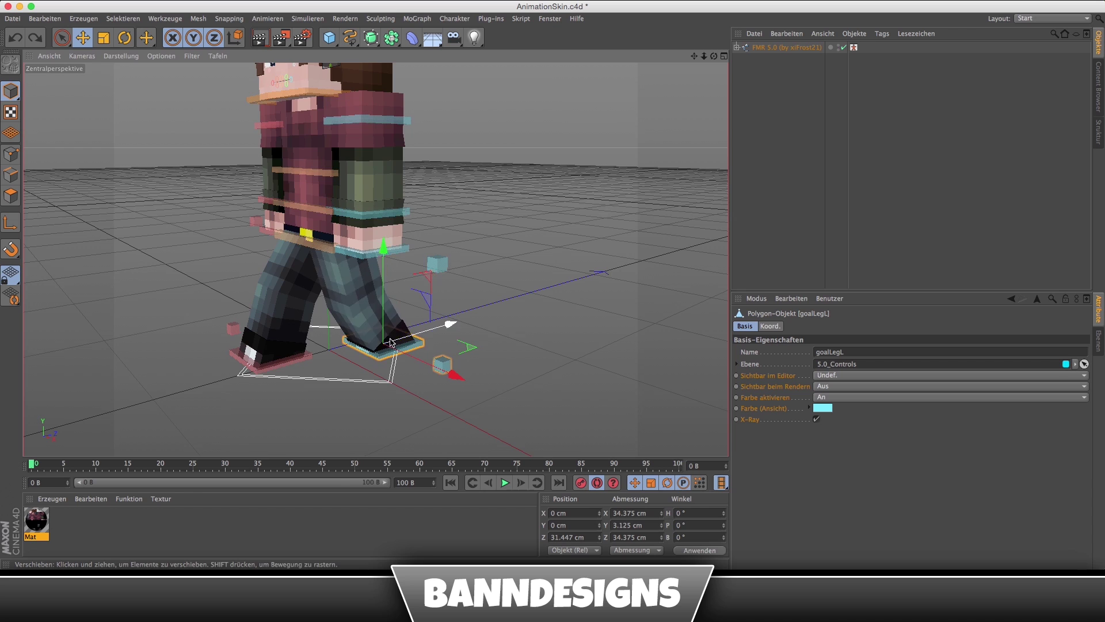
left_click(581, 485)
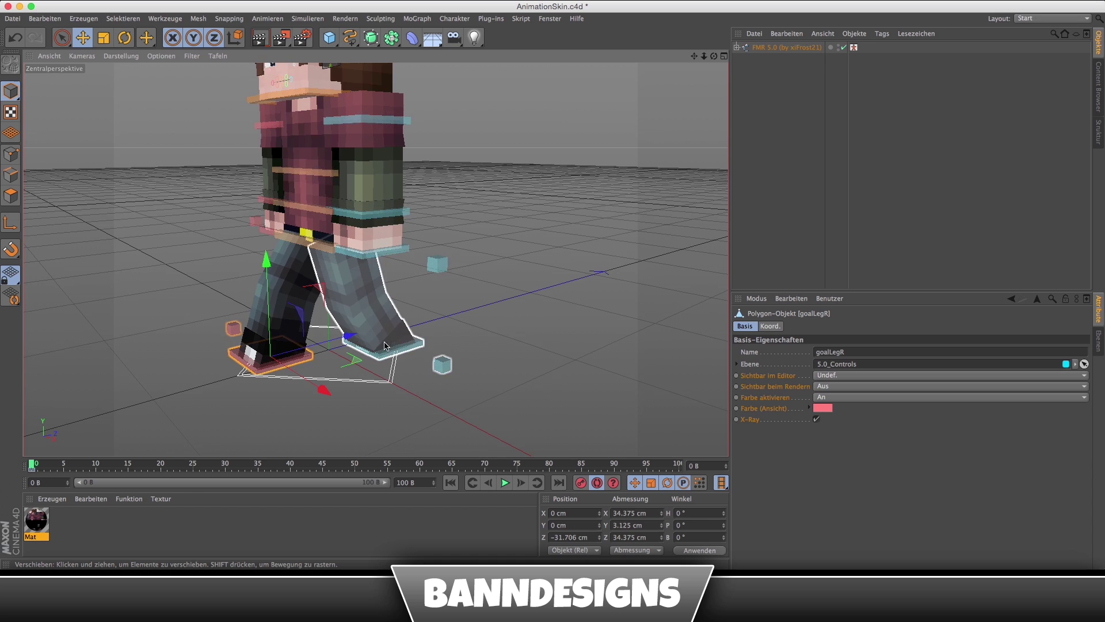
left_click_drag(369, 341, 437, 345, "alt")
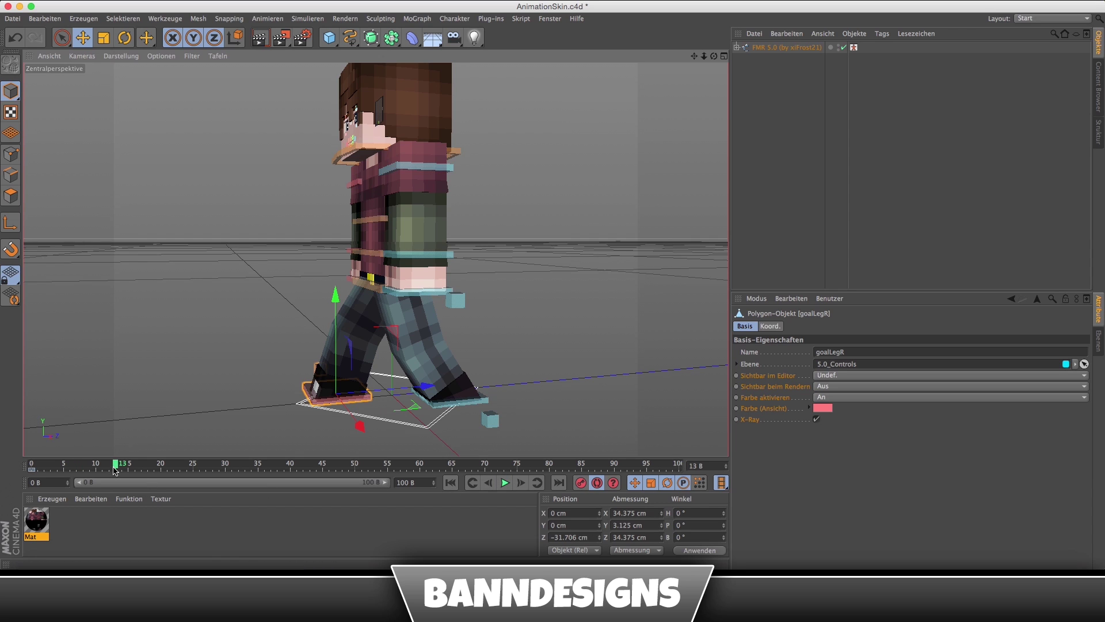
At frame 10, move controlWaist forward along Z.
left_click_drag(117, 466, 30, 468)
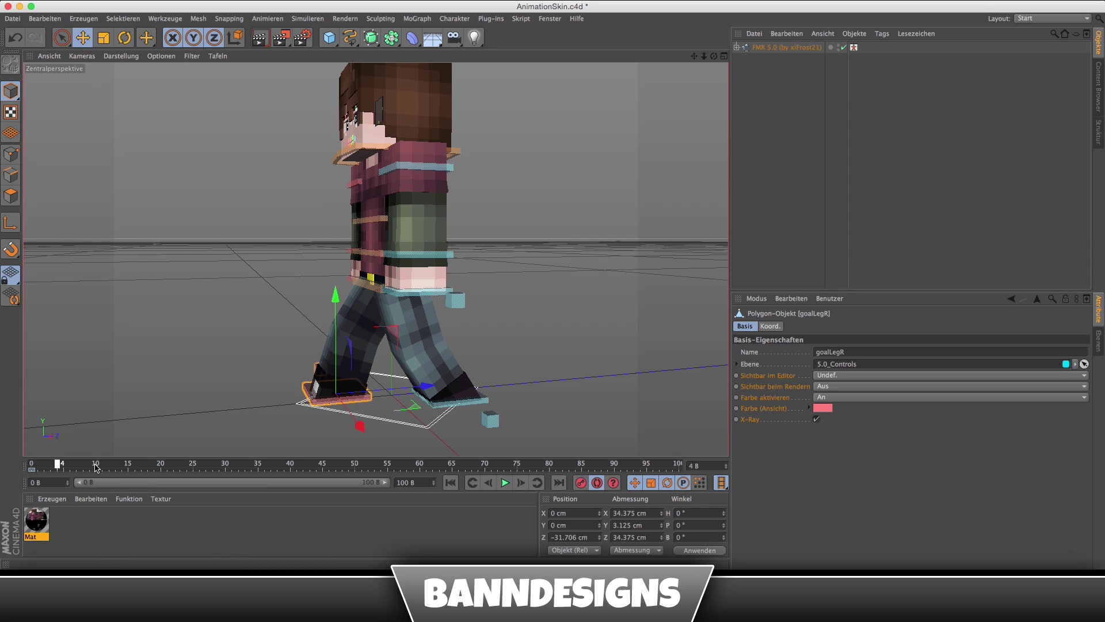
mouse_move(411, 366)
left_mouse_down("alt")
mouse_move(399, 364)
mouse_move(415, 323)
mouse_move(462, 325)
left_mouse_up("alt")
left_click(414, 323)
mouse_move(524, 309)
left_mouse_down()
mouse_move(423, 310)
mouse_move(499, 427)
left_mouse_up()
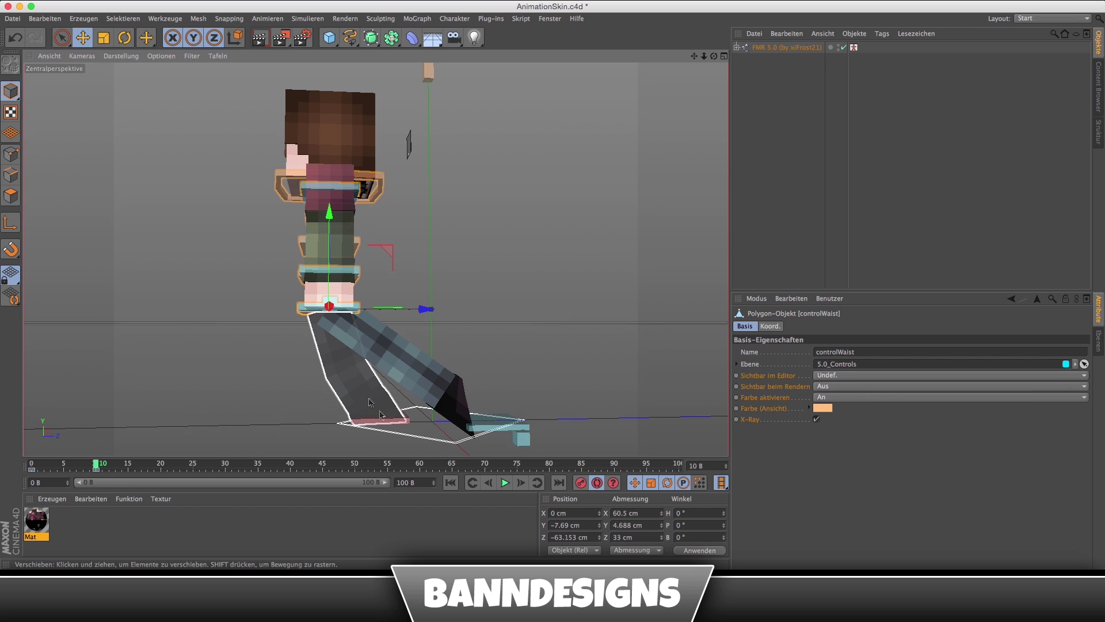
Drag the left foot goal about 95 cm back along Z, then rewind to frame 0.
mouse_move(378, 434)
left_mouse_down("alt")
mouse_move(364, 392)
mouse_move(474, 378)
left_mouse_up("alt")
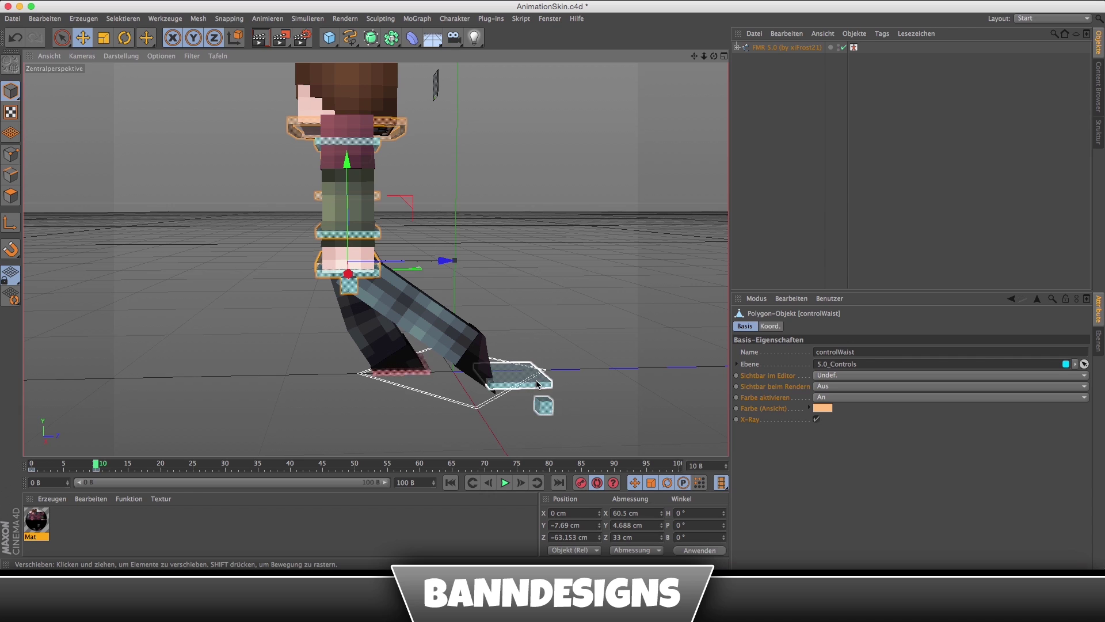
left_click(537, 384)
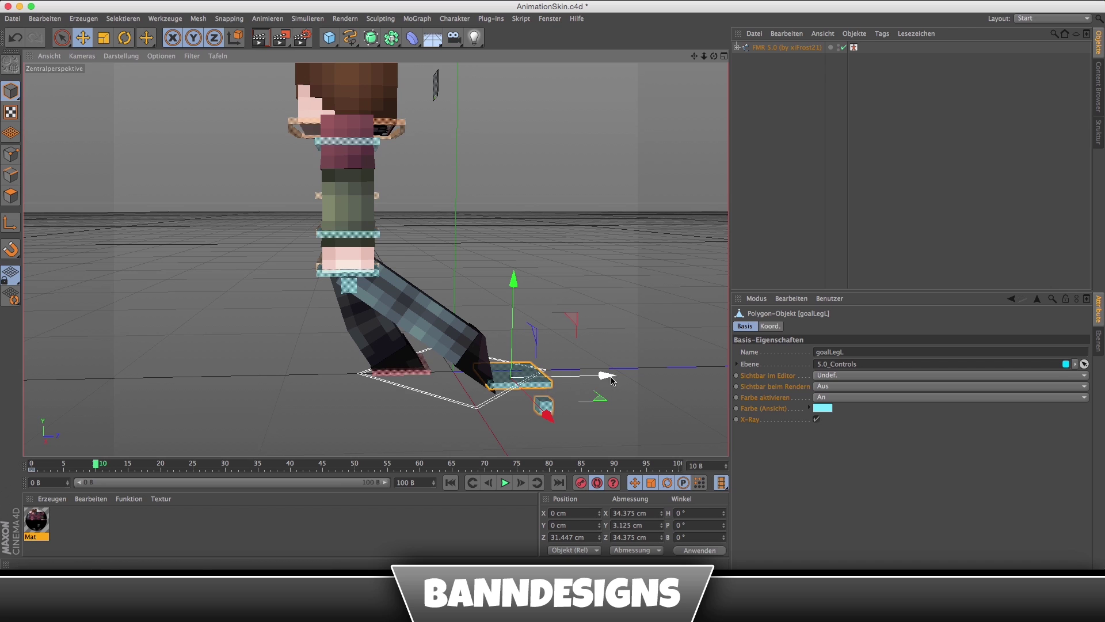
left_click_drag(596, 379, 395, 375)
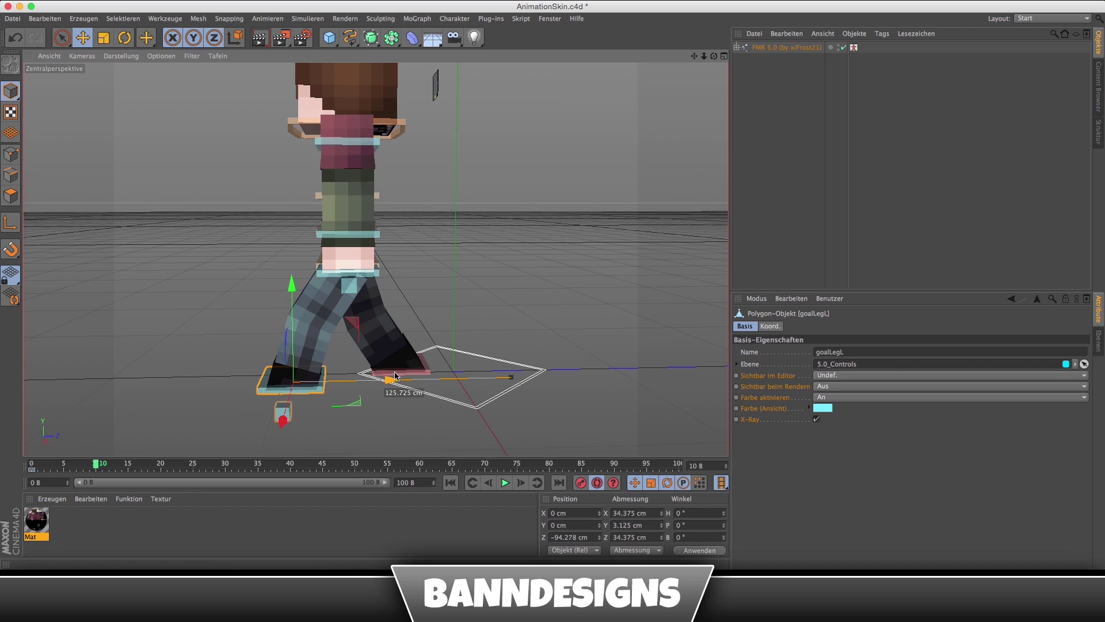
left_click_drag(395, 375, 378, 382)
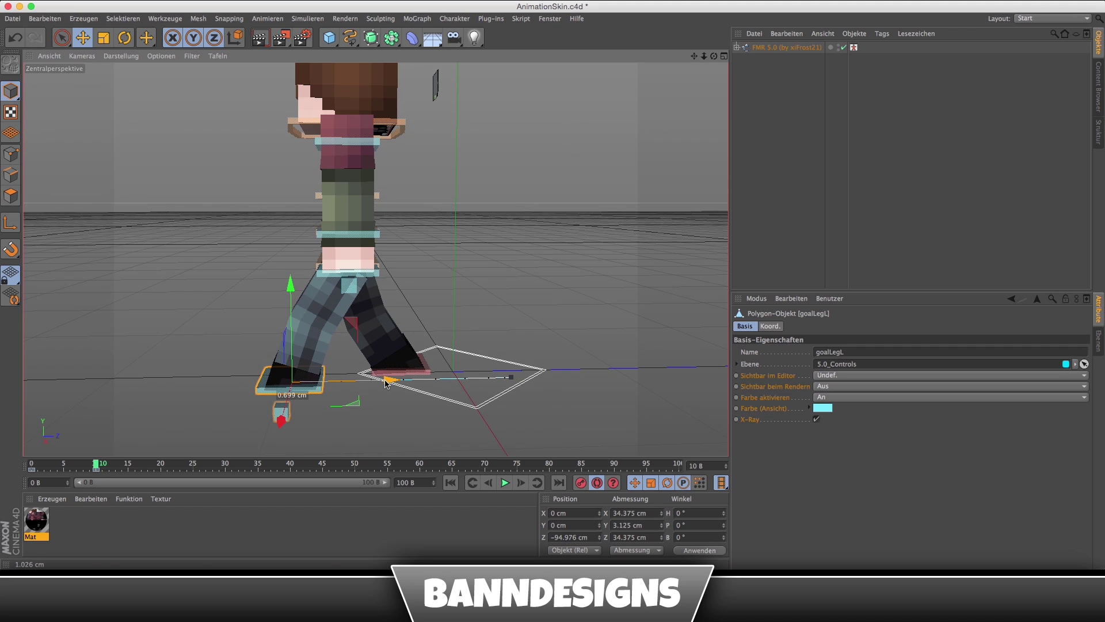
left_click(91, 466)
mouse_move(91, 466)
left_mouse_down()
mouse_move(30, 473)
mouse_move(95, 475)
mouse_move(2, 466)
left_mouse_up()
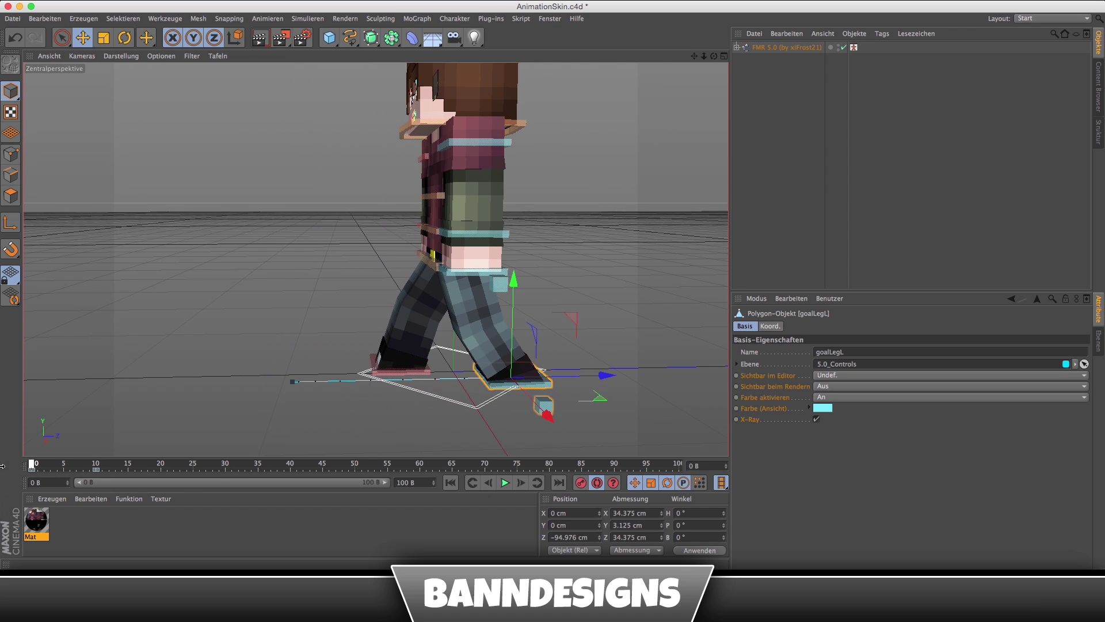
Retime the goalLegL and controlWaist keys from frame 10 to frame 15.
left_click(505, 484)
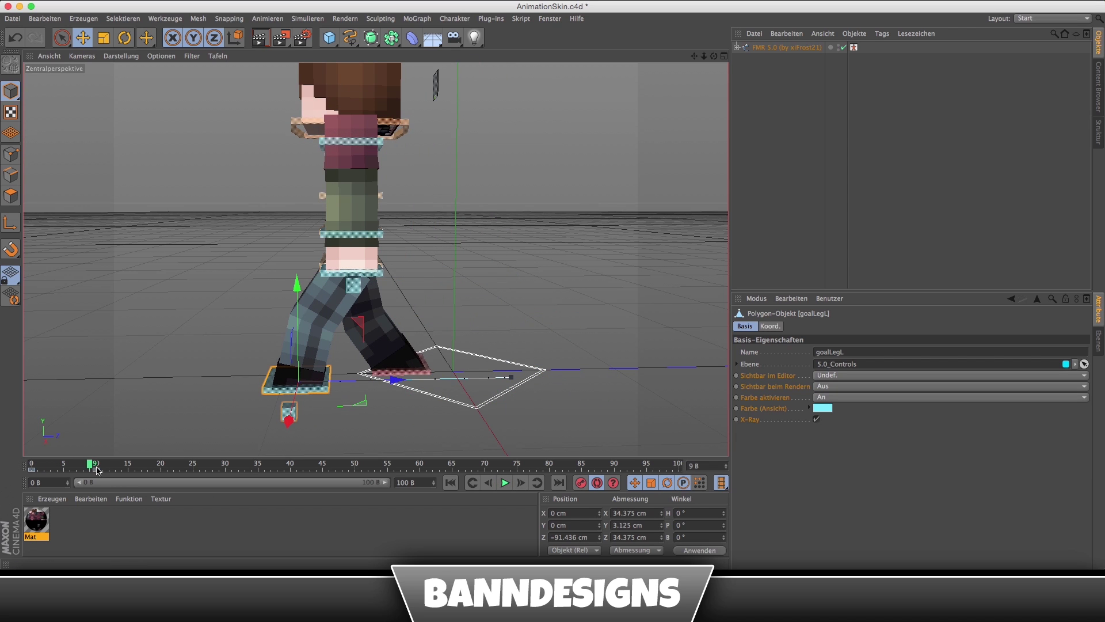
left_click_drag(97, 471, 128, 471)
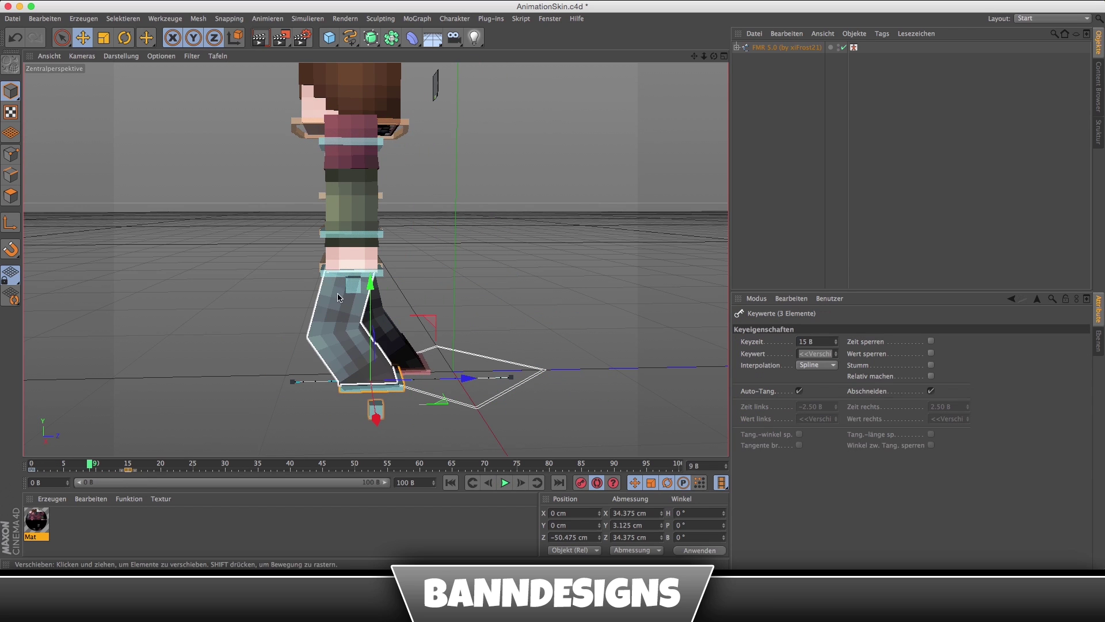
left_click_drag(339, 297, 311, 270, "alt")
left_click(345, 265)
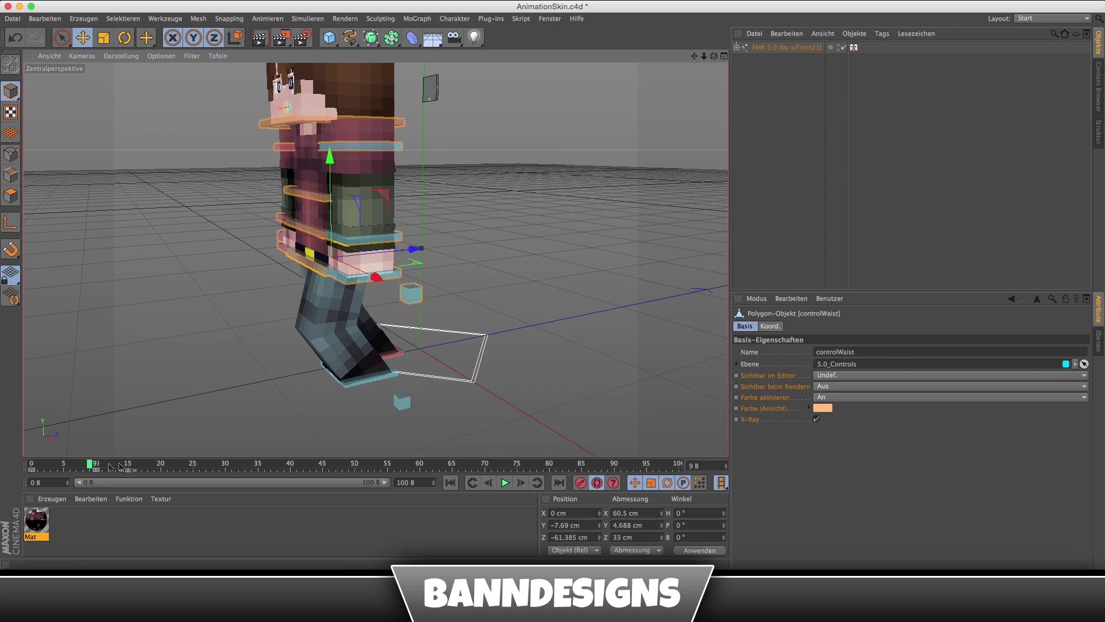
left_click_drag(98, 470, 129, 470)
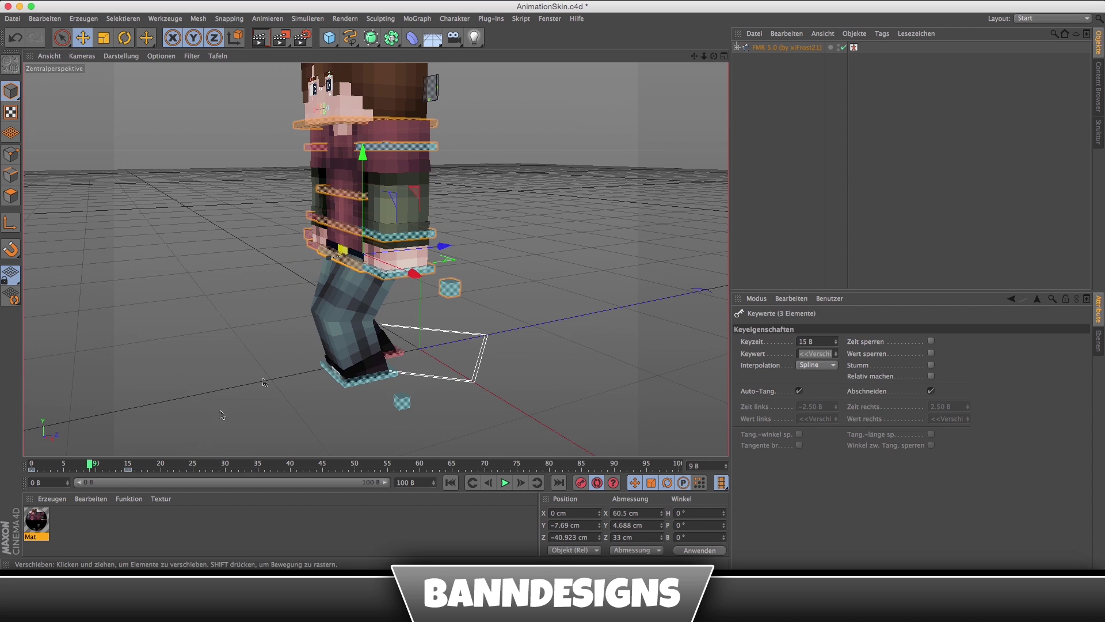
Play the walk and stop at the retimed frame-15 pose to check it.
mouse_move(263, 382)
left_mouse_down("alt")
mouse_move(120, 450)
mouse_move(32, 470)
left_mouse_up("alt")
left_click(508, 482)
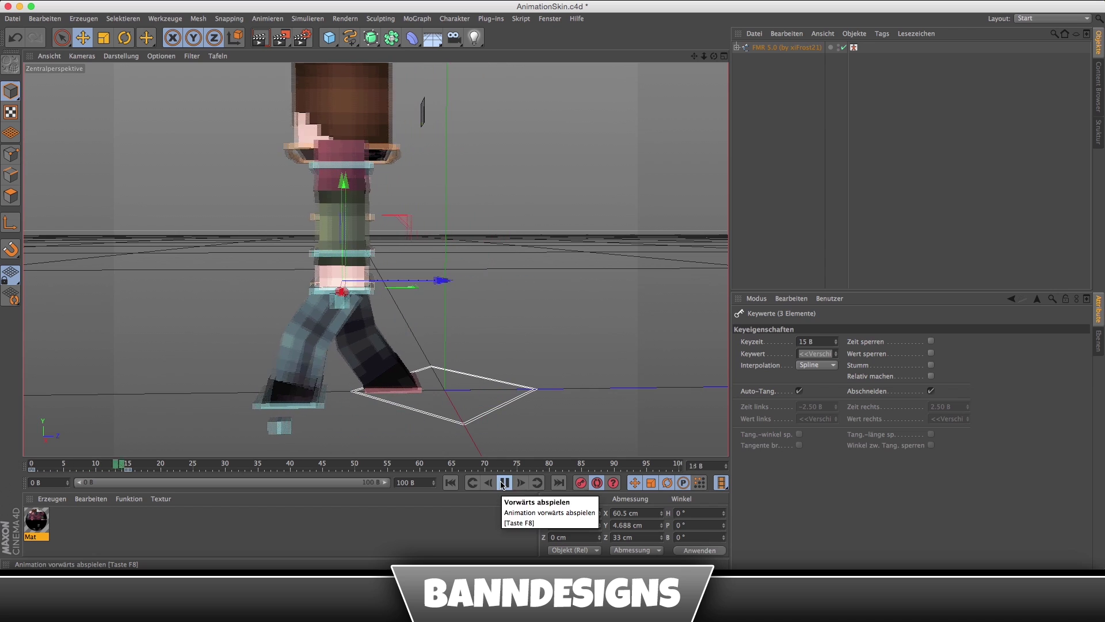
left_click(138, 461)
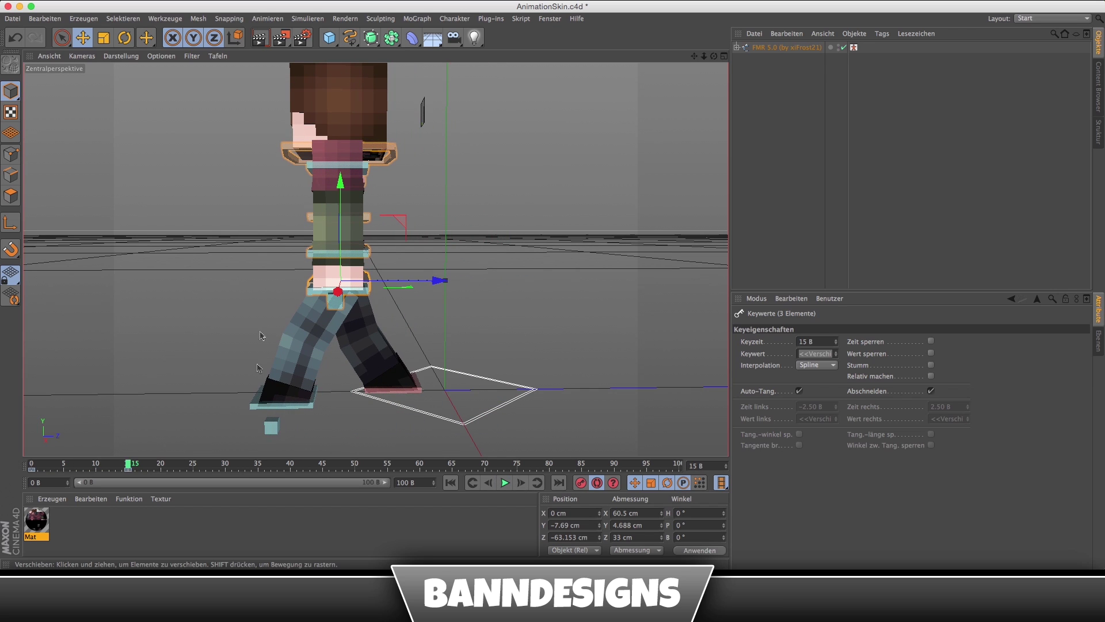
mouse_move(260, 336)
left_mouse_down("alt")
mouse_move(421, 313)
mouse_move(346, 302)
left_mouse_up("alt")
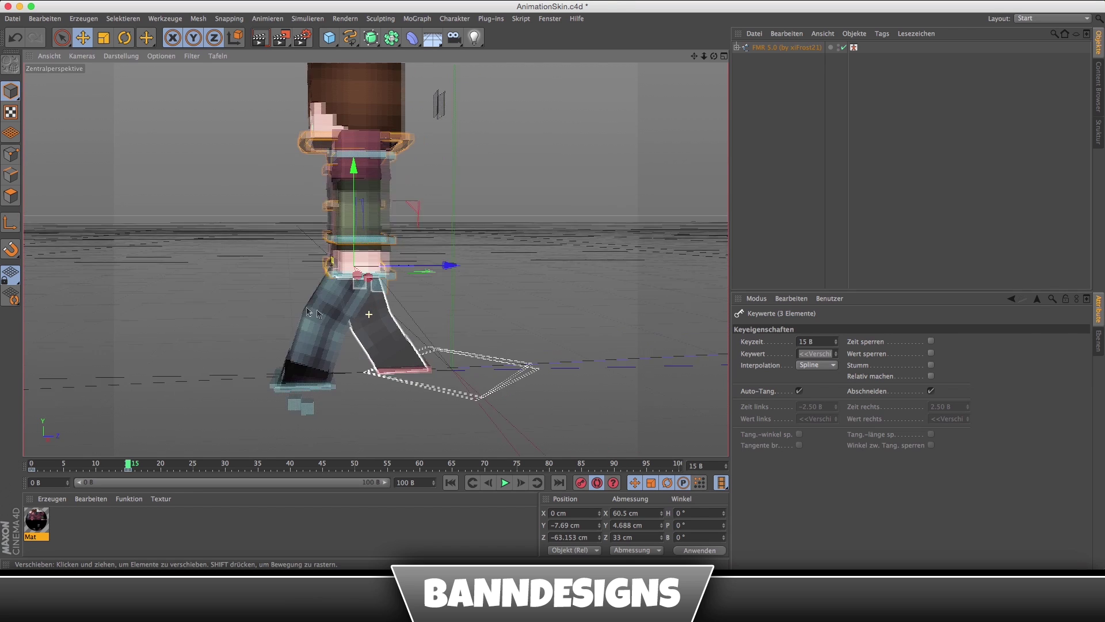
mouse_move(345, 302)
left_mouse_down("alt")
mouse_move(115, 473)
mouse_move(129, 465)
left_mouse_up("alt")
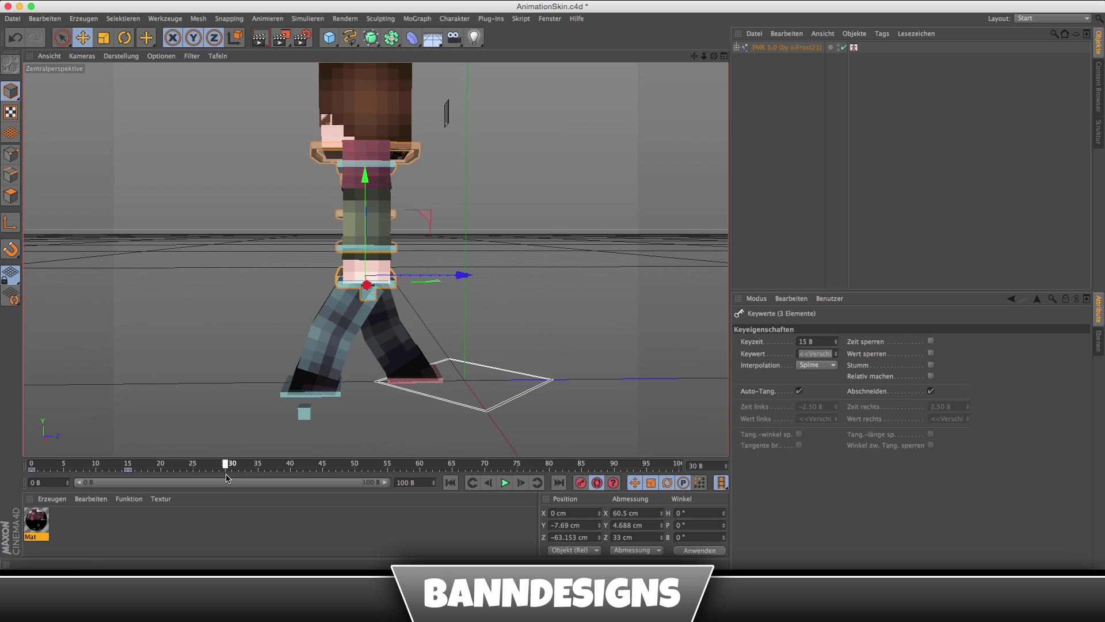
Push the waist forward and step the right foot goal ahead, then undo and redo changes.
left_click_drag(369, 276, 332, 274, "alt")
left_click(406, 263)
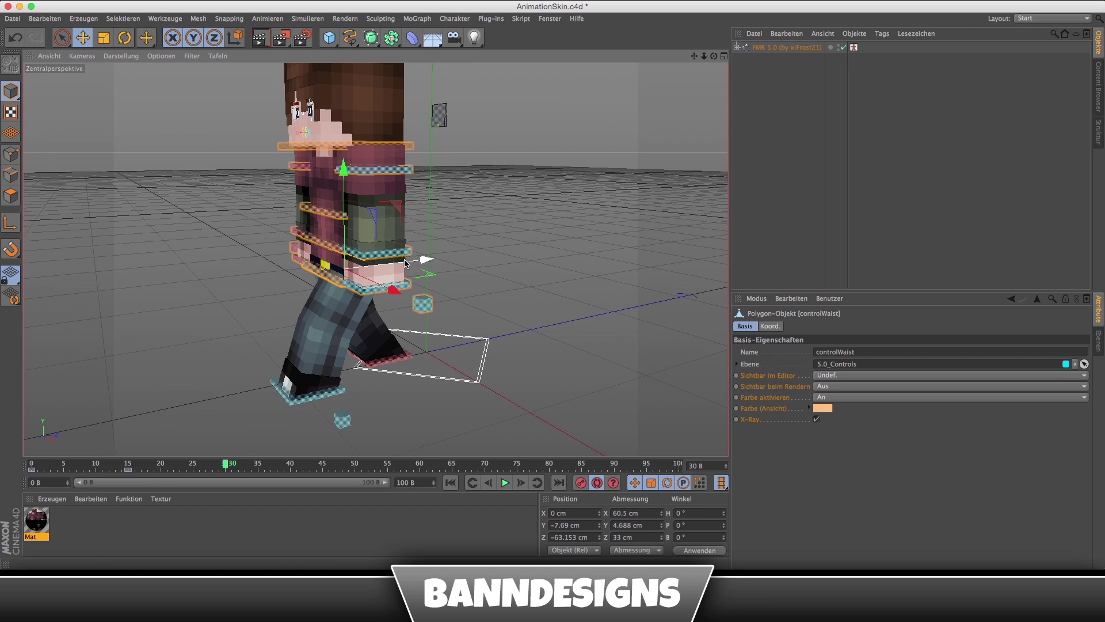
mouse_move(427, 263)
left_mouse_down()
mouse_move(336, 286)
mouse_move(262, 356)
left_mouse_up()
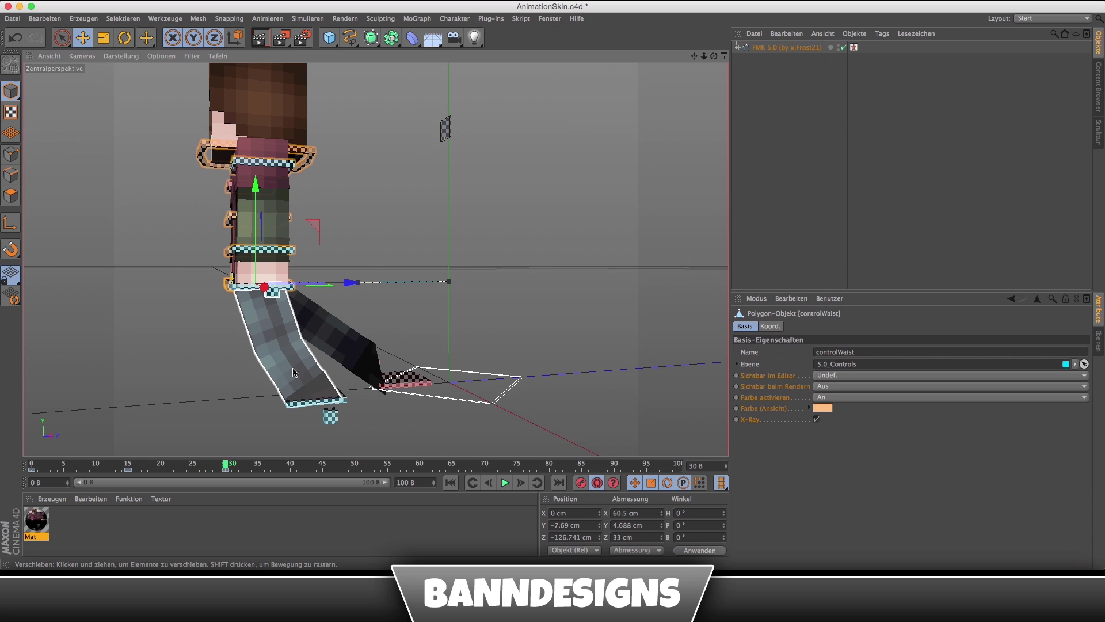
left_click(415, 385)
mouse_move(482, 379)
left_mouse_down()
mouse_move(293, 387)
mouse_move(379, 377)
mouse_move(346, 357)
left_mouse_up()
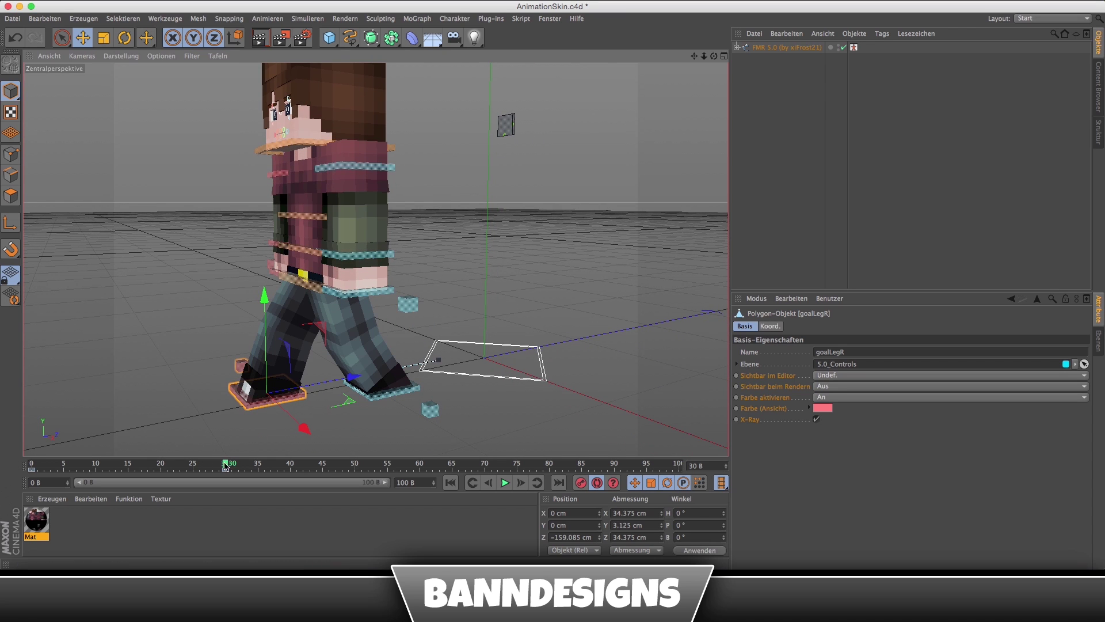
mouse_move(225, 466)
left_mouse_down()
mouse_move(95, 466)
mouse_move(163, 465)
left_mouse_up()
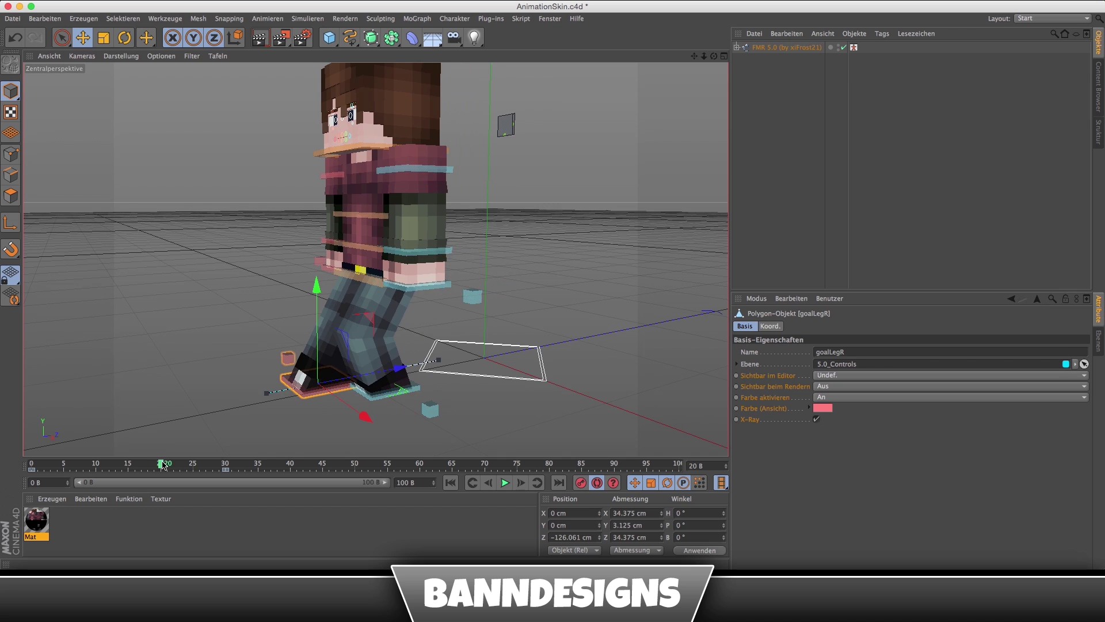
key("ctrl+z")
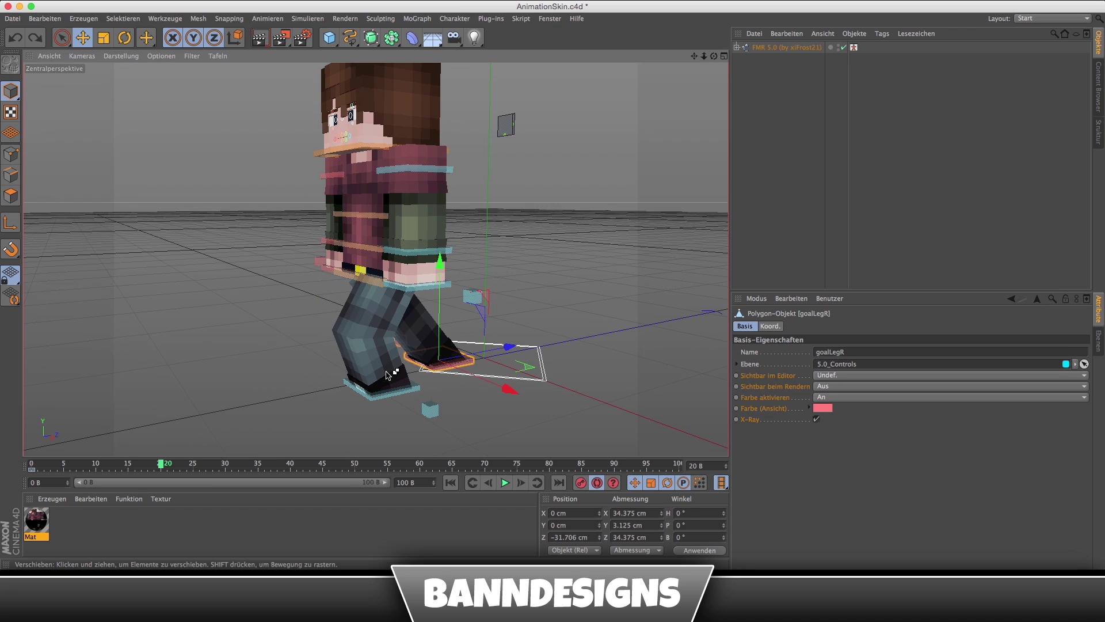
mouse_move(391, 391)
left_mouse_down("alt")
mouse_move(320, 345)
mouse_move(326, 336)
mouse_move(394, 361)
left_mouse_up("alt")
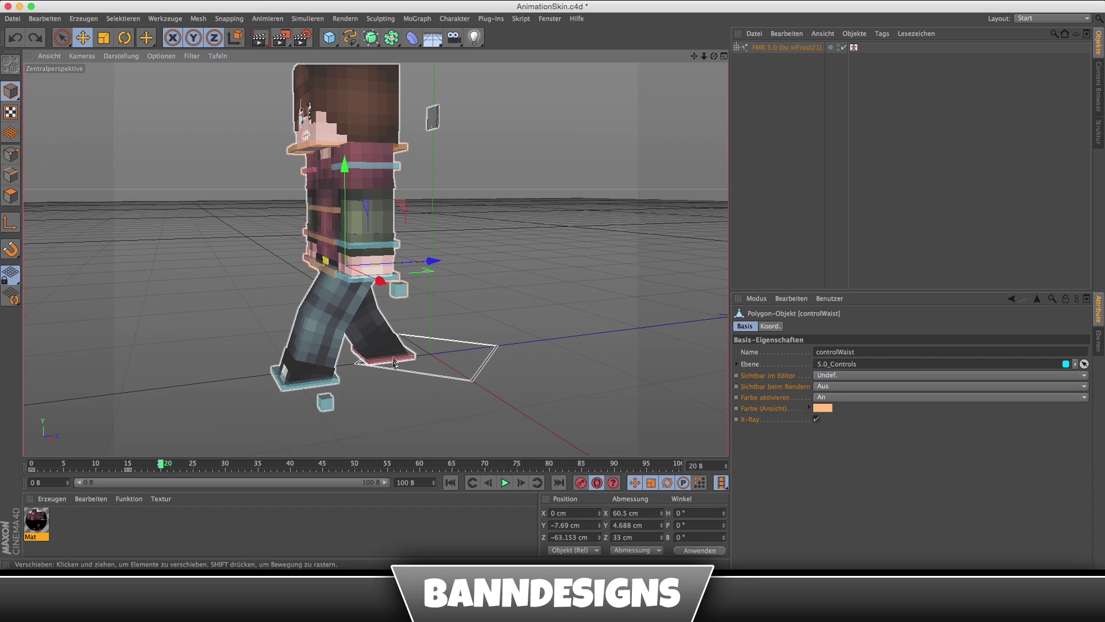
key("ctrl+y")
At frame 30, move the waist about 63 cm and the right foot goal about 126 cm forward on Z.
left_click_drag(161, 467, 130, 470)
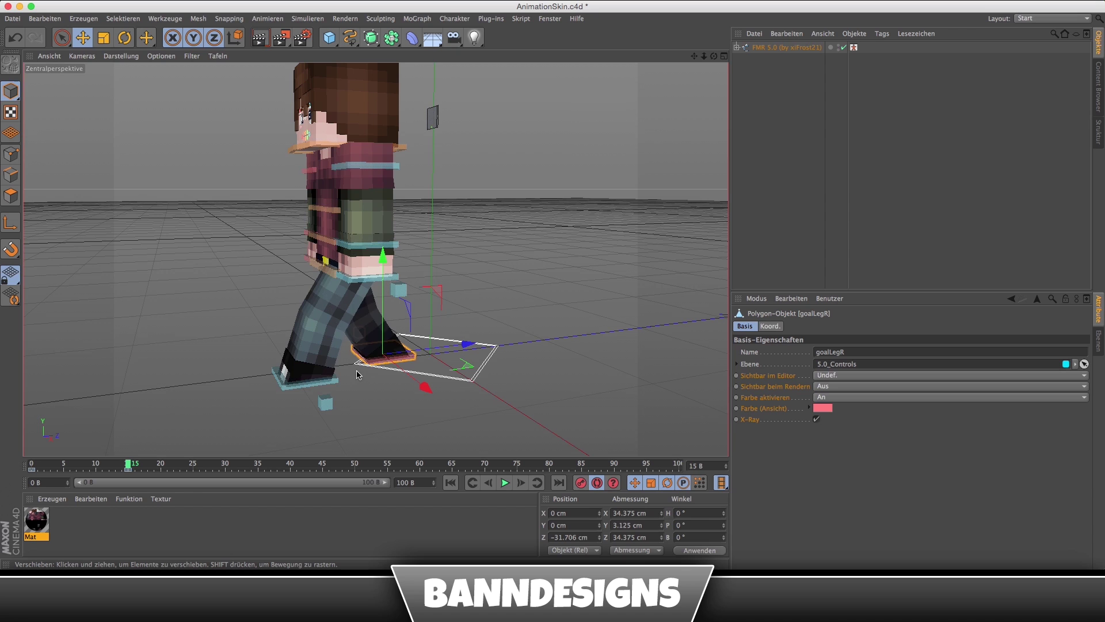
mouse_move(345, 340)
left_mouse_down("alt")
mouse_move(311, 346)
mouse_move(362, 348)
left_mouse_up("alt")
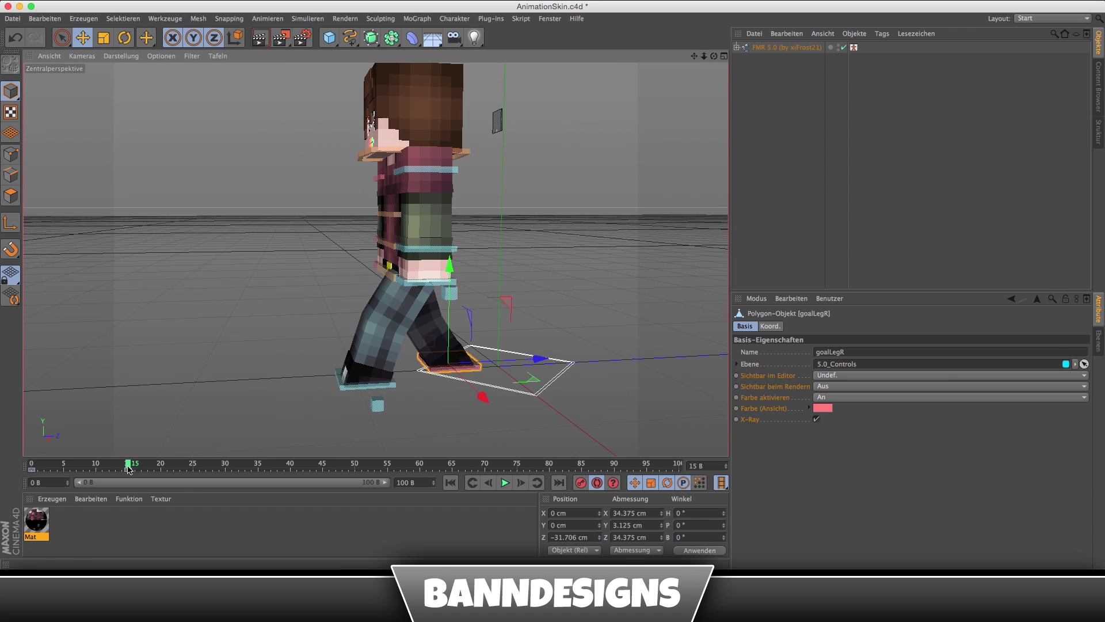
left_click_drag(129, 470, 208, 472)
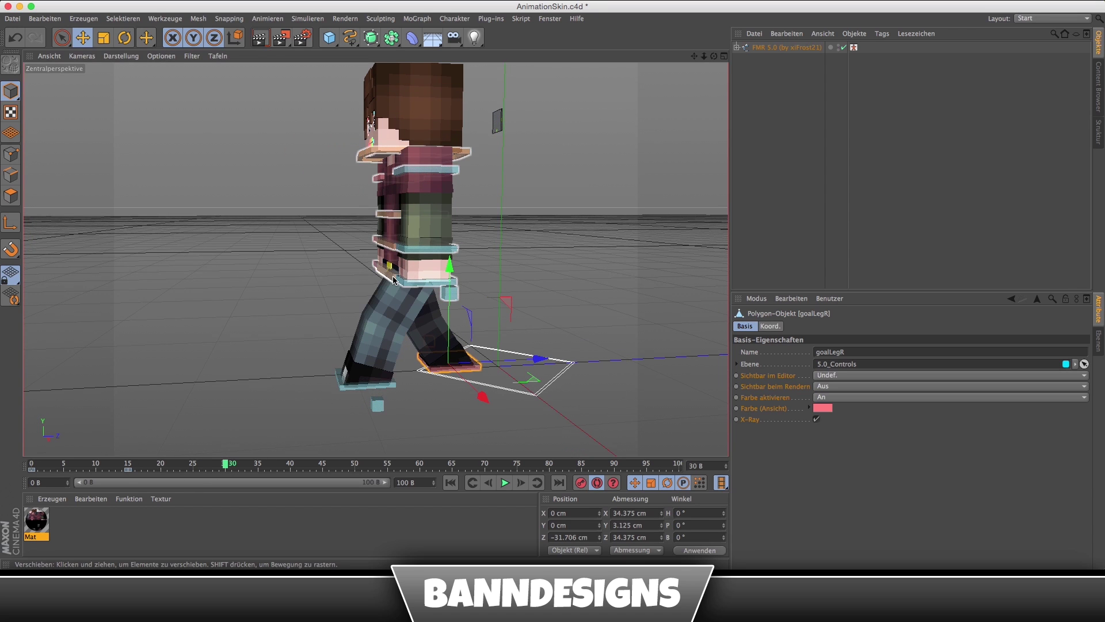
left_click(456, 278)
left_click_drag(500, 271, 403, 272)
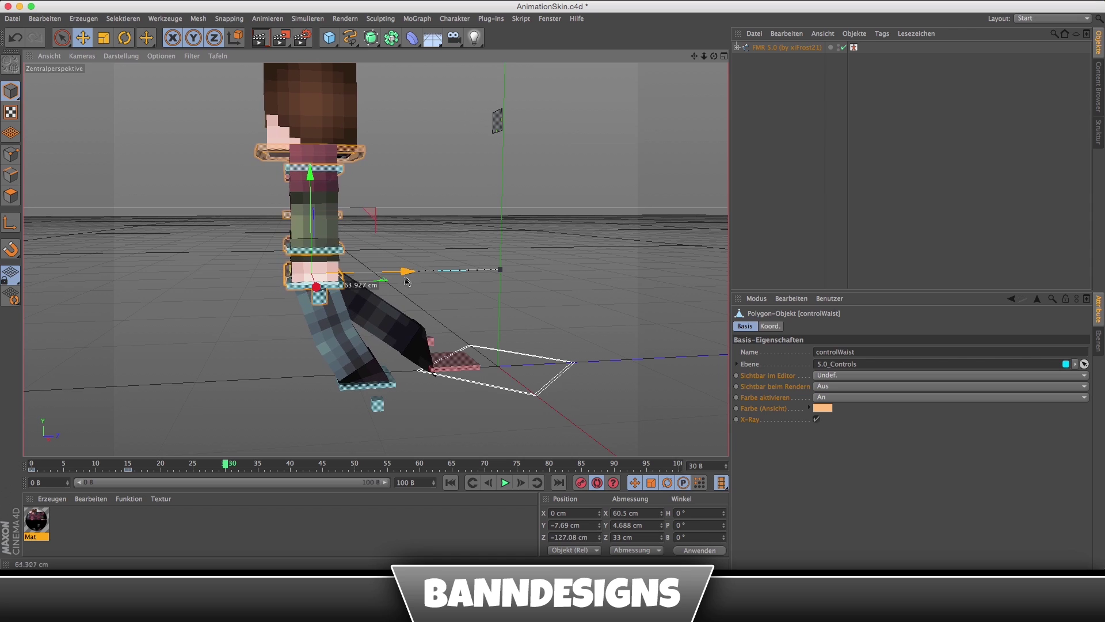
left_click(459, 375)
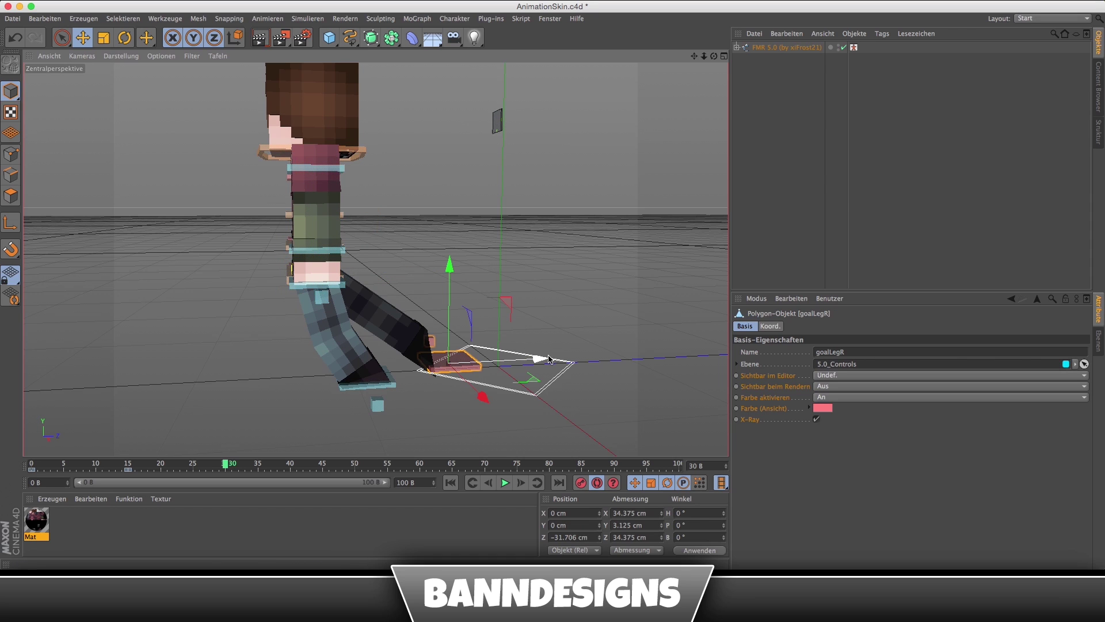
left_click_drag(549, 359, 361, 375)
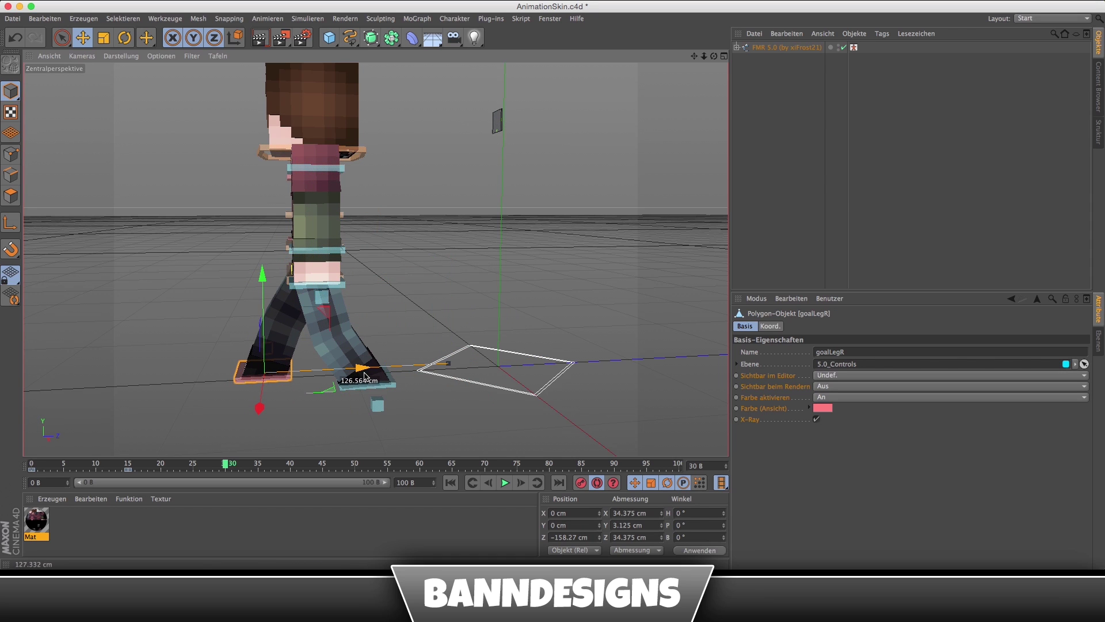
left_click(364, 392)
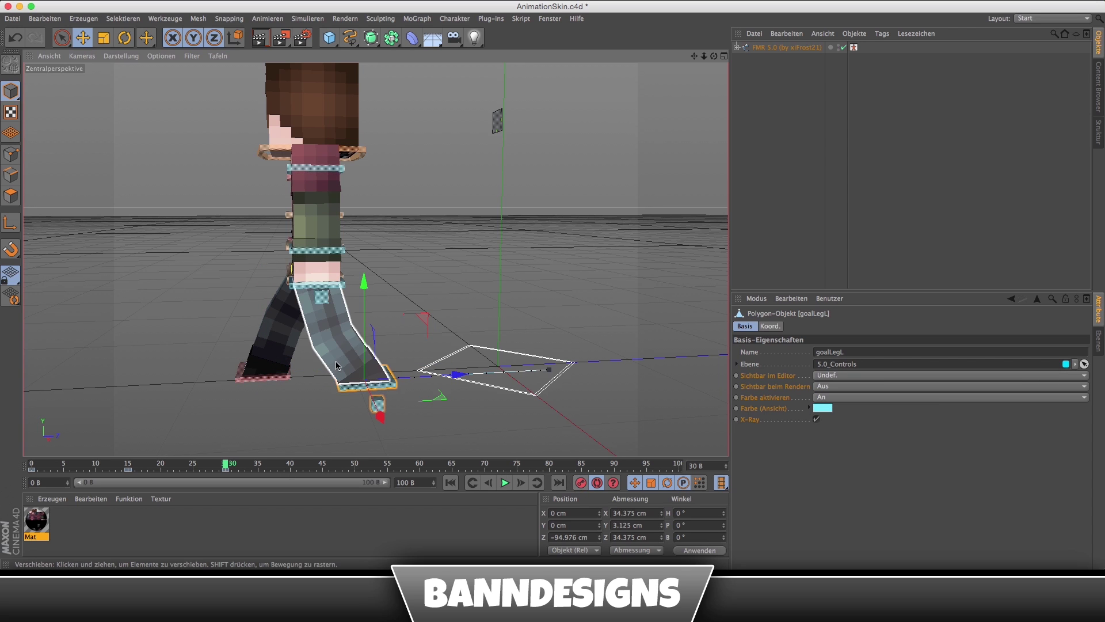
left_click_drag(336, 346, 412, 344, "alt")
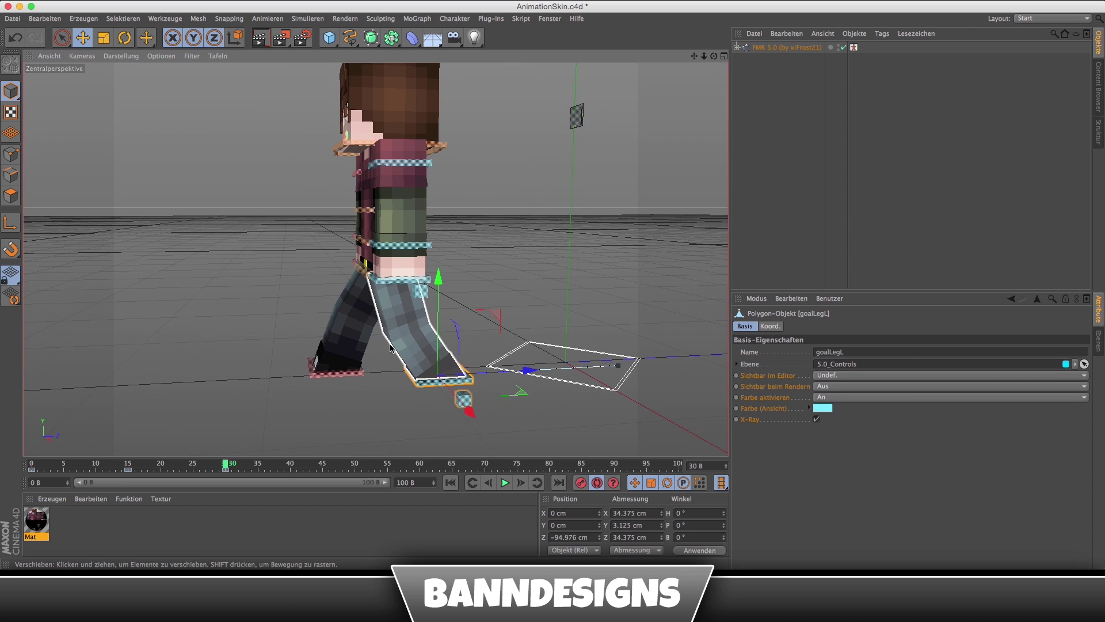
left_click_drag(418, 342, 369, 277, "alt")
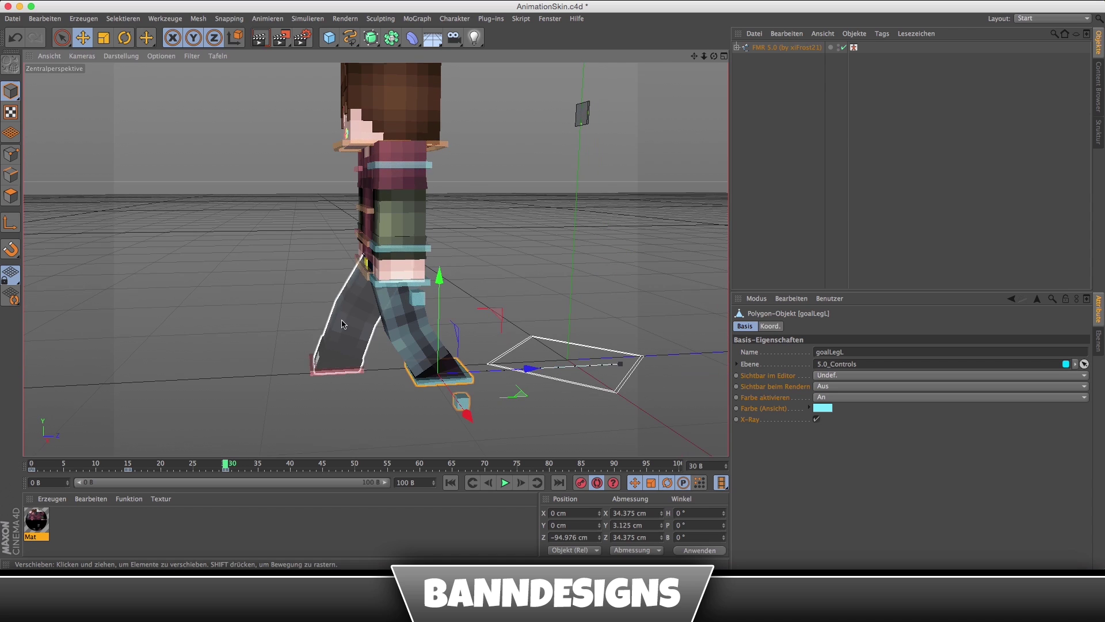
left_click(366, 275)
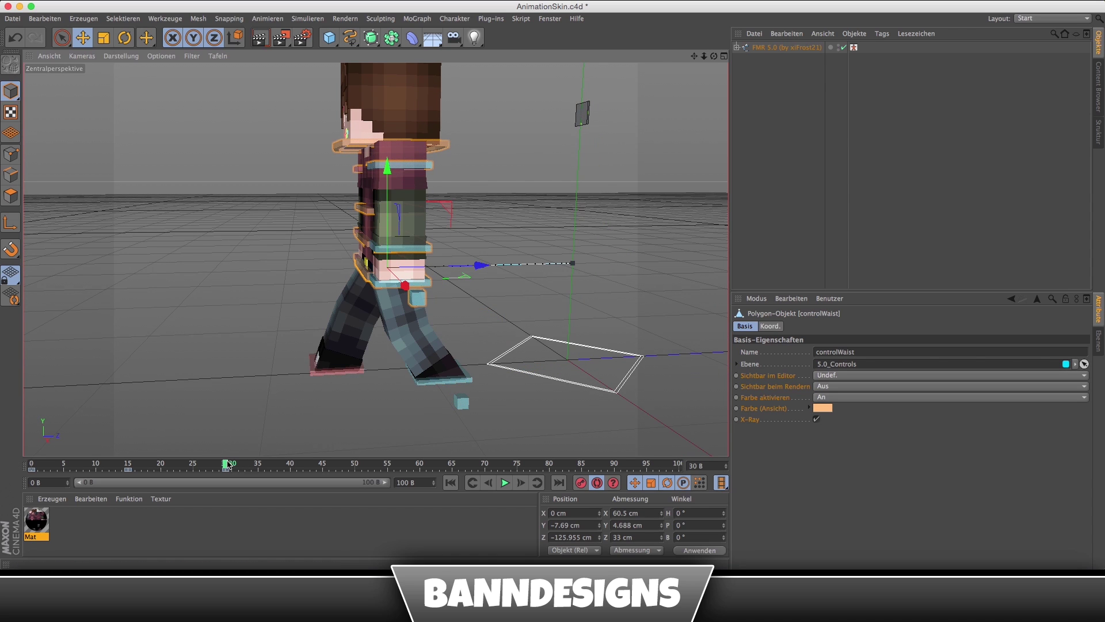
At frame 45, push the waist further forward and step the left foot goal about 124 cm ahead.
mouse_move(227, 465)
left_mouse_down()
mouse_move(200, 472)
mouse_move(230, 479)
left_mouse_up()
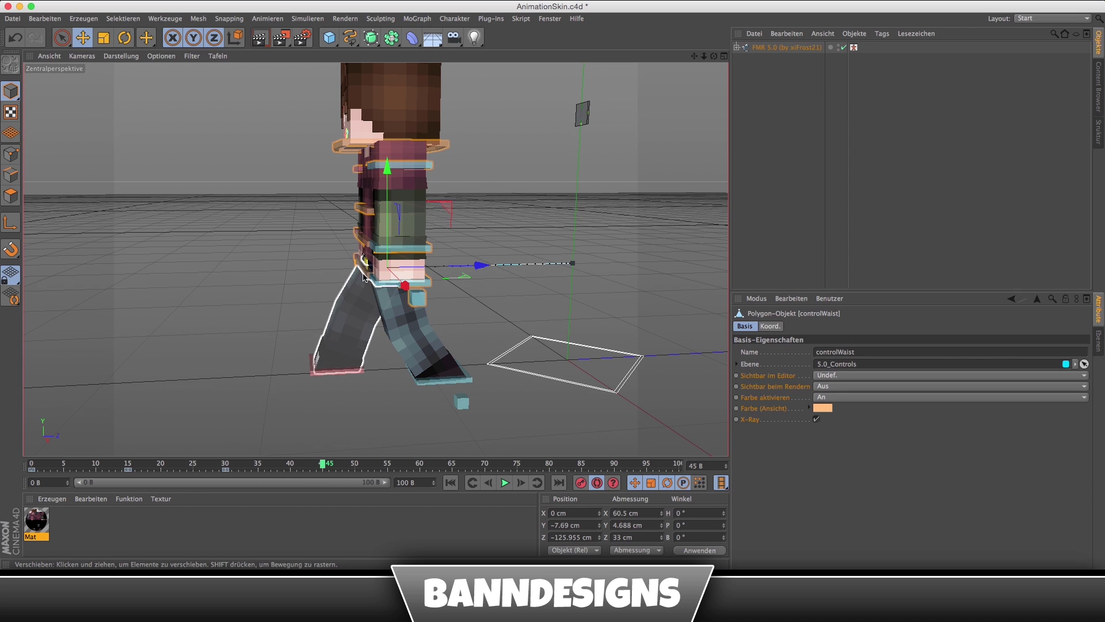
left_click_drag(472, 265, 384, 277)
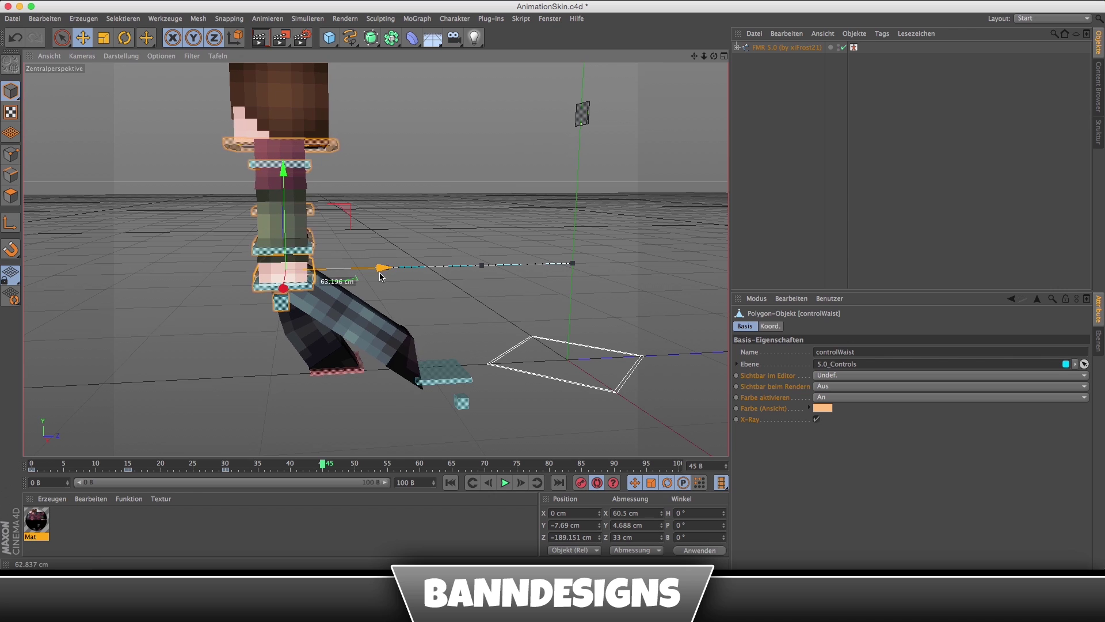
left_click_drag(385, 276, 380, 277)
left_click(437, 380)
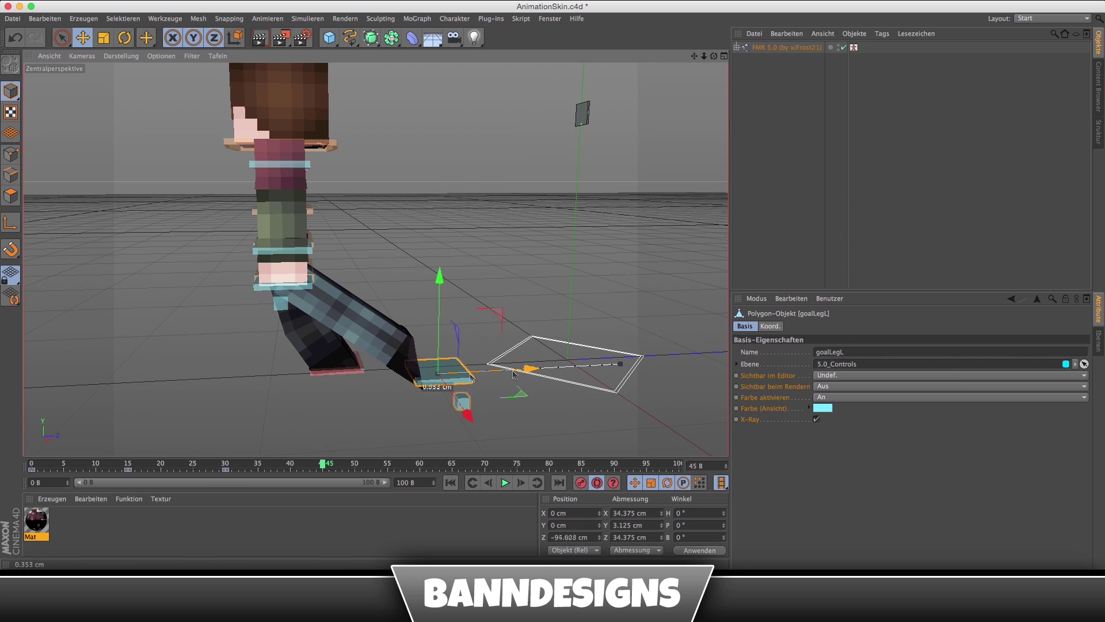
left_click_drag(514, 374, 326, 374)
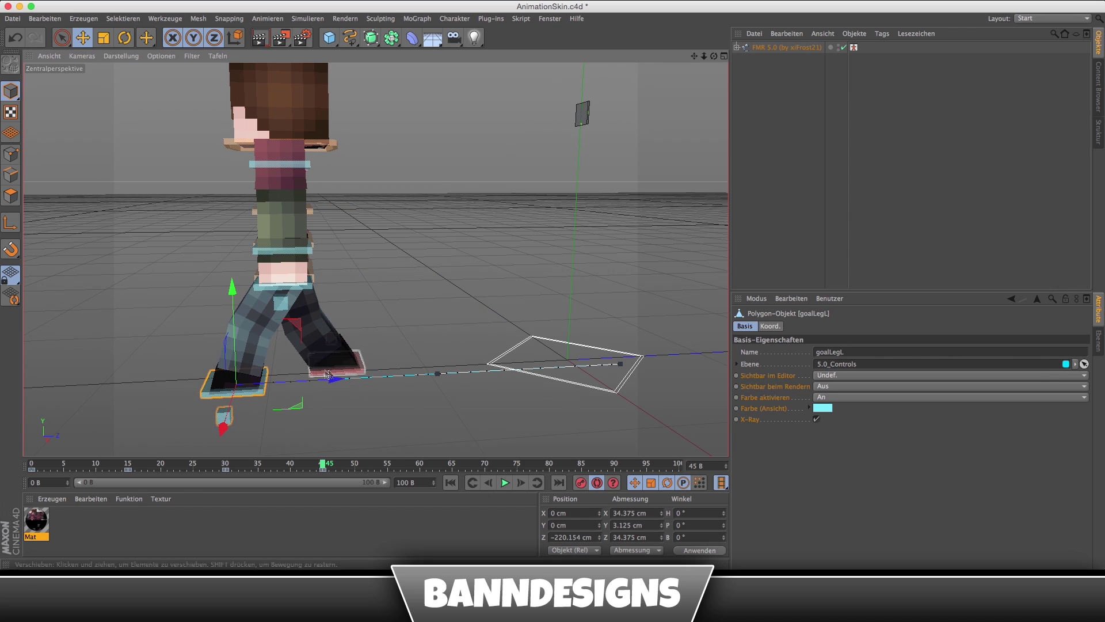
left_click(329, 374)
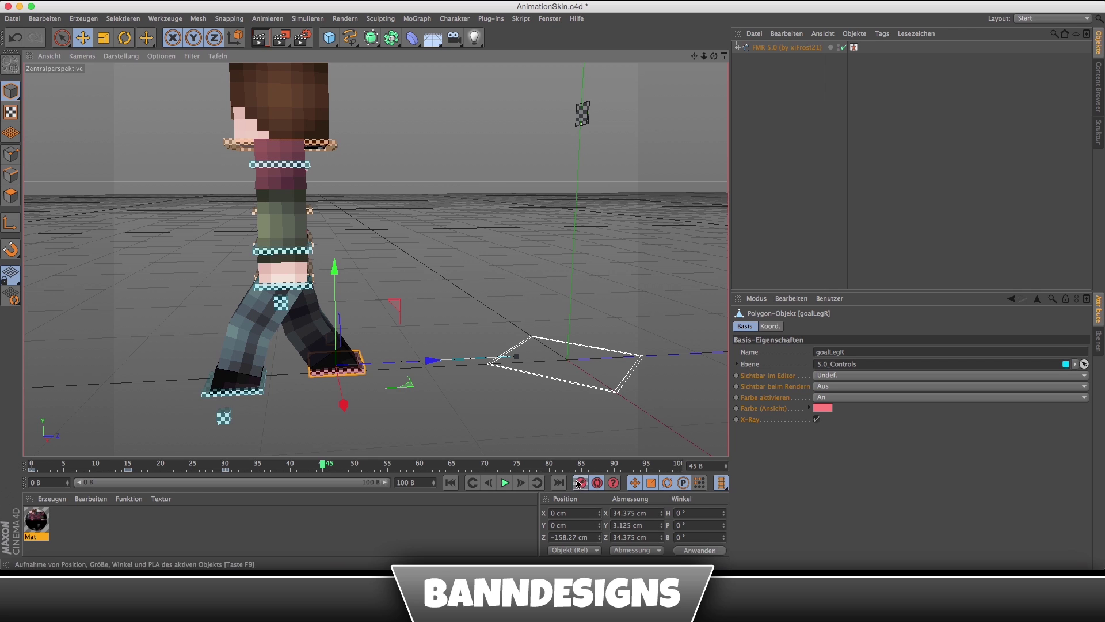
left_click_drag(326, 464, 15, 433)
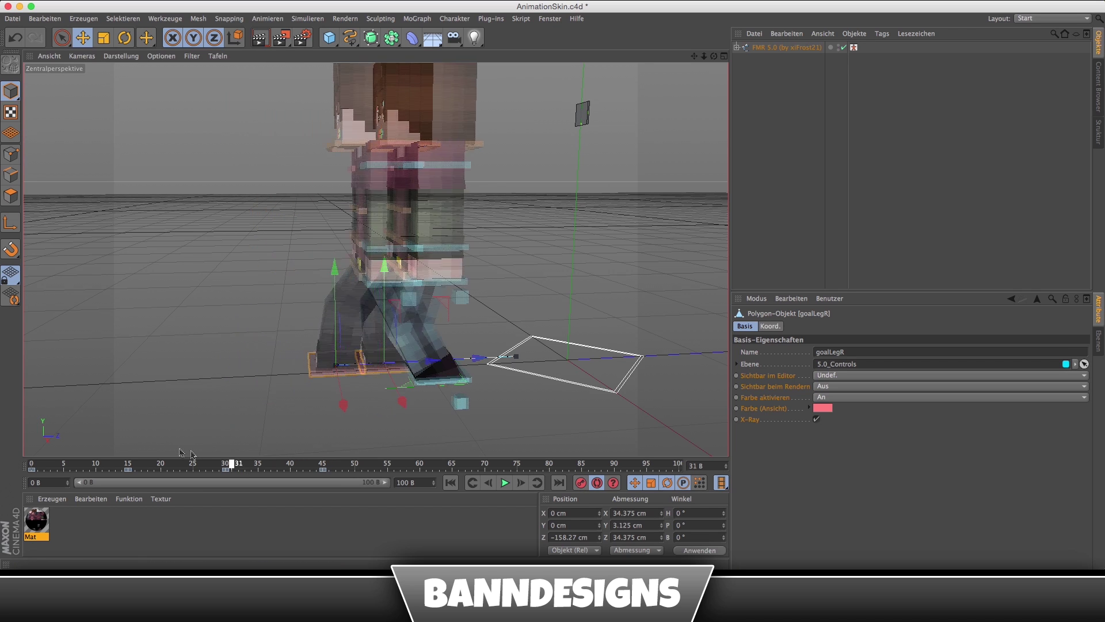
left_click(504, 484)
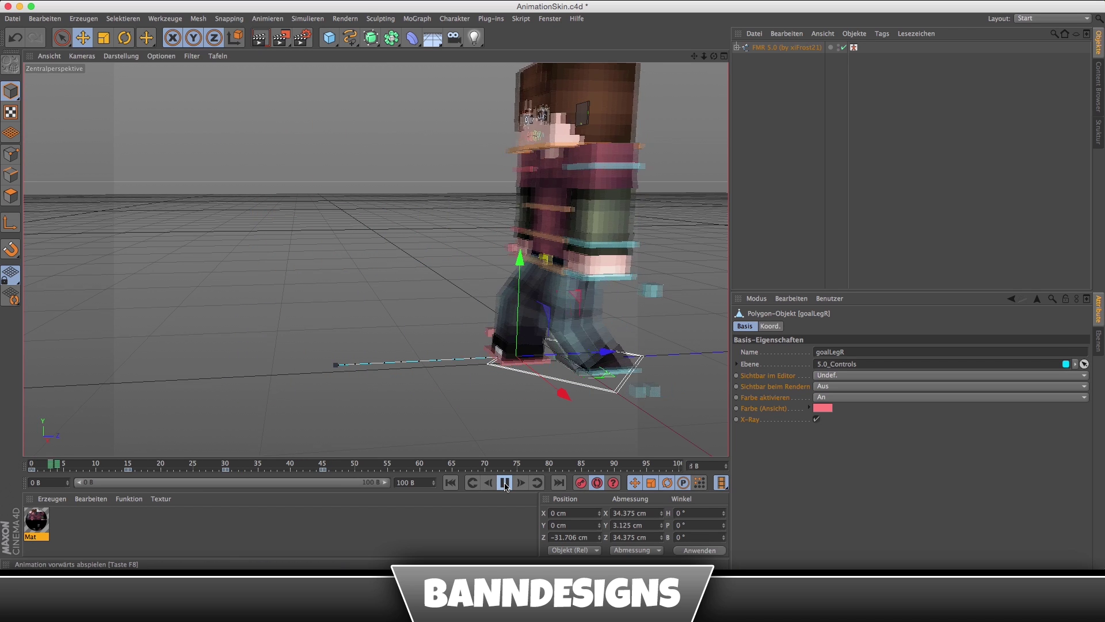
left_click(505, 486)
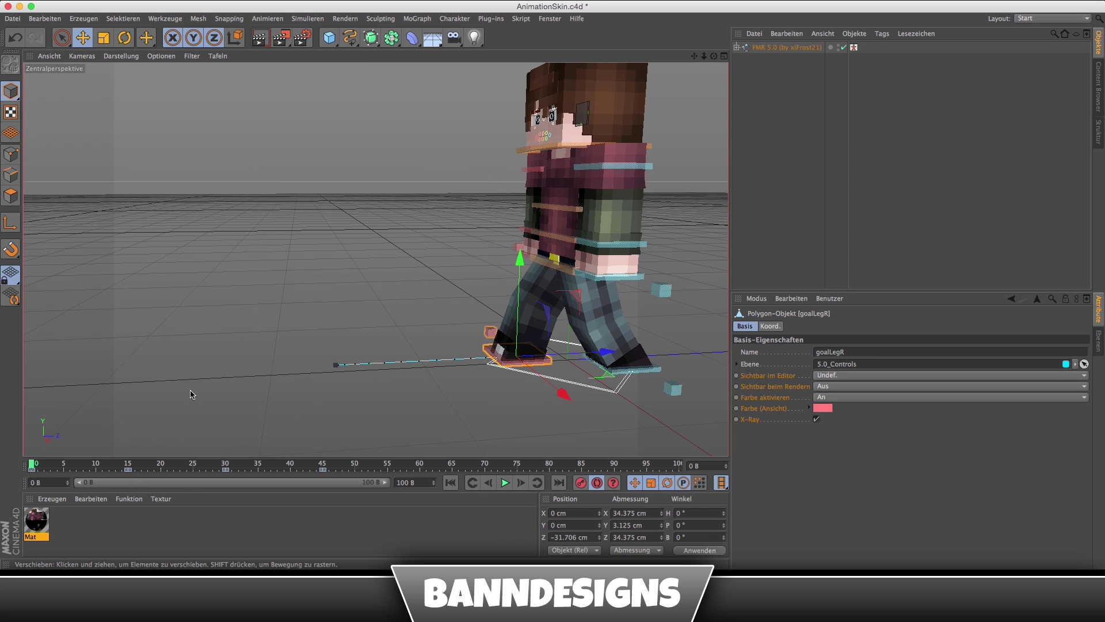
left_click_drag(600, 358, 464, 357, "alt")
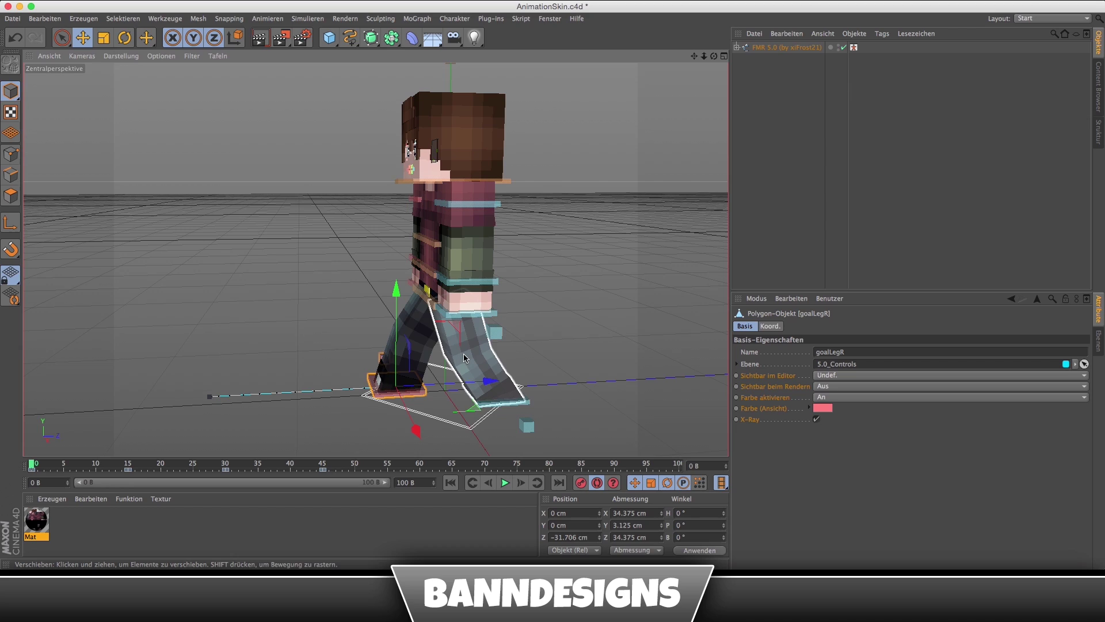
scroll(487, 347, "up", 2)
scroll(487, 347, "up", 2)
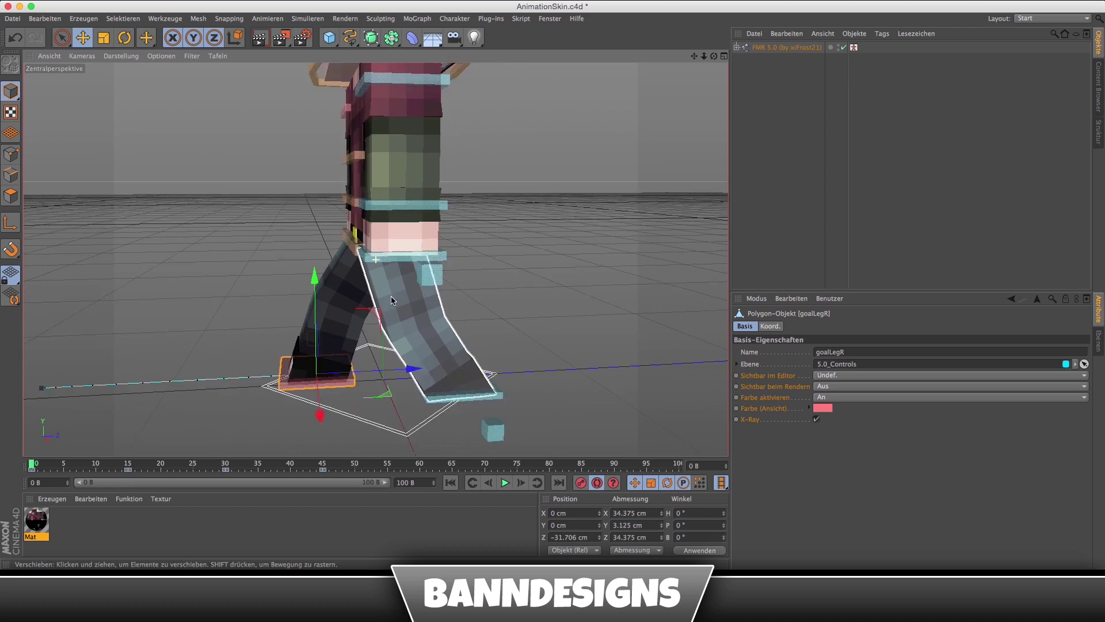
mouse_move(487, 346)
left_mouse_down("alt")
mouse_move(437, 340)
mouse_move(434, 322)
left_mouse_up("alt")
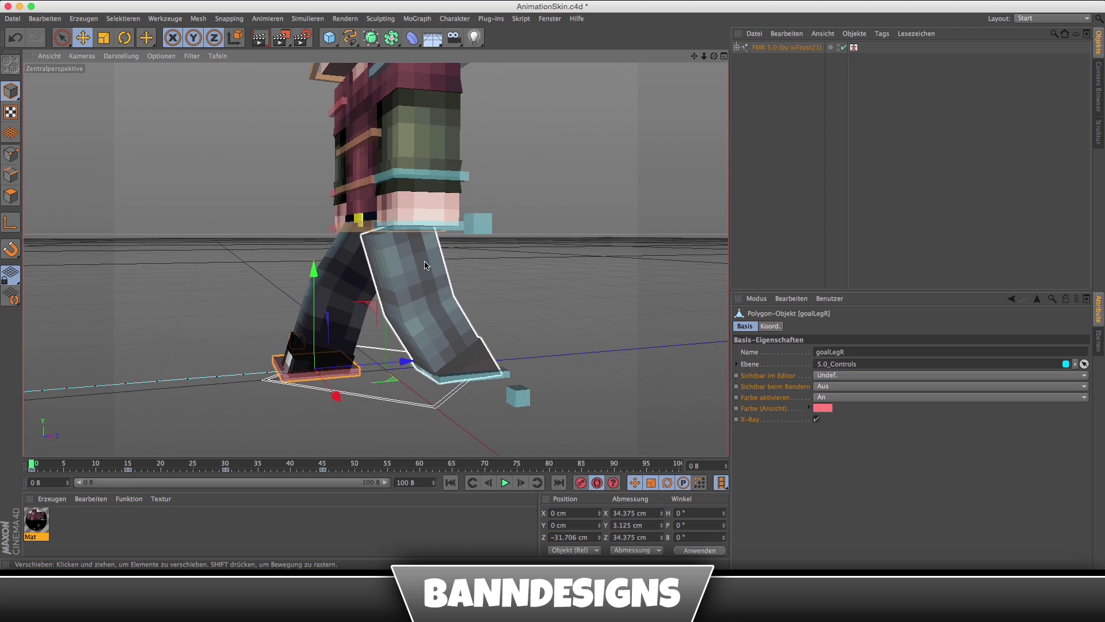
mouse_move(425, 265)
left_mouse_down("alt")
mouse_move(420, 245)
mouse_move(455, 380)
mouse_move(457, 328)
left_mouse_up("alt")
left_click(421, 242)
scroll(455, 380, "down", 5)
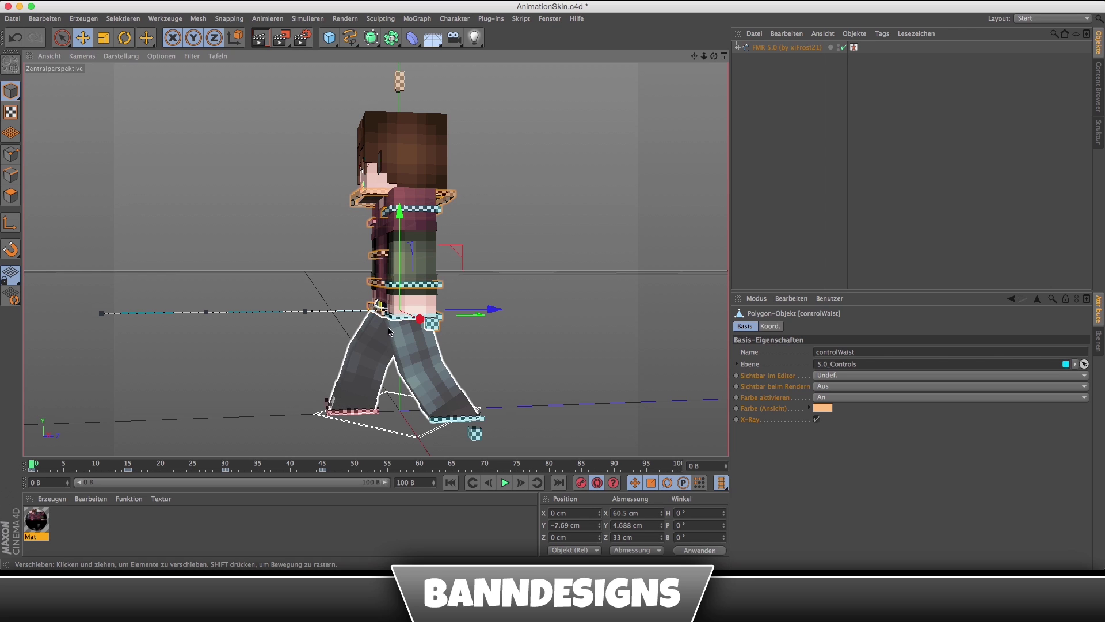
Scrub from frame 3 to frame 24 while orbiting around the character.
scroll(333, 323, "up", 2)
scroll(343, 309, "up", 3)
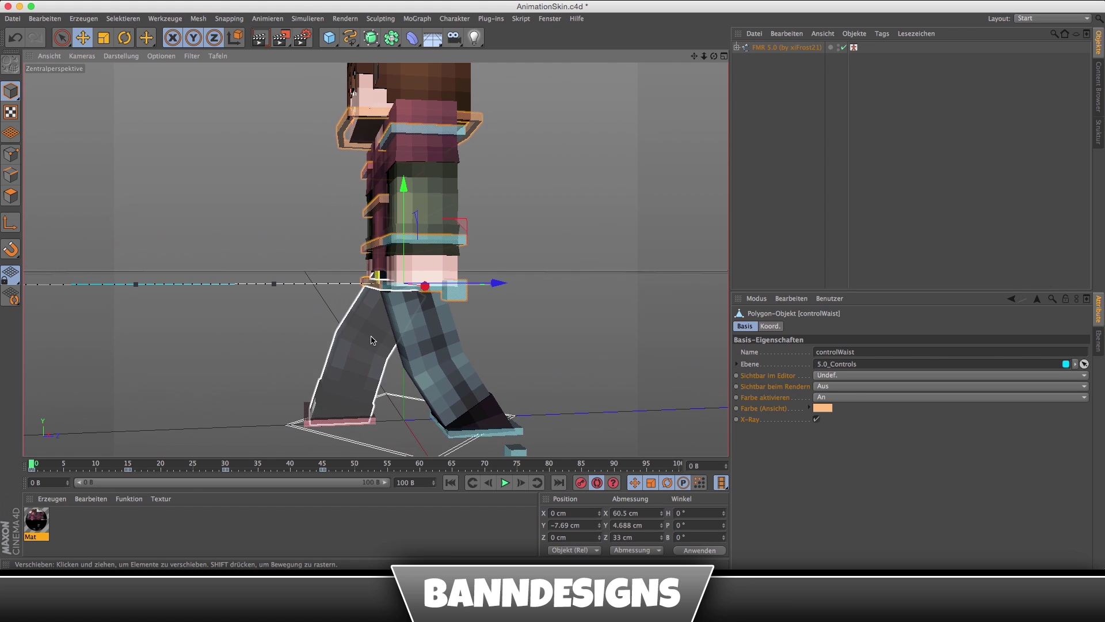
scroll(343, 310, "up", 3)
left_click_drag(36, 470, 84, 472)
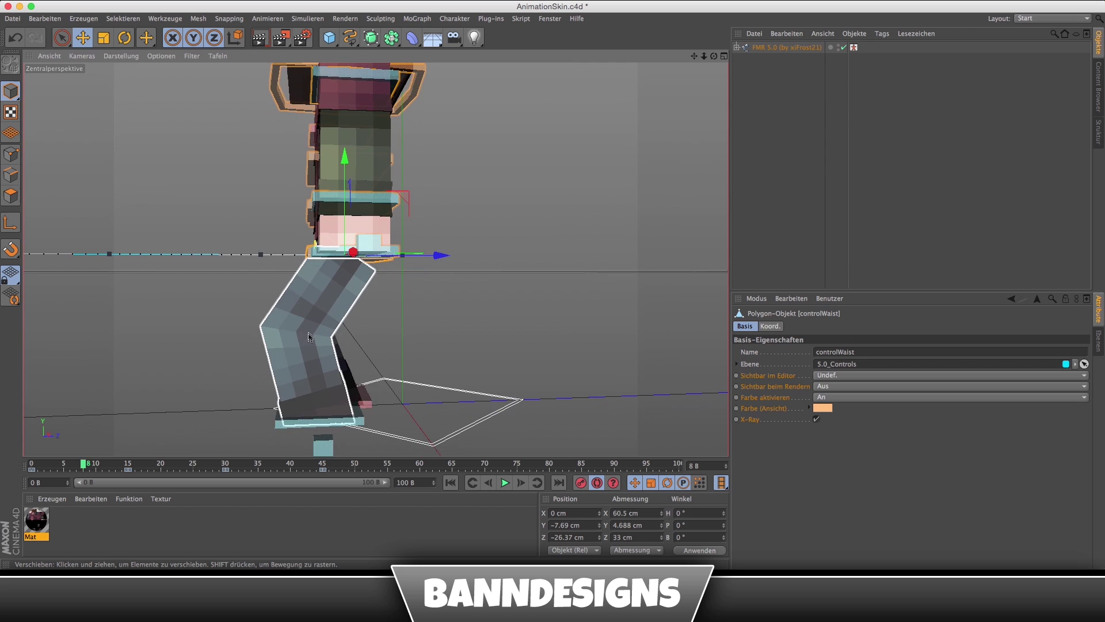
right_click_drag(310, 333, 342, 293, "alt")
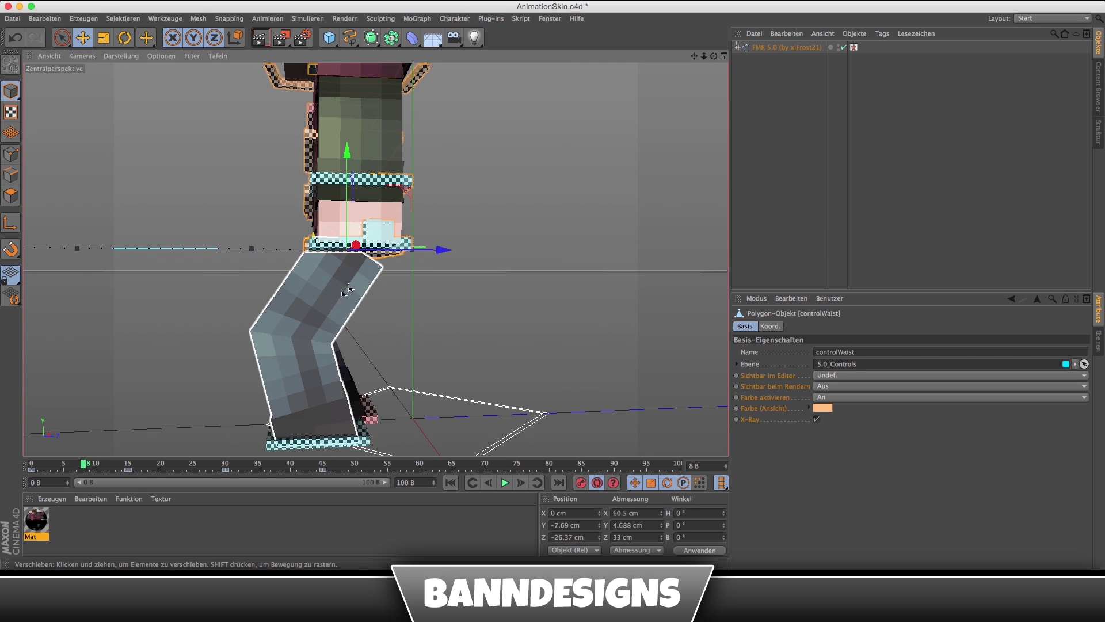
mouse_move(344, 294)
left_mouse_down("alt")
mouse_move(357, 171)
mouse_move(485, 318)
mouse_move(501, 320)
left_mouse_up("alt")
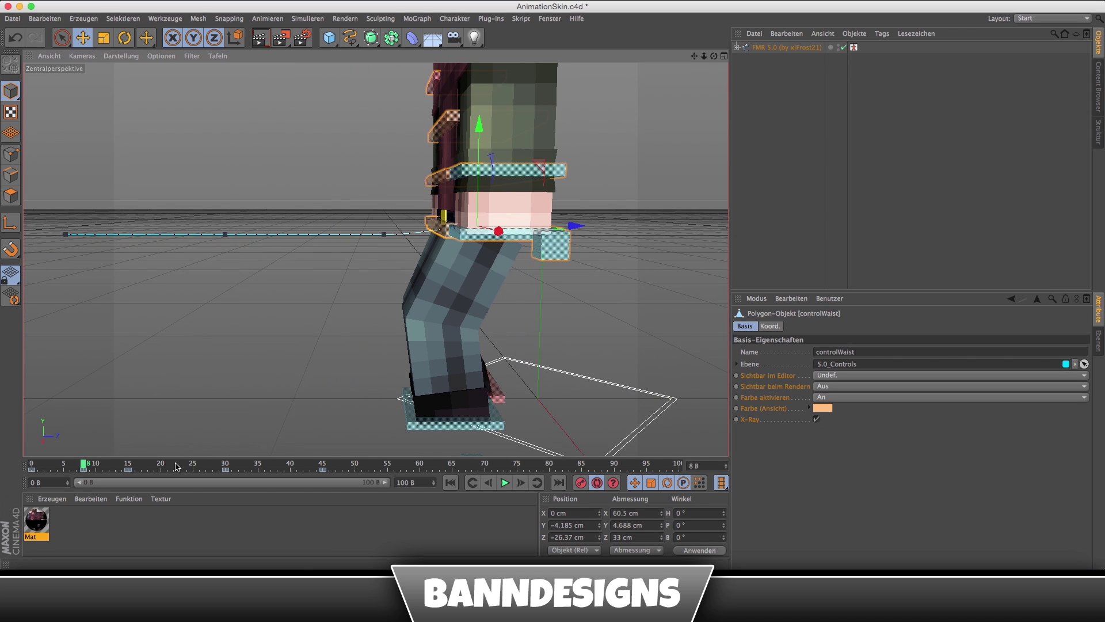
mouse_move(176, 467)
left_mouse_down()
mouse_move(187, 467)
mouse_move(179, 472)
left_mouse_up()
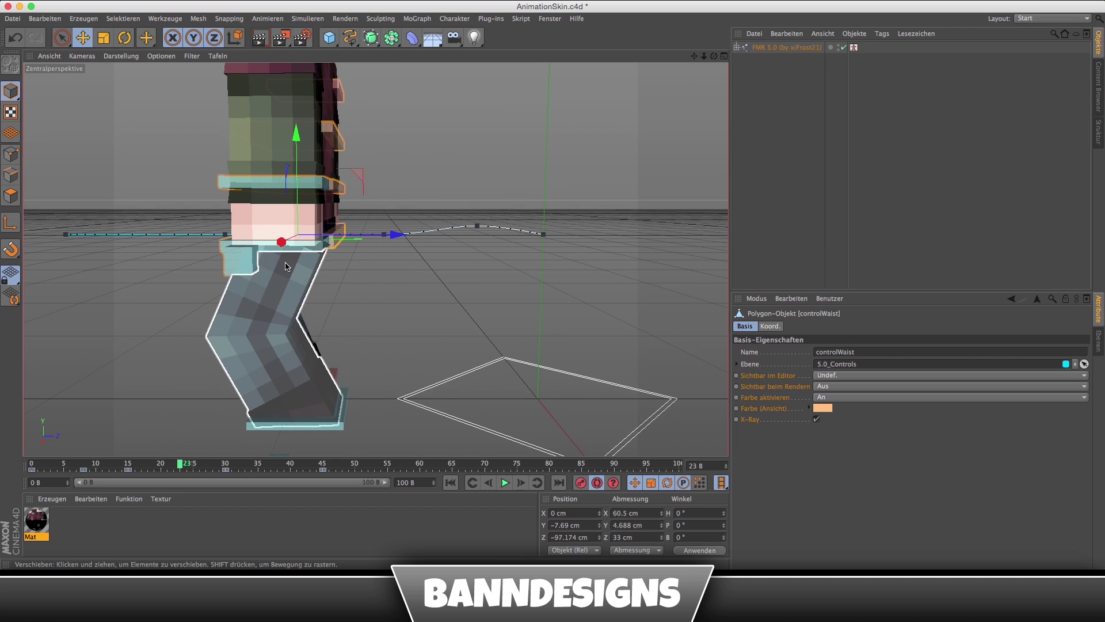
Around frame 38, raise controlWaist on Y to about -2.7 cm, then zoom out.
mouse_move(271, 190)
left_mouse_down("alt")
mouse_move(318, 143)
mouse_move(397, 333)
mouse_move(293, 481)
mouse_move(279, 465)
left_mouse_up("alt")
left_click(276, 467)
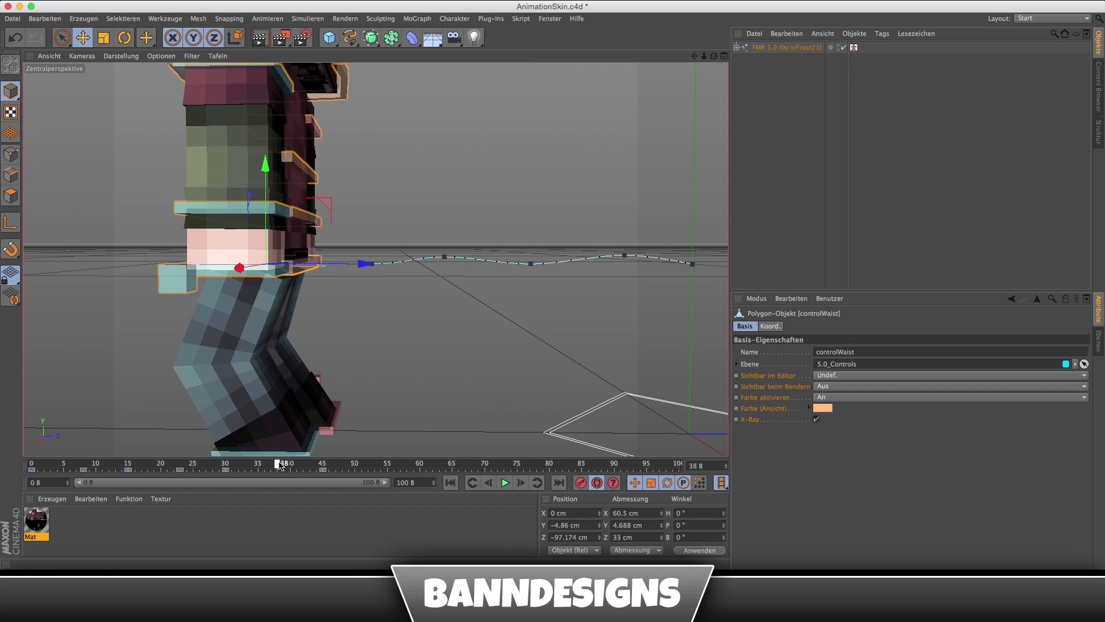
left_click_drag(283, 175, 281, 164)
mouse_move(280, 164)
right_mouse_down("alt")
mouse_move(257, 294)
mouse_move(347, 281)
right_mouse_up("alt")
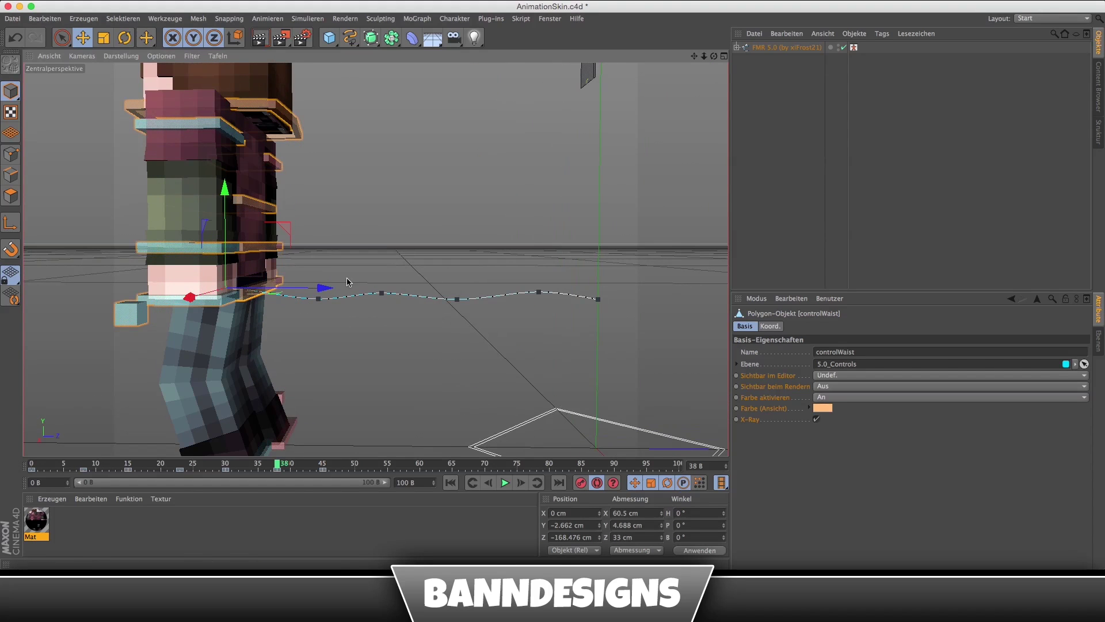
right_click_drag(277, 378, 254, 380, "alt")
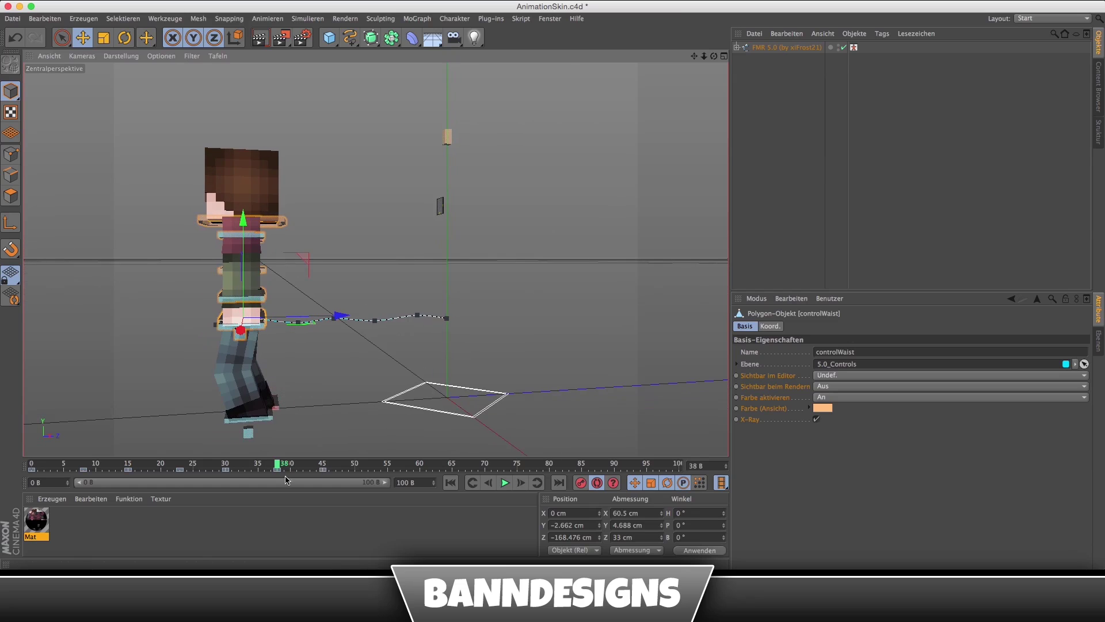
Frame the character, play and stop the walk, then rewind to frame 0.
key("shift+f")
left_click(506, 483)
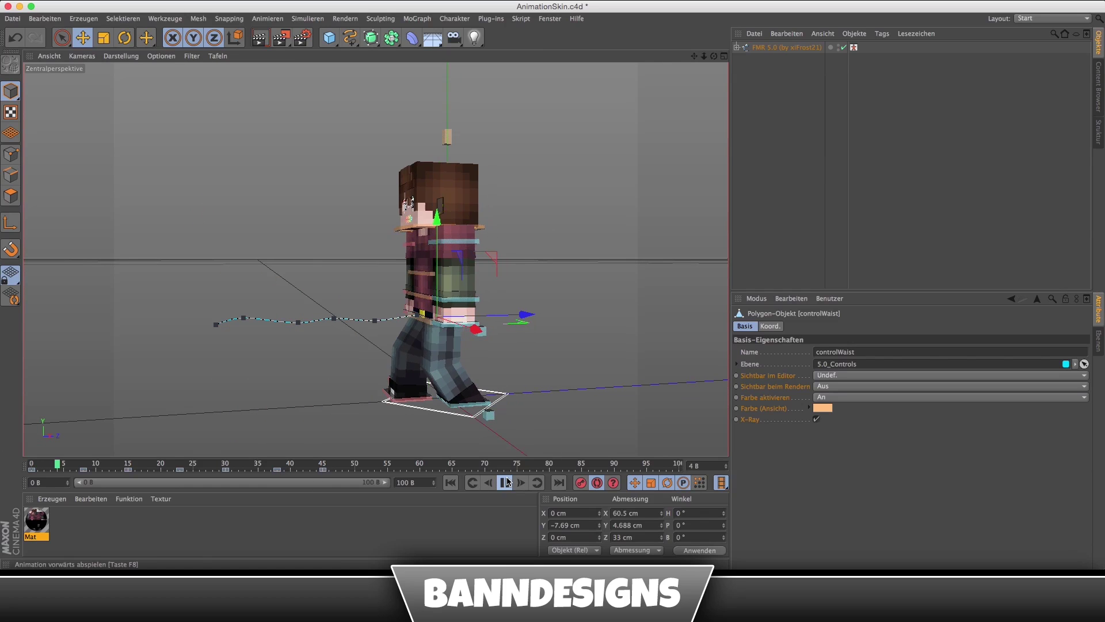
left_click(506, 483)
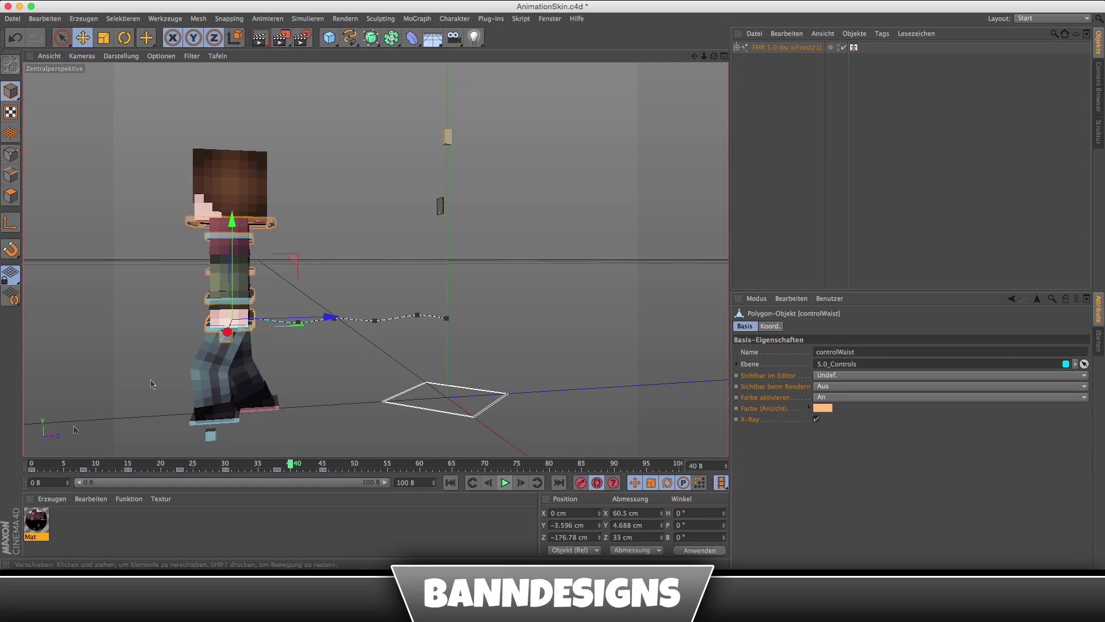
left_click_drag(295, 465, 32, 465)
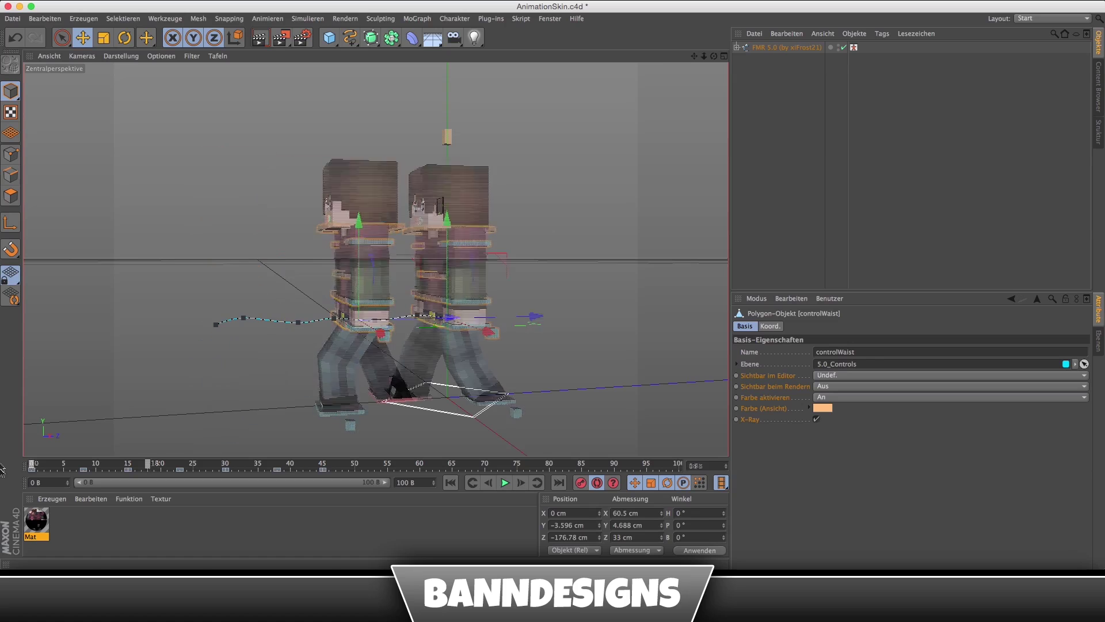
Zoom in on the legs and select the goalLegL foot control.
scroll(378, 316, "up", 3)
scroll(378, 317, "up", 3)
scroll(377, 316, "up", 2)
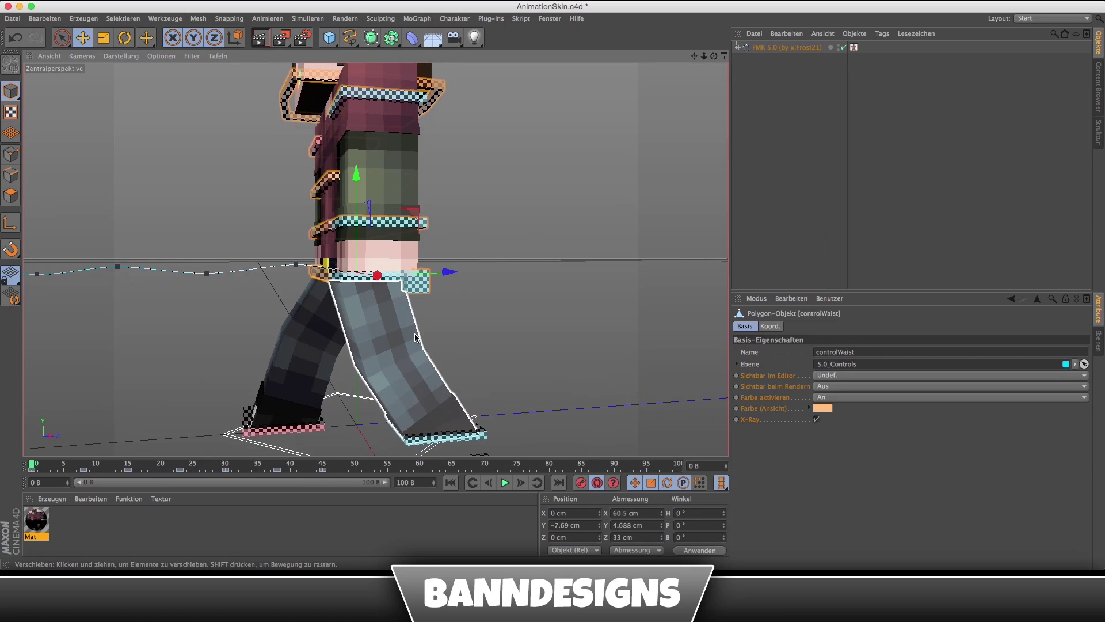
scroll(397, 340, "up", 3)
scroll(407, 355, "up", 2)
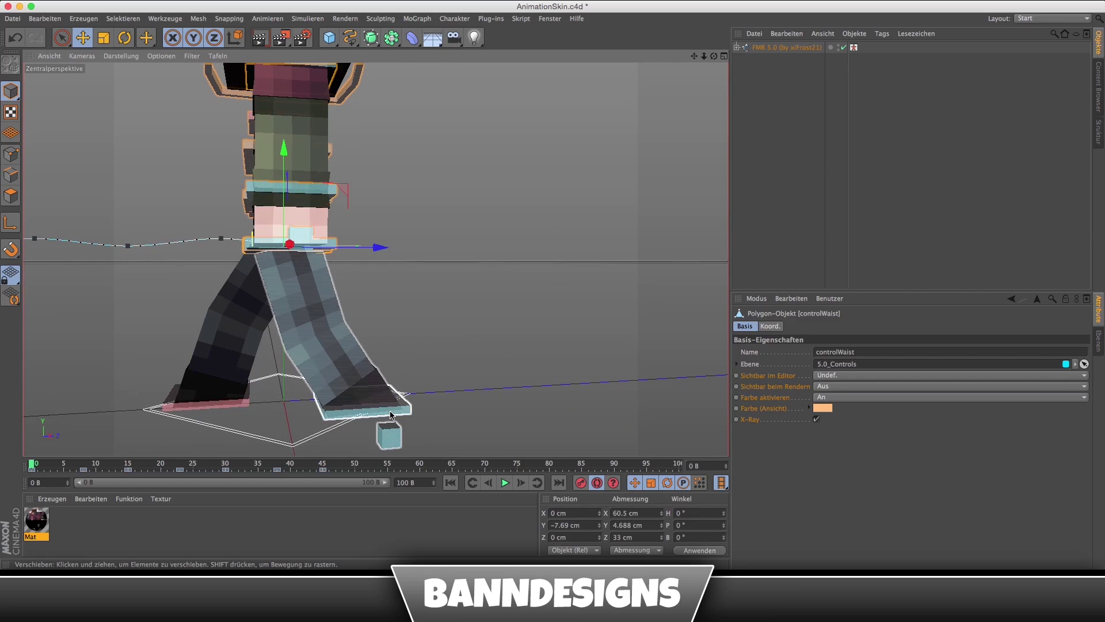
left_click(378, 391)
scroll(380, 389, "down", 2)
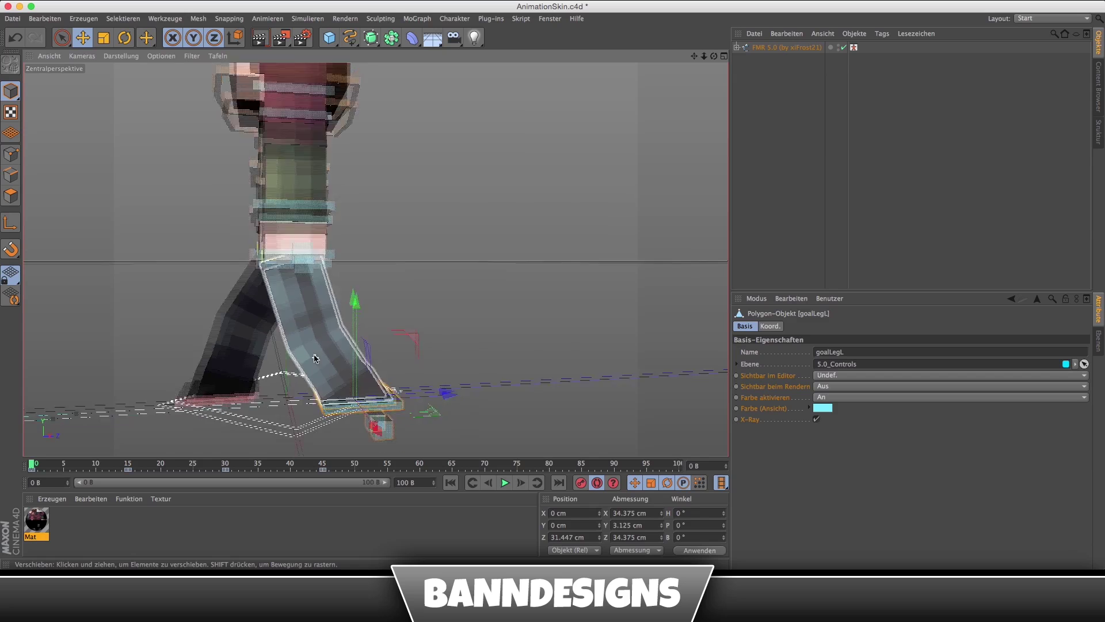
scroll(392, 374, "down", 2)
scroll(401, 358, "down", 2)
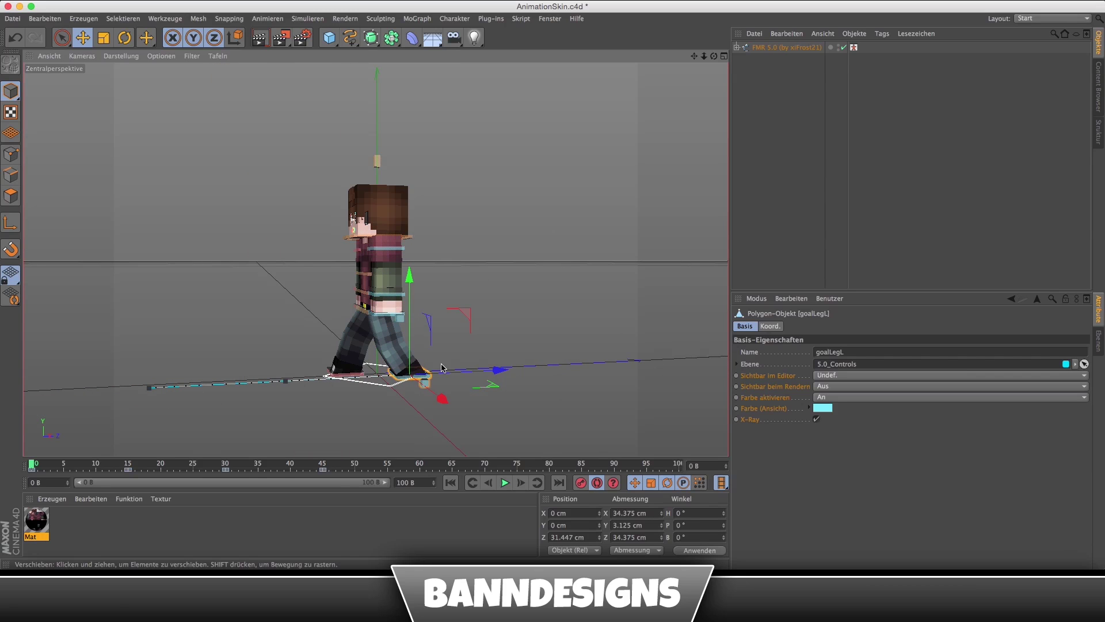
scroll(443, 367, "up", 2)
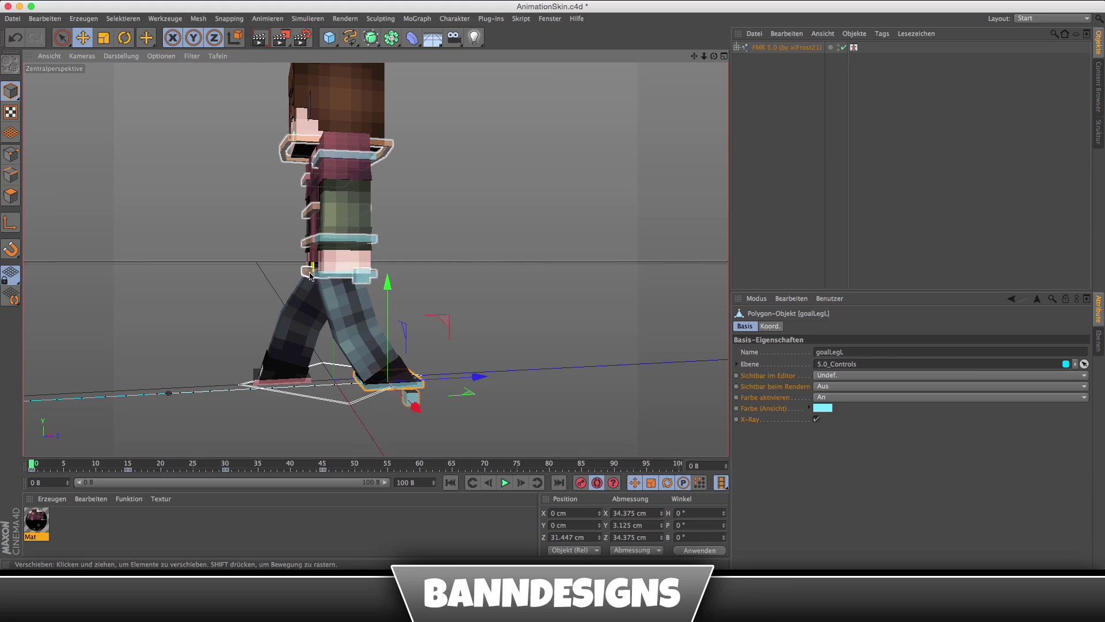
At frame 8, lift the left foot goal a few centimetres on Y.
left_click_drag(340, 345, 363, 352, "alt")
scroll(363, 351, "up", 3)
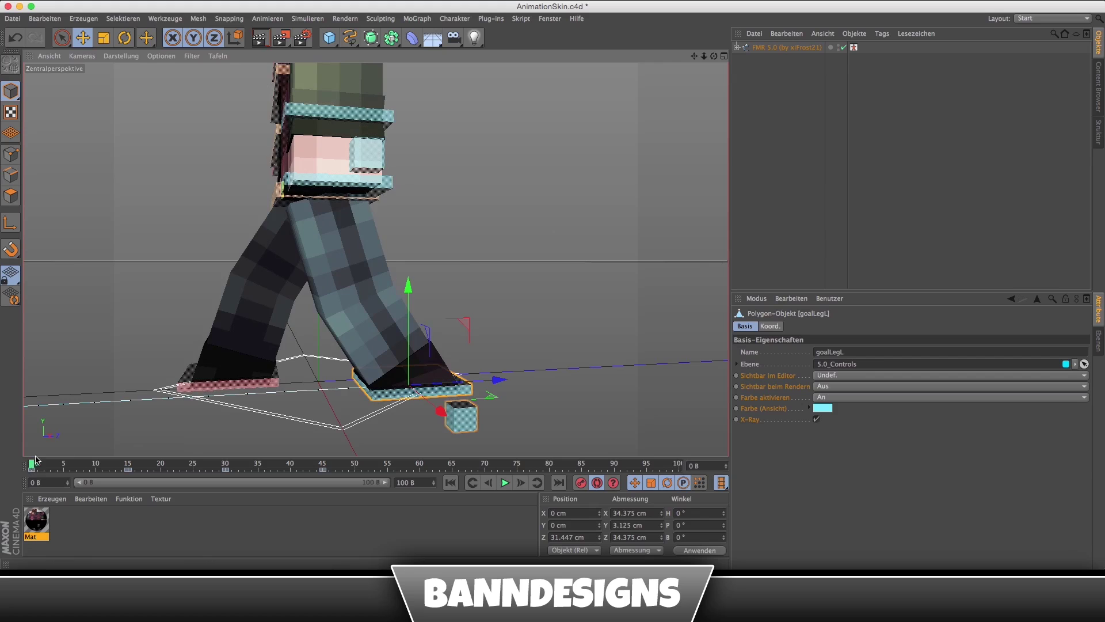
left_click_drag(36, 460, 85, 469)
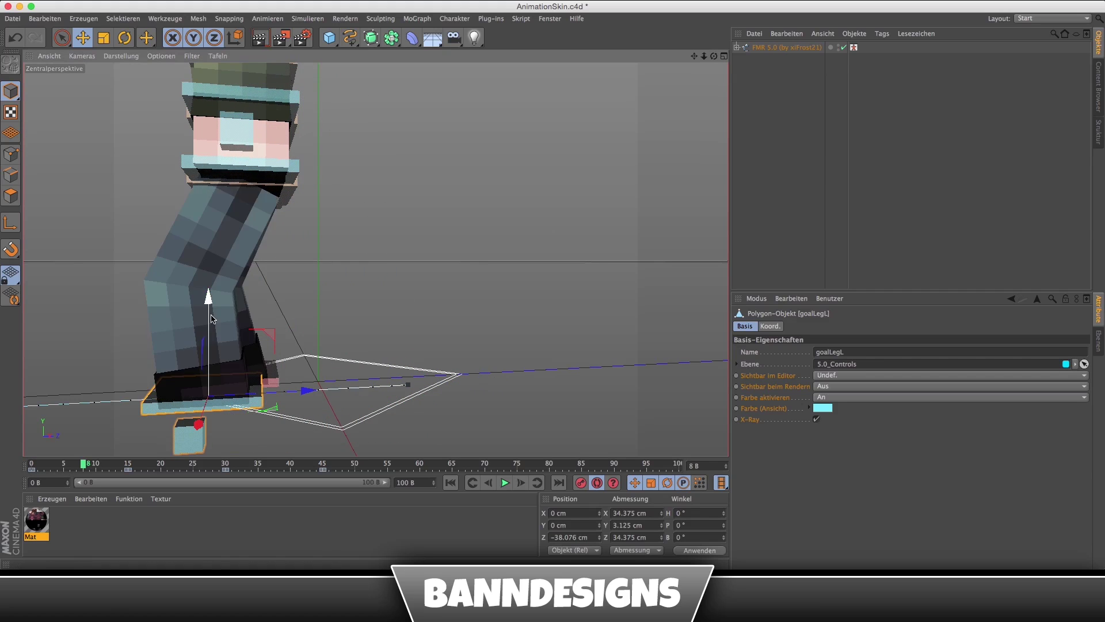
left_click_drag(201, 333, 236, 302, "alt")
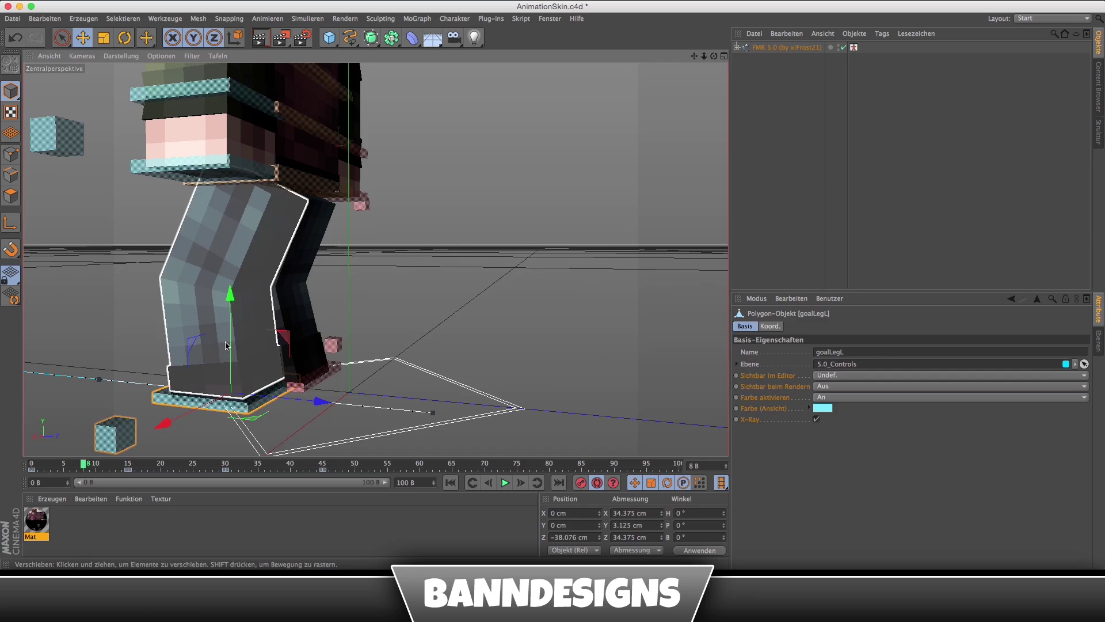
left_click_drag(241, 320, 267, 331, "alt")
mouse_move(235, 281)
left_mouse_down()
mouse_move(236, 267)
mouse_move(301, 333)
mouse_move(145, 458)
mouse_move(180, 466)
left_mouse_up()
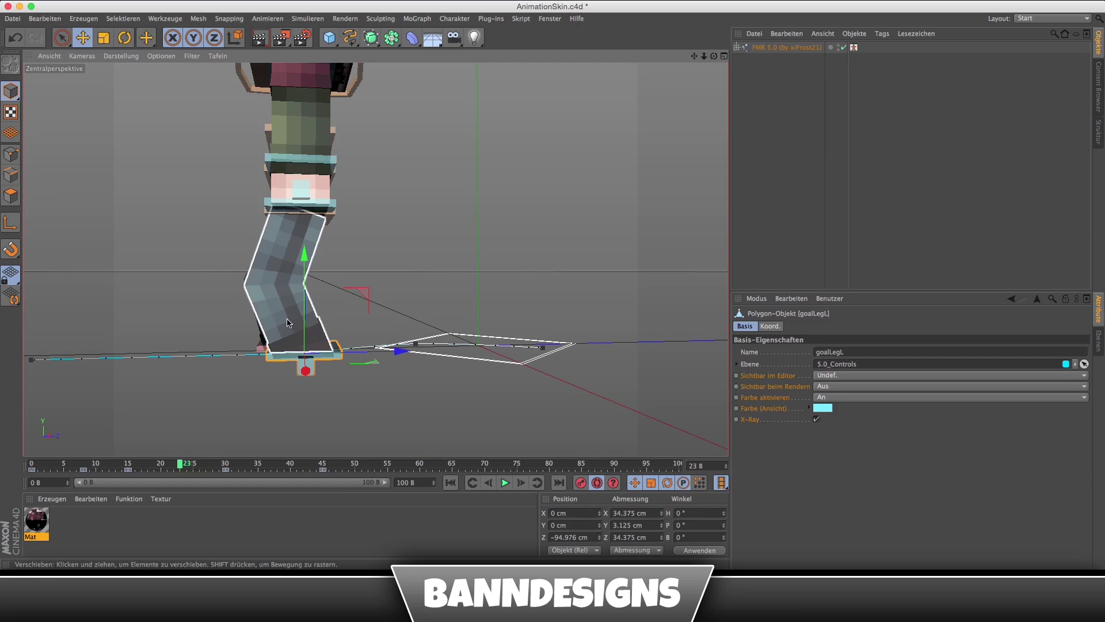
At frame 38, raise the left foot goal about 4.8 cm off the ground.
mouse_move(288, 323)
left_mouse_down("alt")
mouse_move(209, 458)
mouse_move(156, 466)
mouse_move(192, 467)
mouse_move(185, 477)
mouse_move(279, 466)
left_mouse_up("alt")
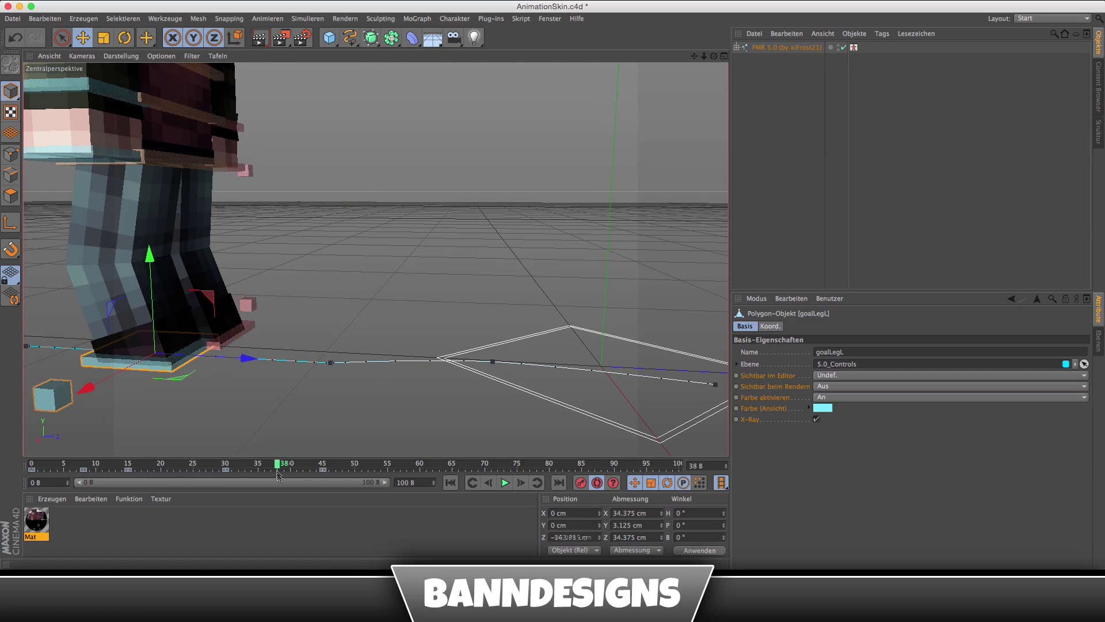
mouse_move(253, 288)
left_mouse_down()
mouse_move(253, 262)
mouse_move(247, 375)
mouse_move(315, 316)
left_mouse_up()
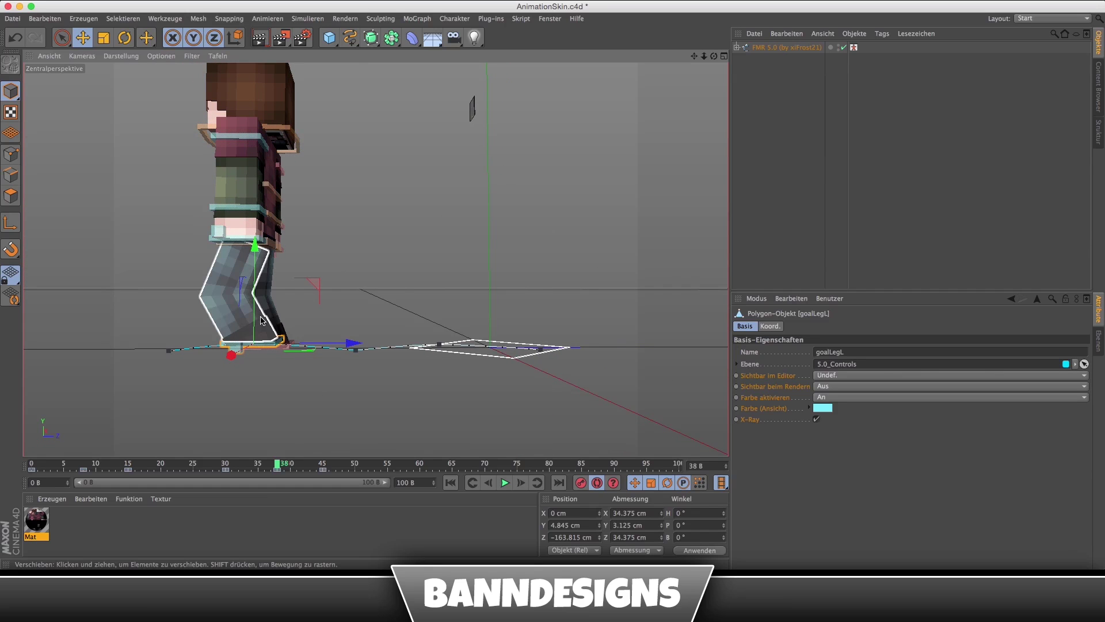
scroll(260, 320, "up", 2)
scroll(267, 325, "up", 2)
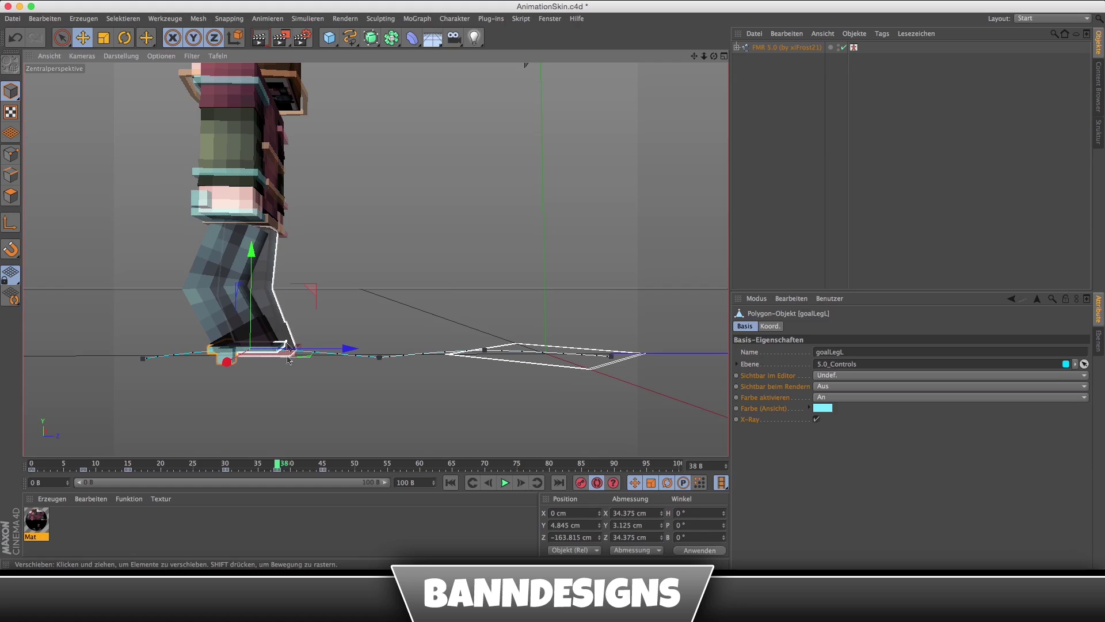
Raise the right foot goal about 4 cm around frame 23.
left_click_drag(277, 465, 32, 465)
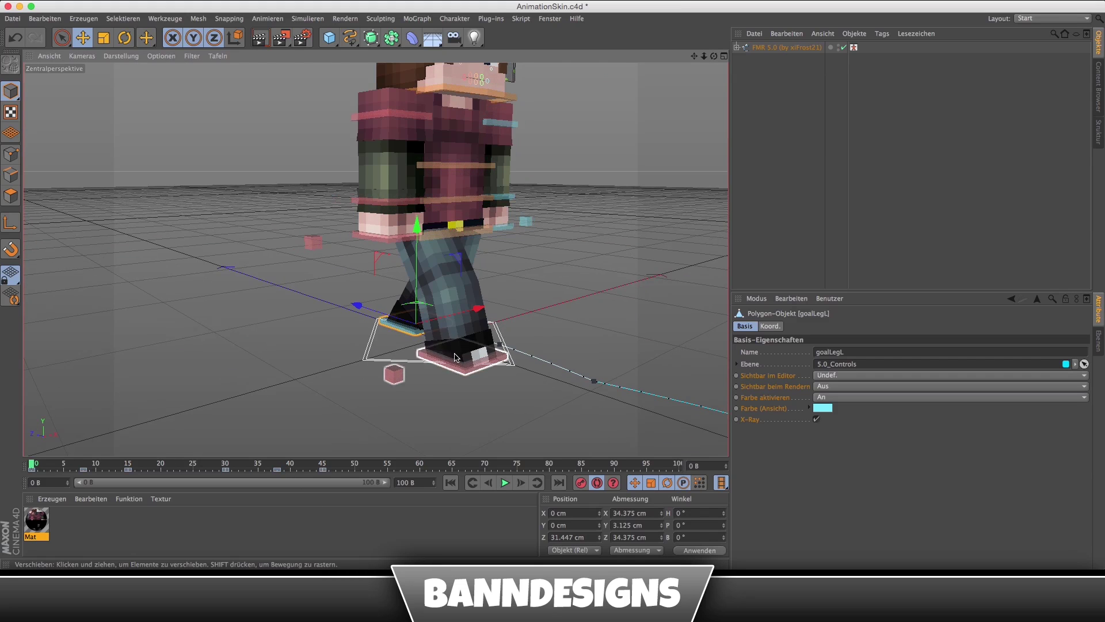
left_click(462, 350)
mouse_move(462, 350)
middle_mouse_down()
mouse_move(342, 347)
mouse_move(446, 346)
mouse_move(300, 356)
mouse_move(228, 381)
middle_mouse_up()
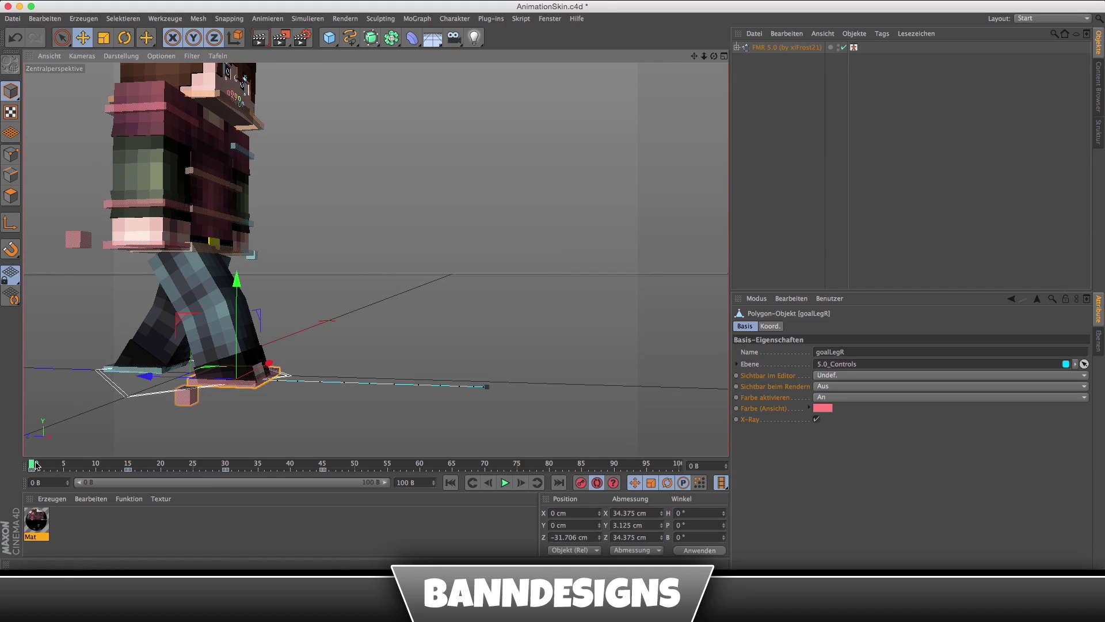
left_click_drag(35, 465, 180, 479)
left_click_drag(371, 286, 374, 283)
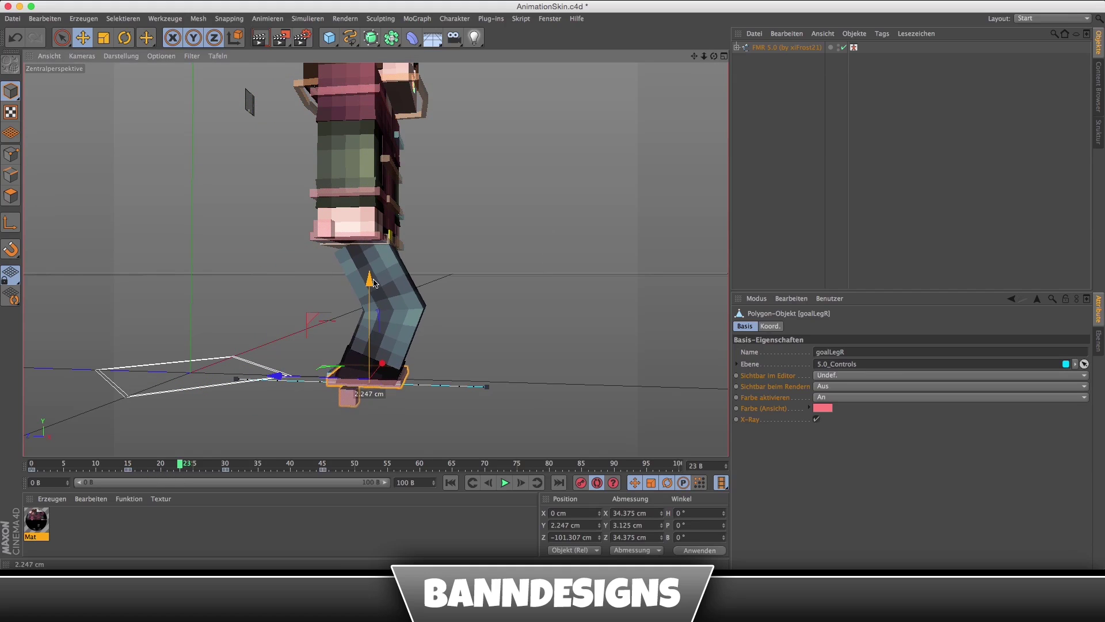
left_click_drag(402, 335, 374, 257, "alt")
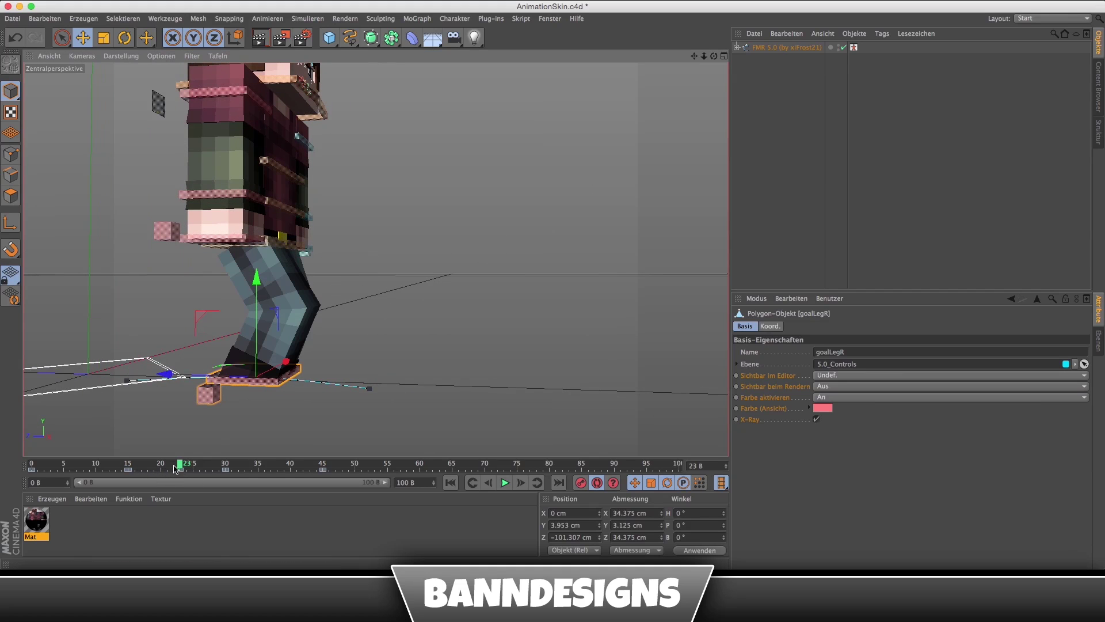
mouse_move(184, 462)
left_mouse_down()
mouse_move(170, 475)
mouse_move(219, 483)
left_mouse_up()
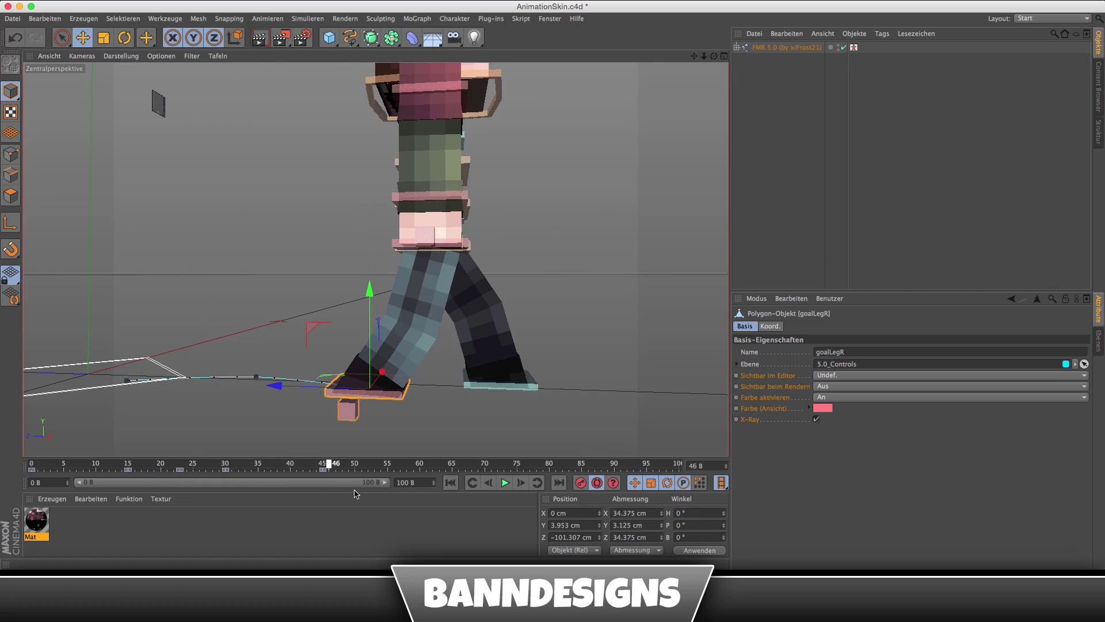
Rewind to frame 0 and play the walk to check the step.
left_click_drag(81, 488, 33, 484)
mouse_move(173, 259)
left_mouse_down("alt")
mouse_move(229, 269)
mouse_move(329, 333)
mouse_move(340, 352)
left_mouse_up("alt")
left_click(506, 483)
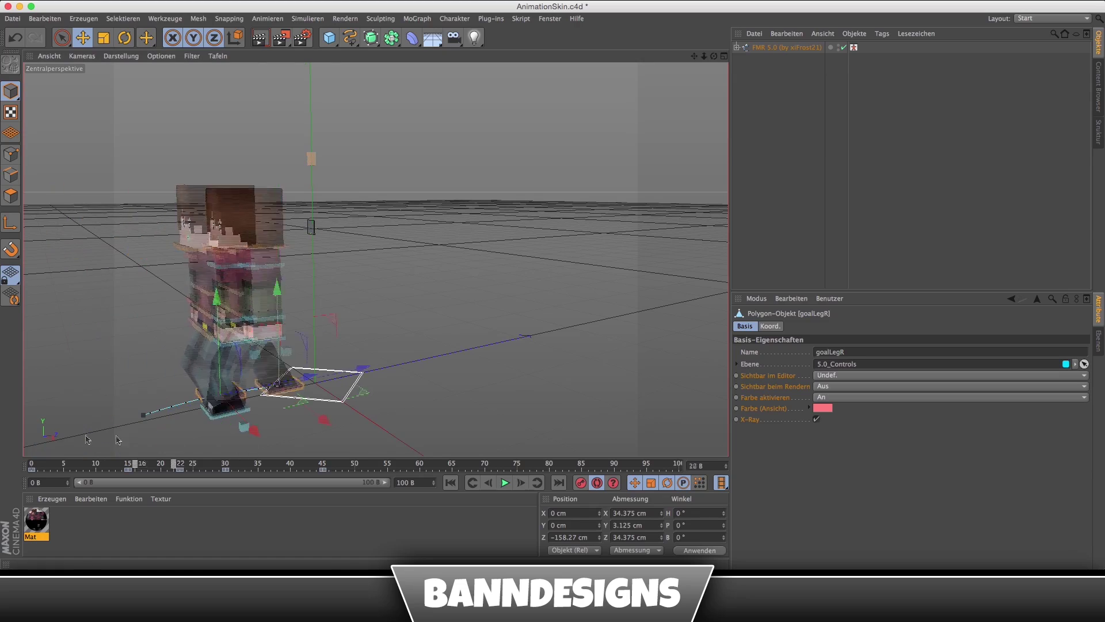
Orbit around the playing walk and select the goalArmL_L control.
mouse_move(449, 320)
left_mouse_down("alt")
mouse_move(300, 314)
mouse_move(384, 348)
mouse_move(466, 339)
mouse_move(433, 378)
mouse_move(363, 358)
left_mouse_up("alt")
left_click(385, 348)
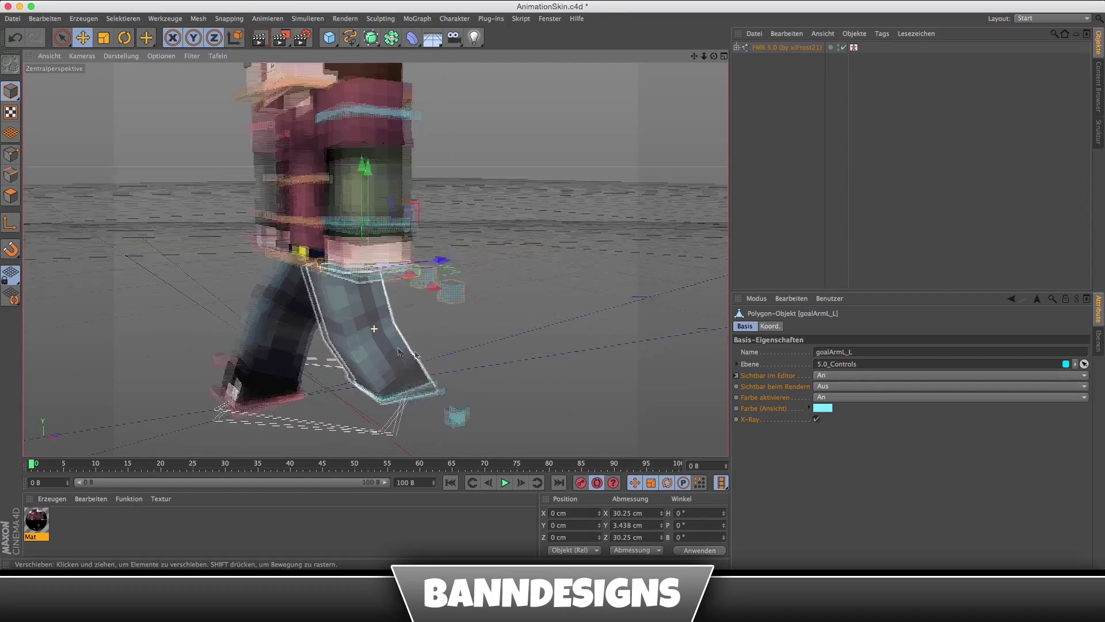
Orbit and zoom to a side-on view of the character's torso.
left_click_drag(364, 358, 485, 345, "alt")
mouse_move(368, 310)
left_mouse_down("alt")
mouse_move(445, 264)
mouse_move(385, 273)
left_mouse_up("alt")
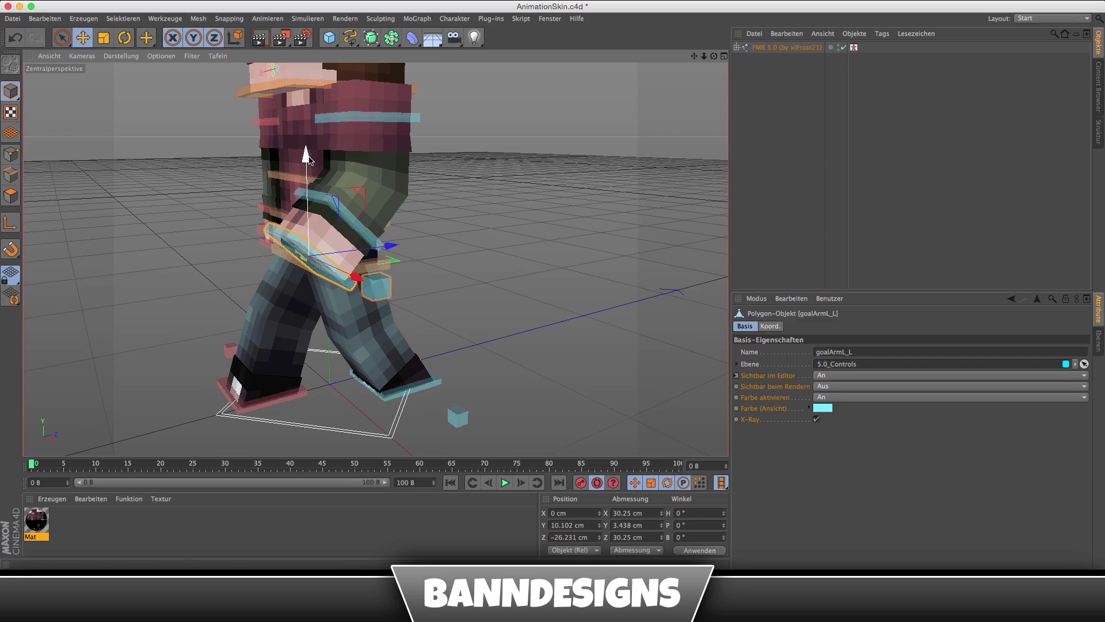
mouse_move(311, 167)
left_mouse_down("alt")
mouse_move(344, 253)
mouse_move(371, 269)
mouse_move(531, 265)
left_mouse_up("alt")
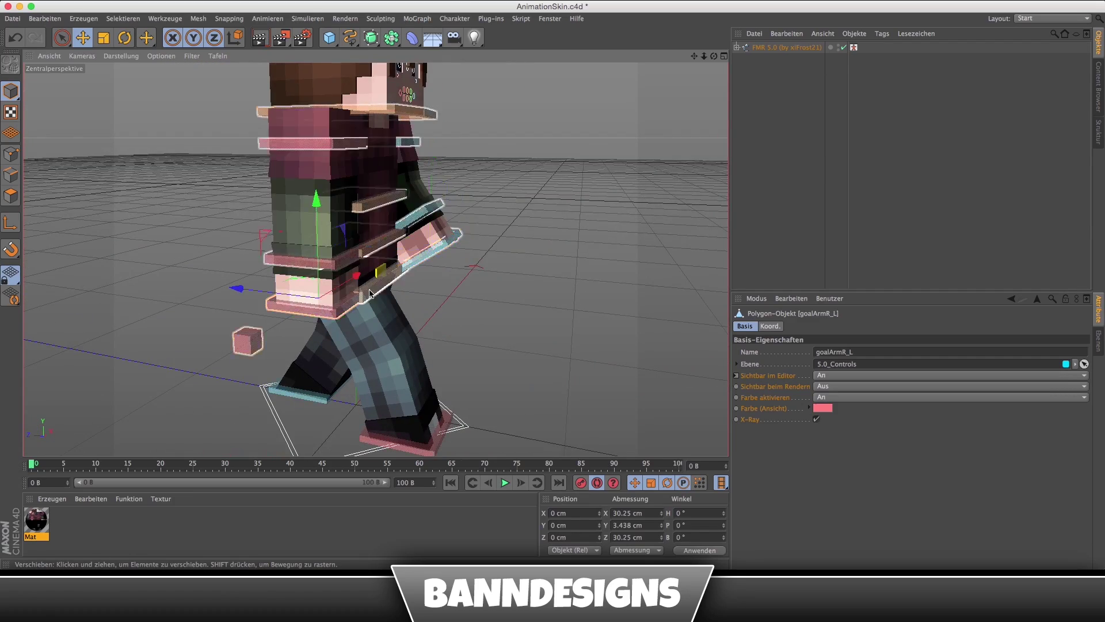
left_click_drag(370, 294, 295, 296, "alt")
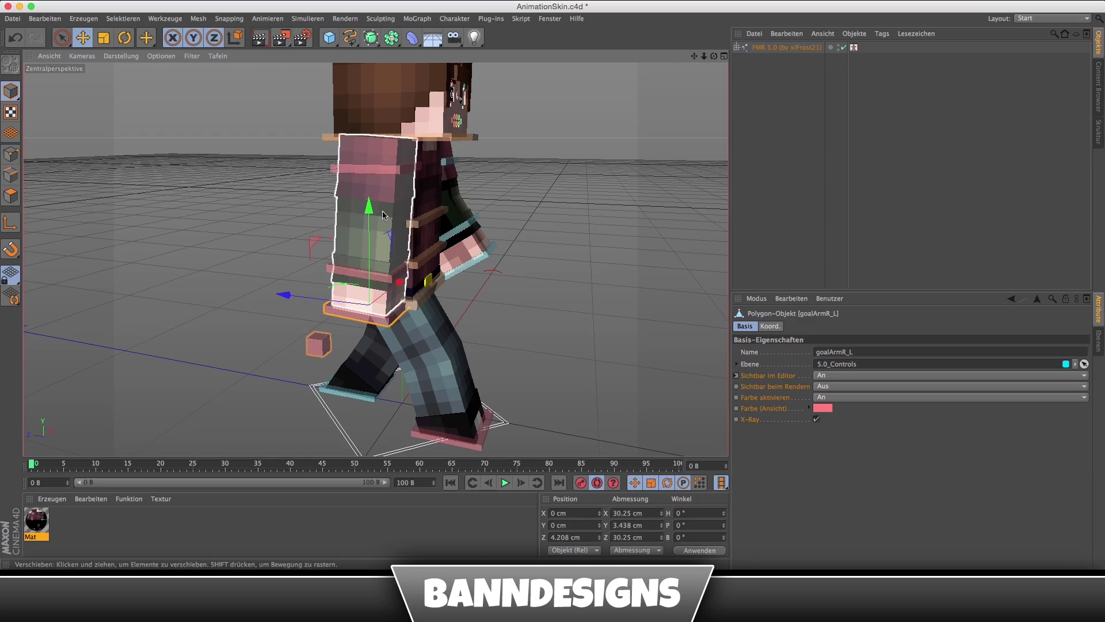
mouse_move(367, 202)
left_mouse_down("alt")
mouse_move(449, 288)
mouse_move(436, 308)
left_mouse_up("alt")
scroll(449, 287, "up", 3)
scroll(449, 288, "up", 2)
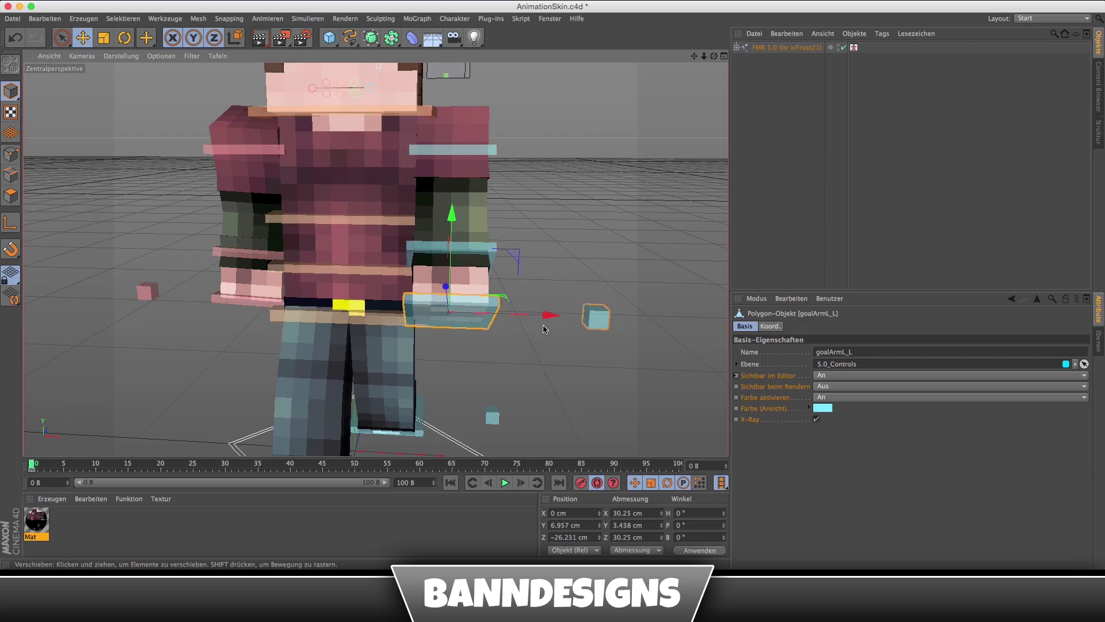
scroll(416, 271, "down", 3)
scroll(416, 270, "down", 3)
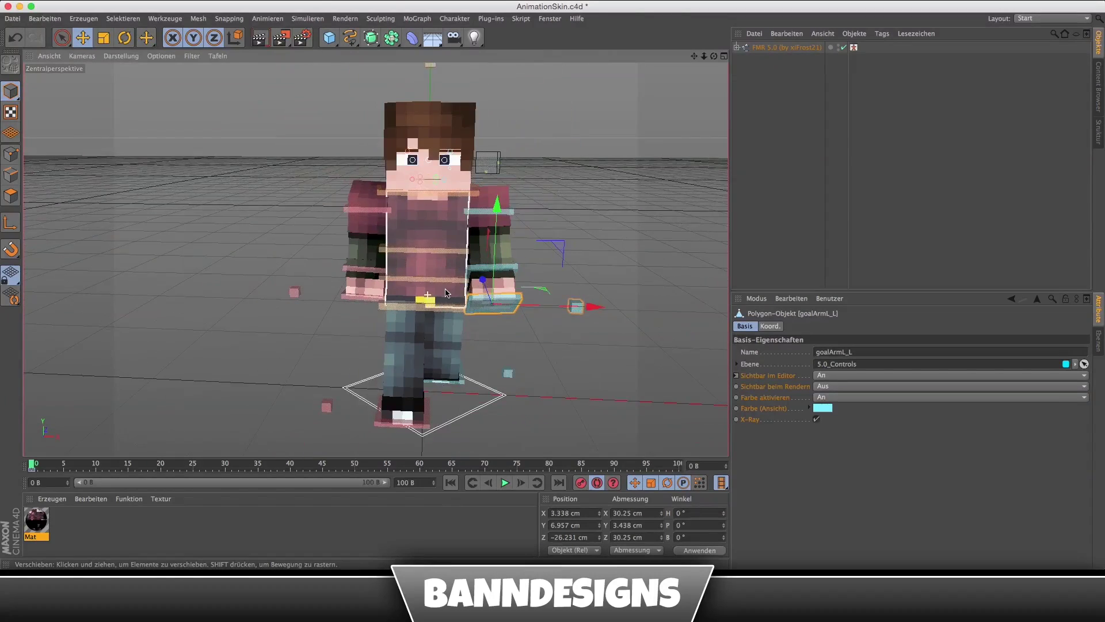
scroll(416, 269, "up", 2)
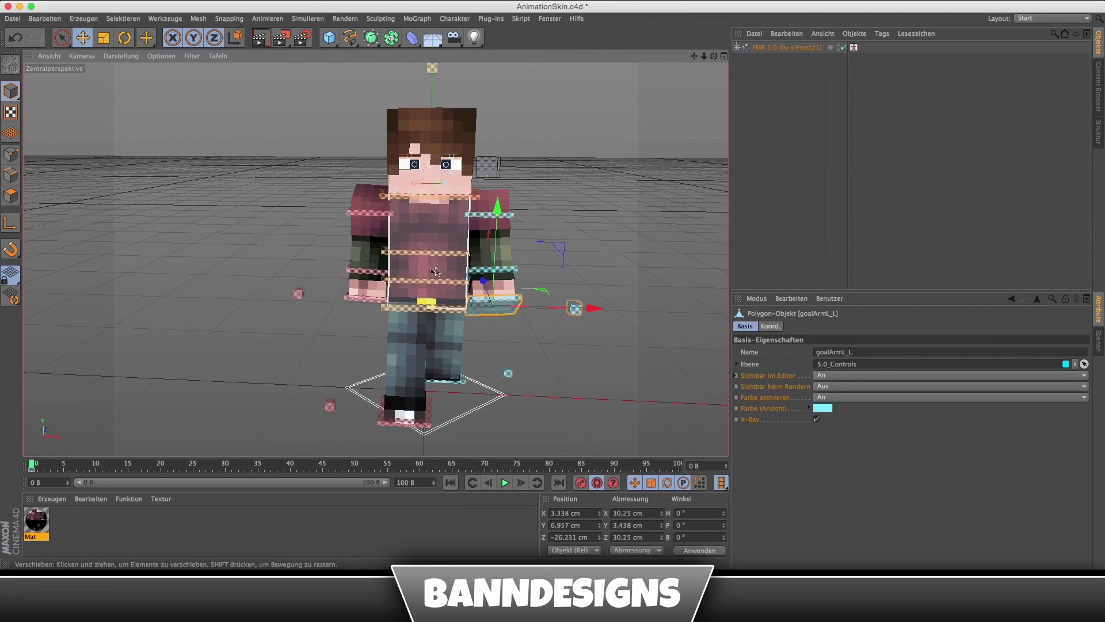
left_click_drag(436, 271, 347, 269, "alt")
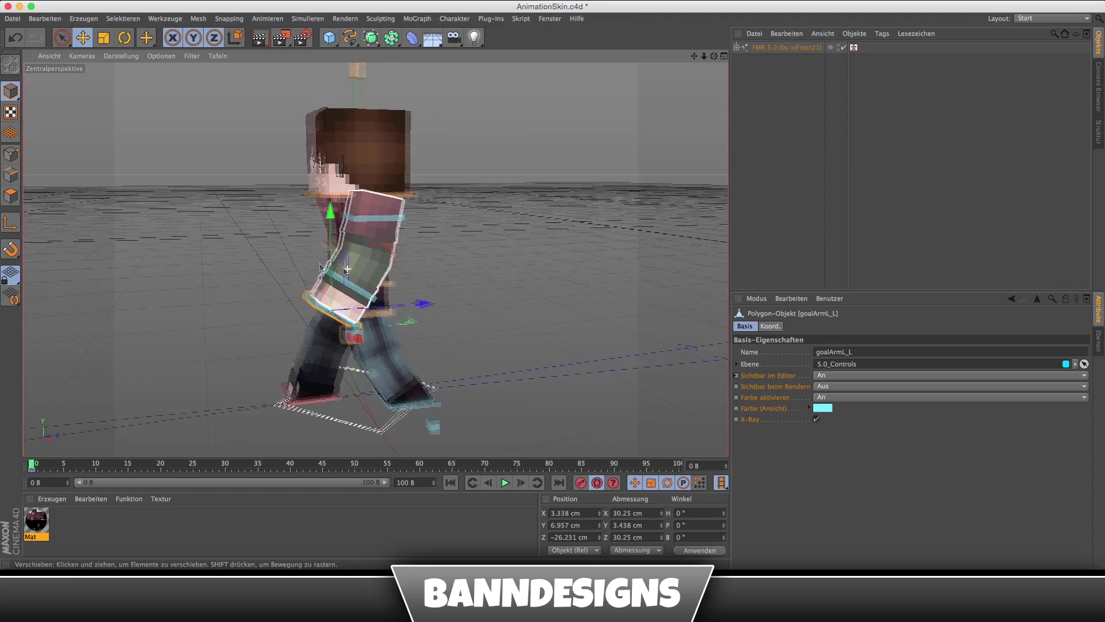
At frame 15, swing goalArmL_L forward to about 2 cm, slightly lowered.
left_click_drag(34, 465, 131, 470)
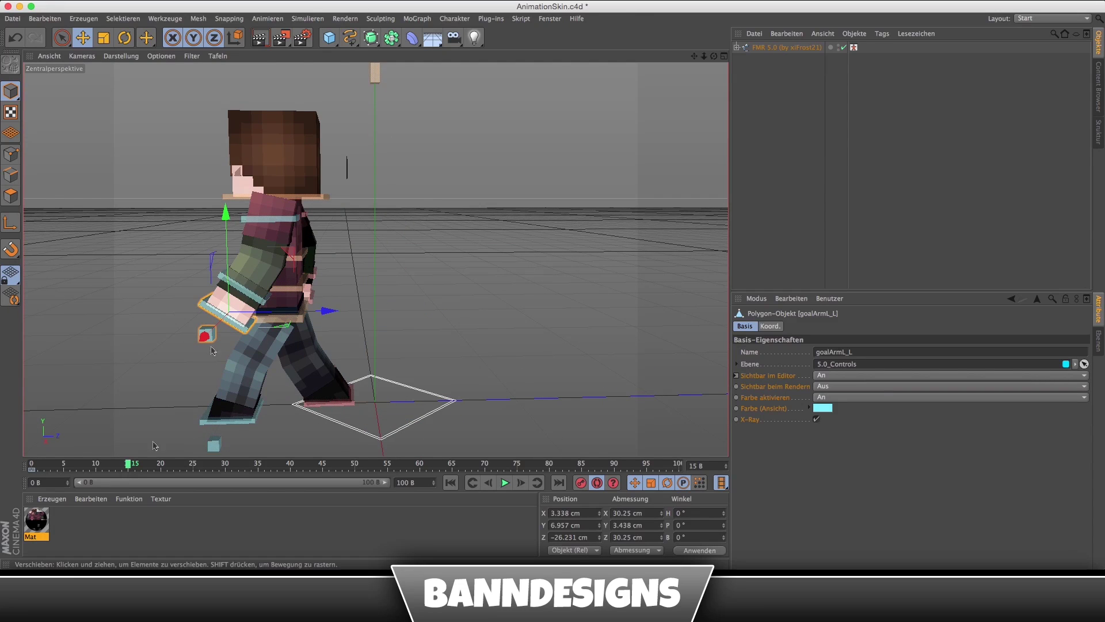
scroll(213, 350, "up", 1)
scroll(327, 314, "up", 3)
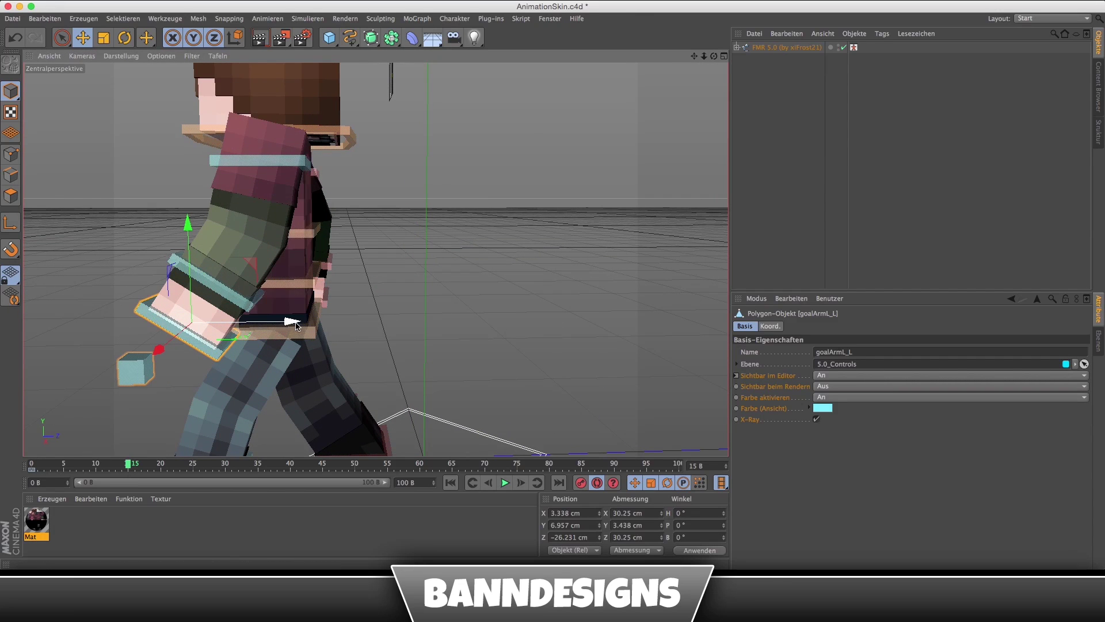
left_click_drag(296, 324, 367, 333)
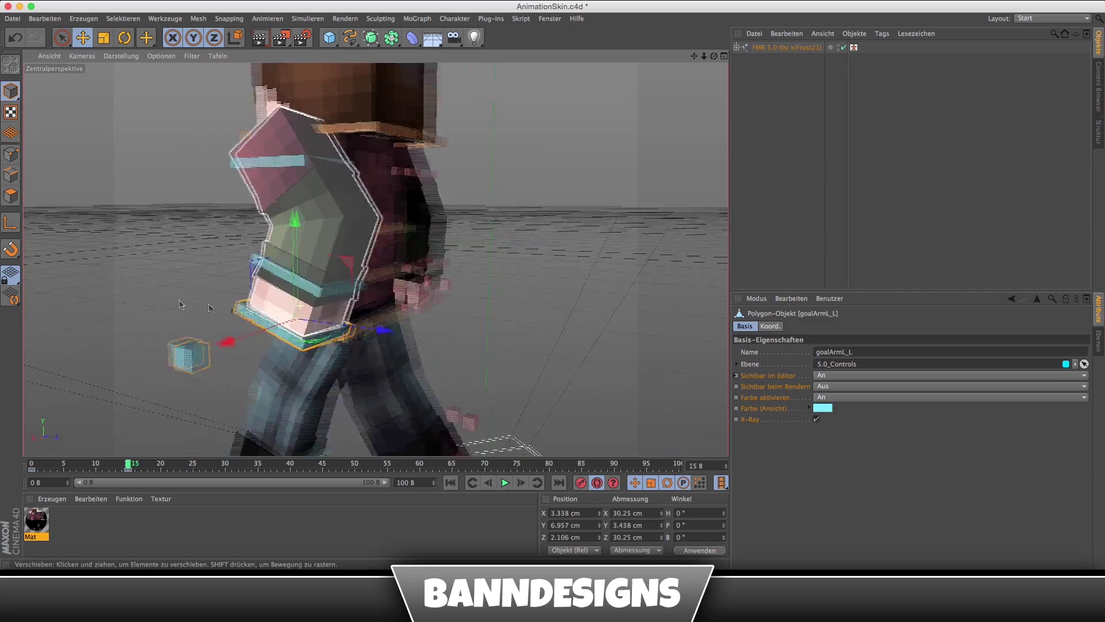
left_click_drag(314, 305, 270, 233, "alt")
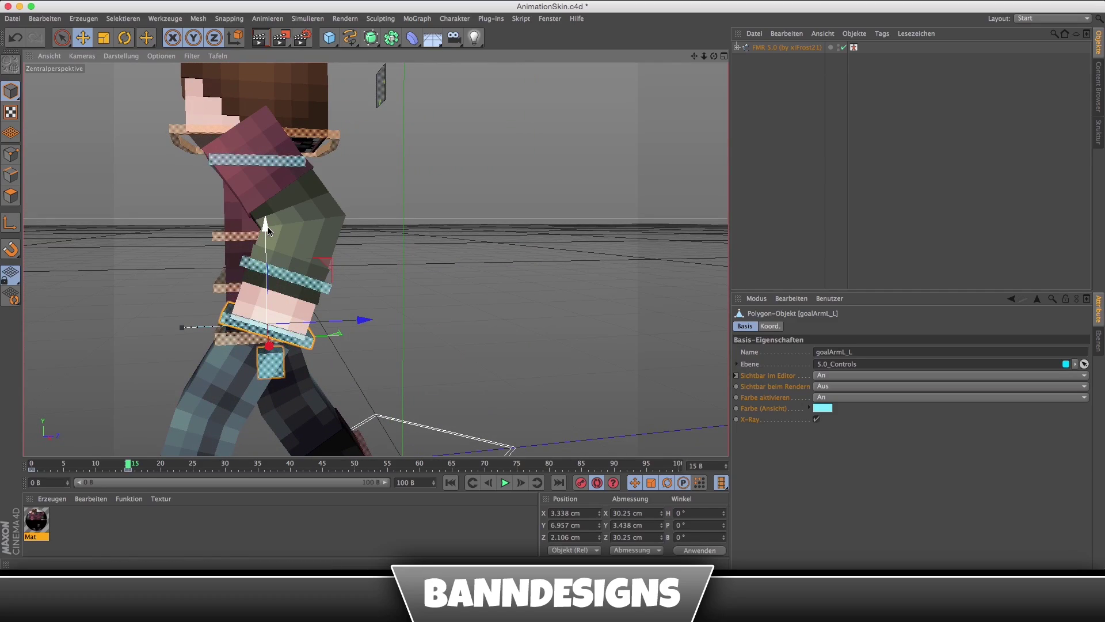
mouse_move(269, 279)
left_mouse_down("alt")
mouse_move(348, 311)
mouse_move(529, 316)
mouse_move(327, 370)
left_mouse_up("alt")
Move goalArmR_L about 21 cm back and 6 cm up at frame 15.
left_click(360, 300)
middle_click(321, 365)
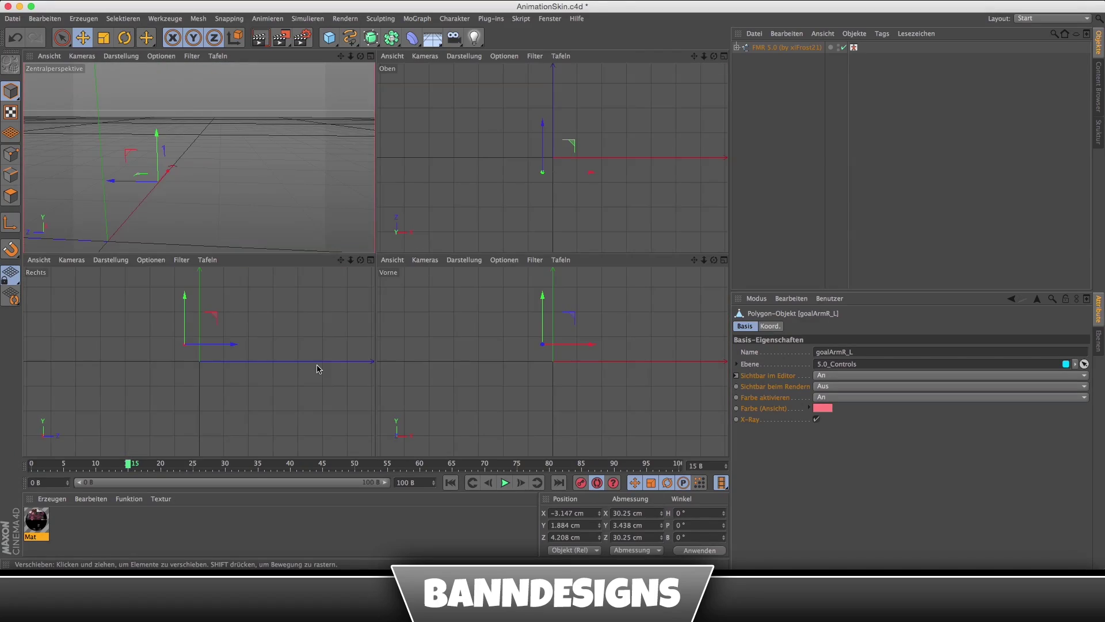
middle_click(303, 230)
left_click_drag(303, 230, 264, 385, "alt")
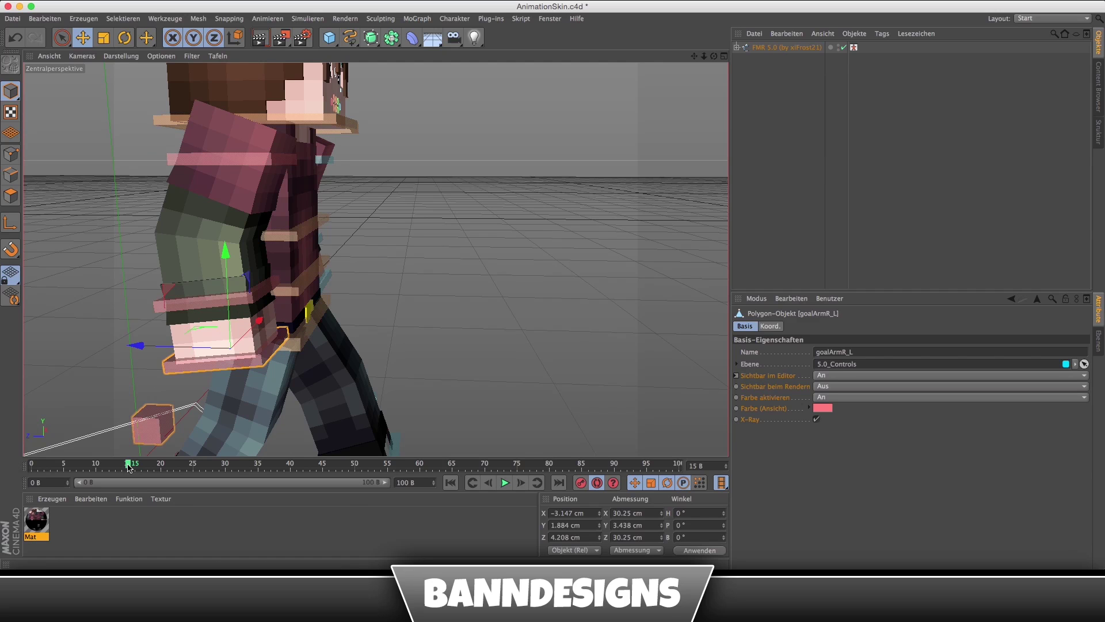
left_click_drag(128, 468, 31, 467)
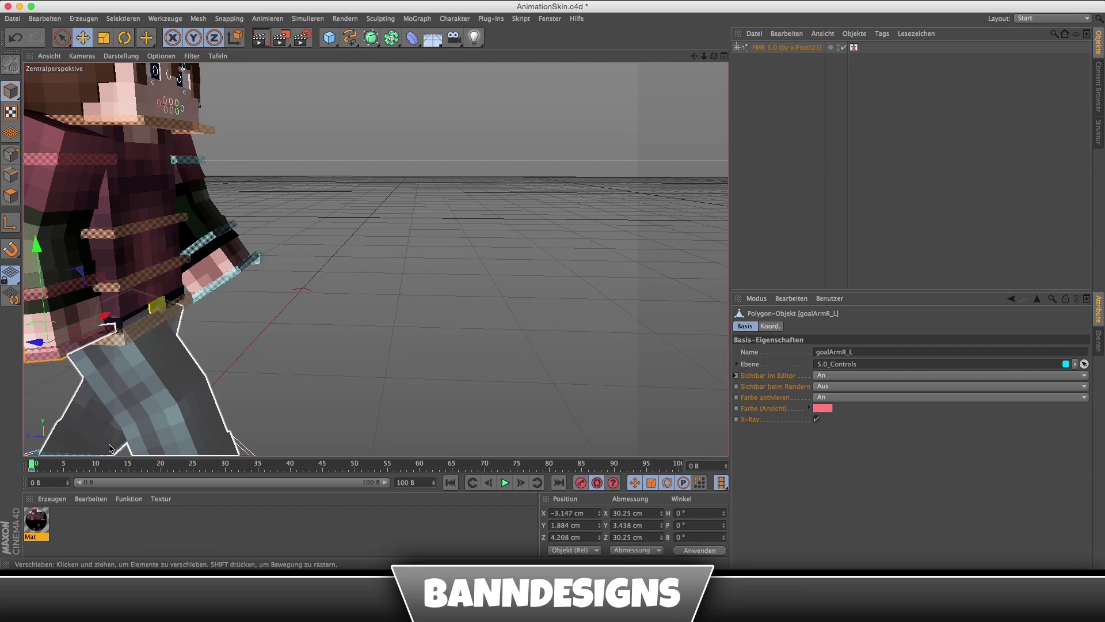
left_click(130, 465)
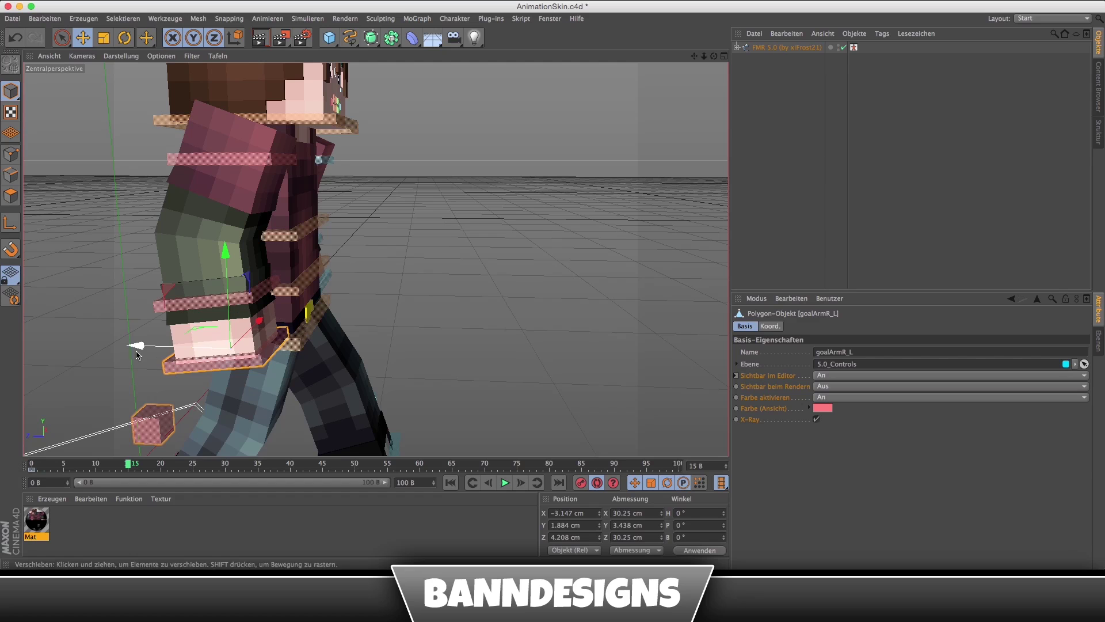
mouse_move(138, 349)
left_mouse_down()
mouse_move(298, 251)
mouse_move(202, 339)
mouse_move(183, 481)
mouse_move(225, 474)
left_mouse_up()
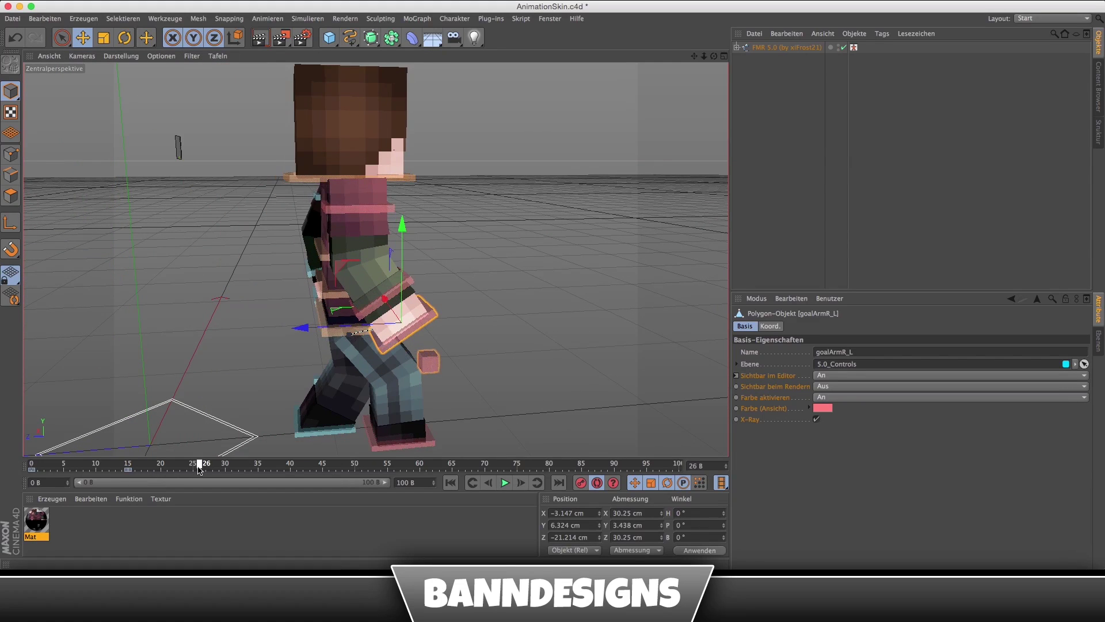
Reposition goalArmR_L at frame 30, then raise it at frame 45.
left_click_drag(342, 335, 309, 329)
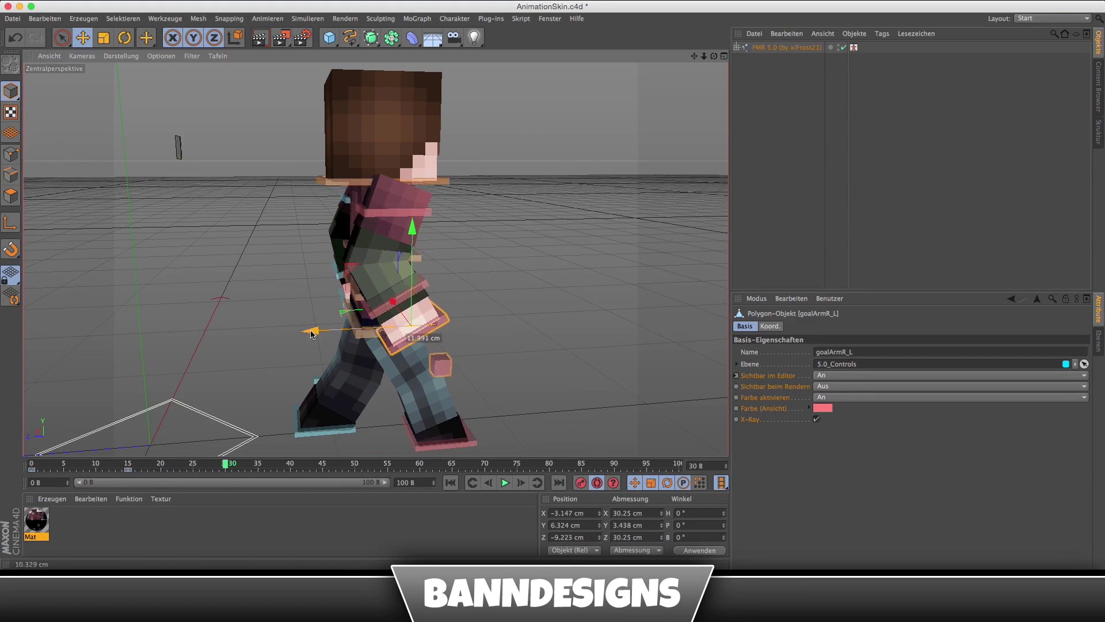
mouse_move(398, 207)
left_mouse_down()
mouse_move(396, 244)
mouse_move(221, 350)
left_mouse_up()
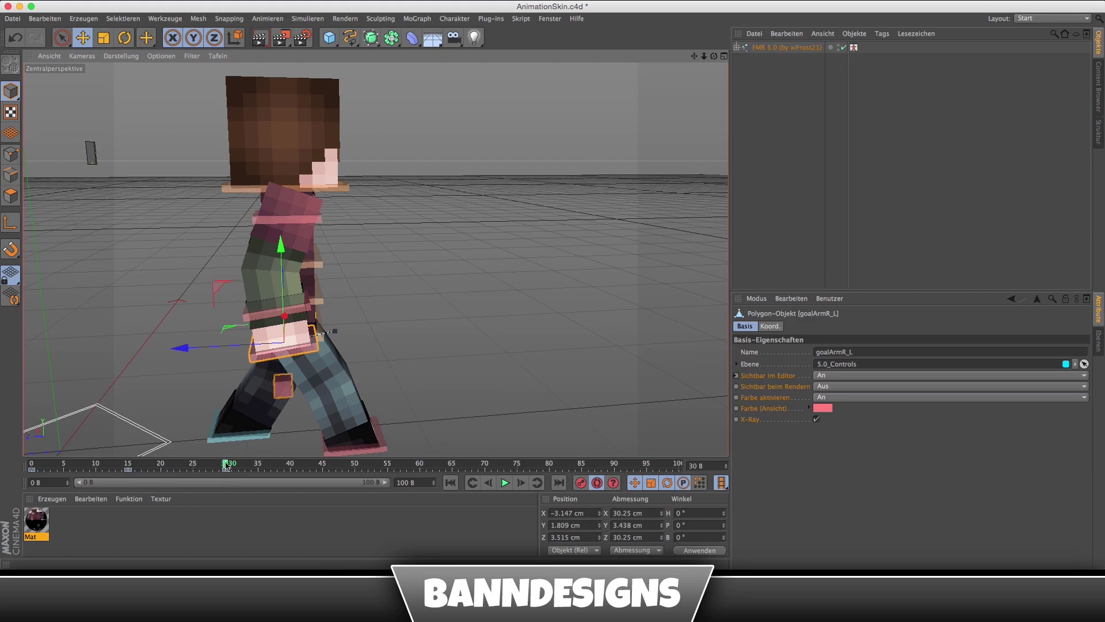
left_click_drag(226, 465, 322, 467)
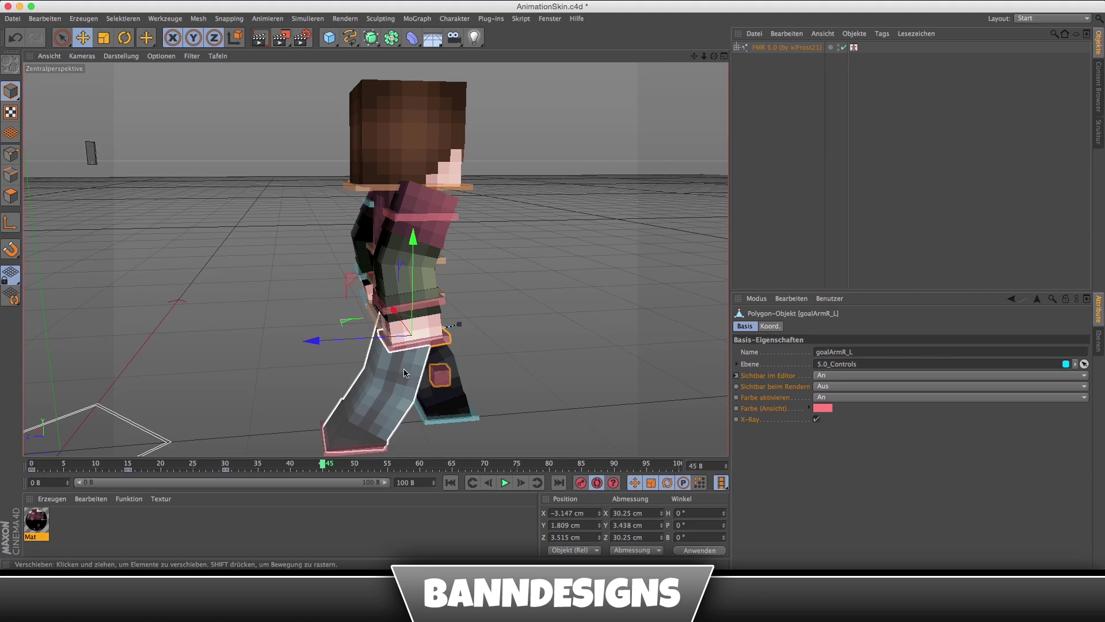
mouse_move(375, 259)
left_mouse_down("alt")
mouse_move(169, 377)
mouse_move(207, 373)
left_mouse_up("alt")
left_click_drag(290, 270, 292, 269)
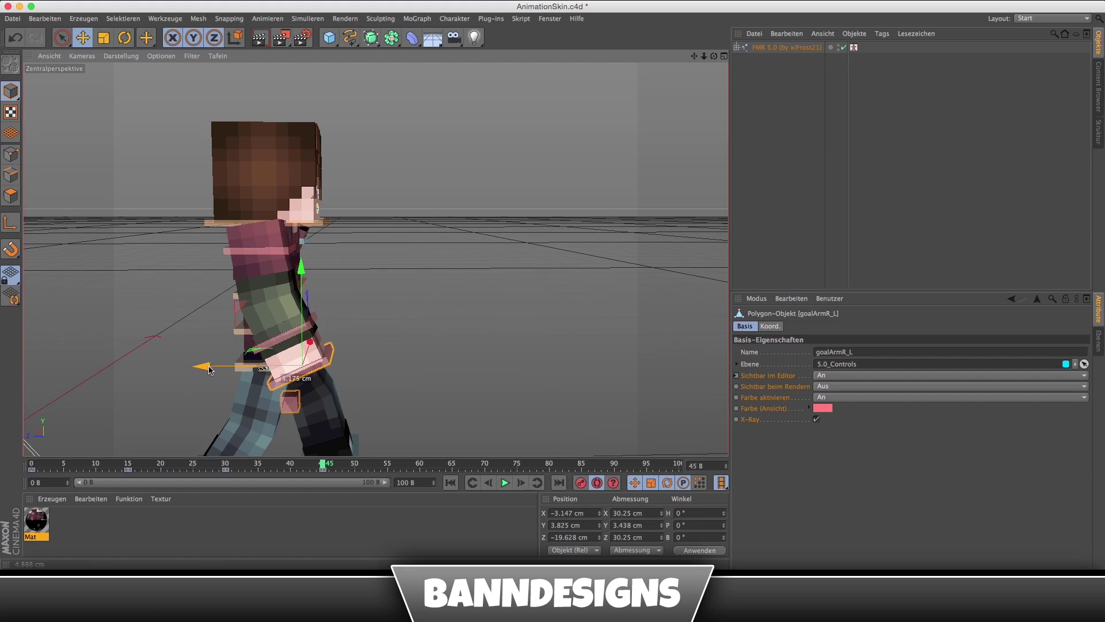
left_click_drag(210, 370, 210, 370)
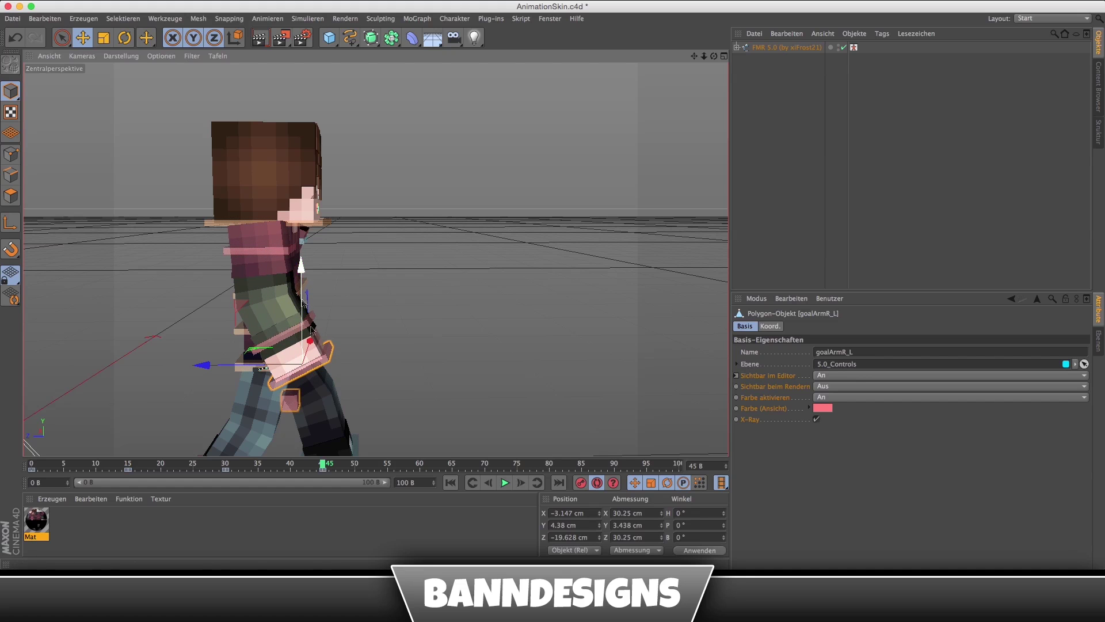
mouse_move(326, 463)
left_mouse_down()
mouse_move(131, 455)
mouse_move(130, 465)
mouse_move(111, 332)
mouse_move(270, 331)
mouse_move(257, 333)
mouse_move(291, 320)
mouse_move(179, 439)
left_mouse_up()
Undo the last change and pull goalArmL_L about 22 cm back and up at frame 30.
key("ctrl+z")
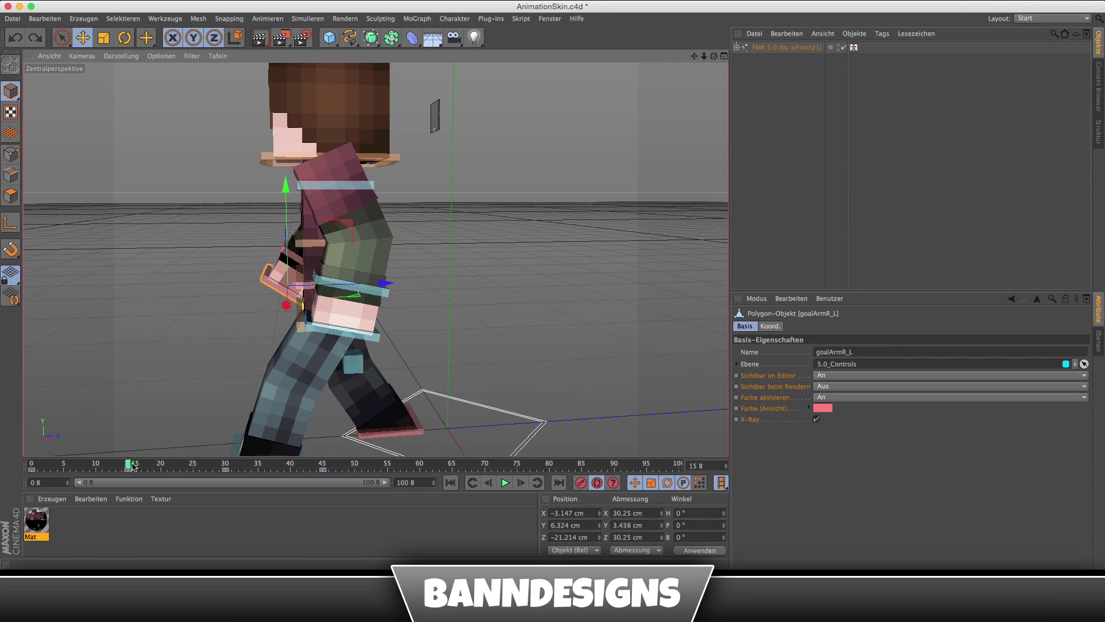
left_click(353, 362)
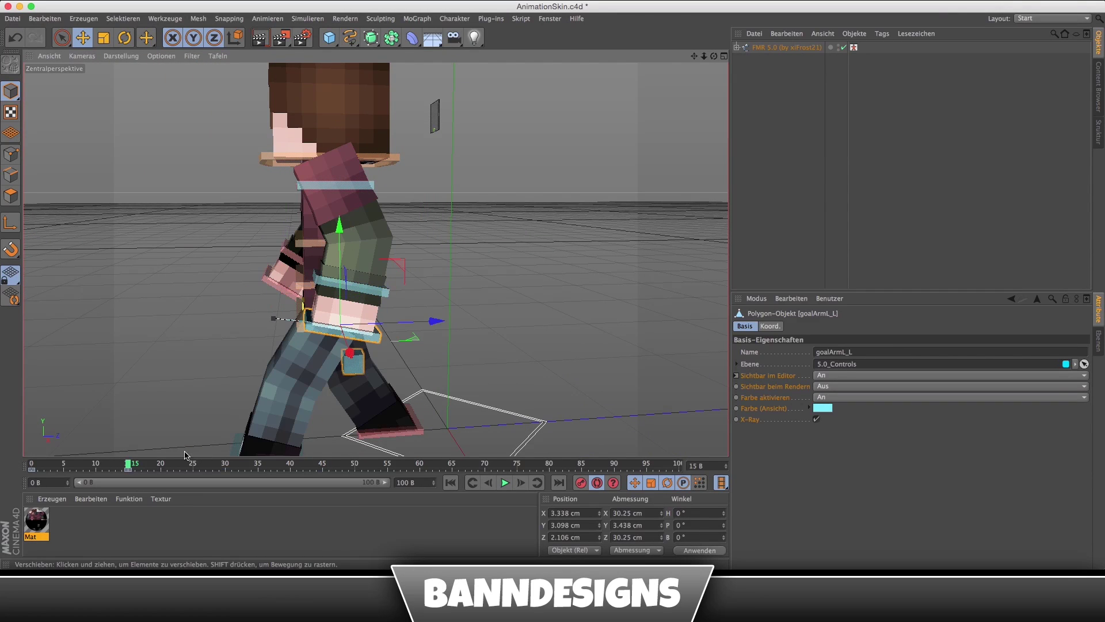
left_click_drag(128, 469, 226, 469)
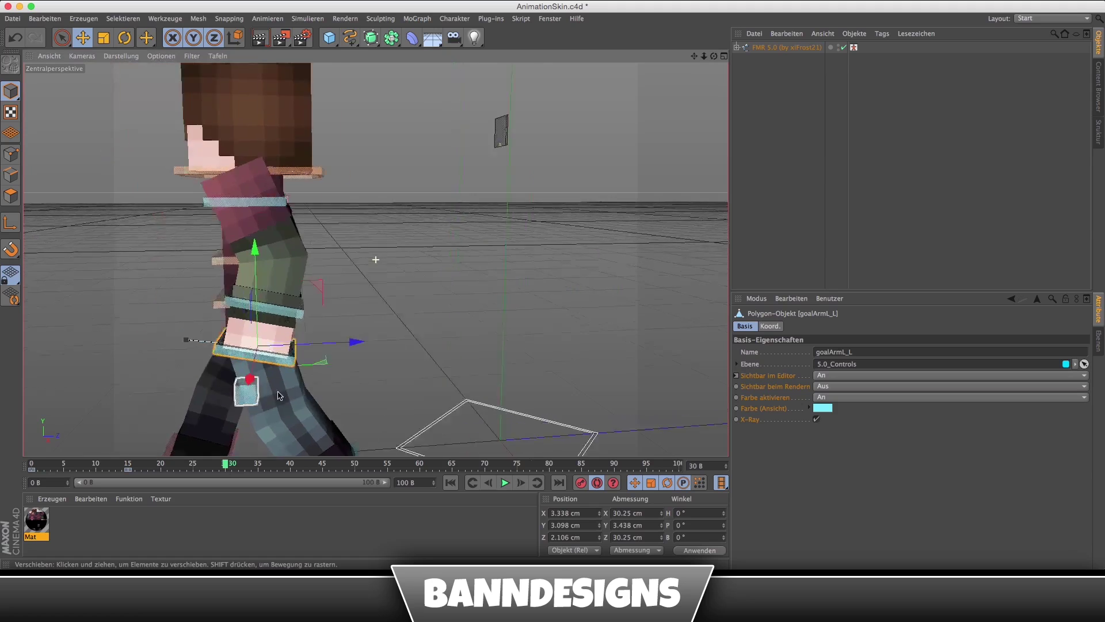
middle_click_drag(374, 253, 437, 347, "alt")
left_click_drag(439, 337, 401, 344)
left_click_drag(310, 246, 315, 242)
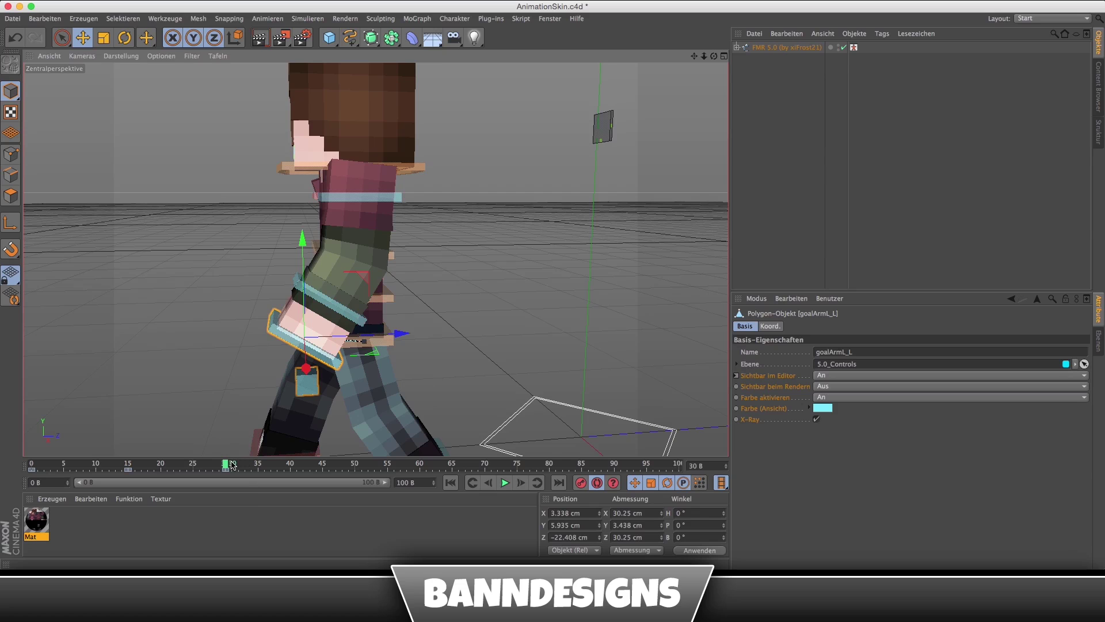
Swing goalArmL_L forward and slightly down at frame 45.
left_click_drag(232, 465, 322, 465)
middle_click_drag(164, 378, 187, 362, "alt")
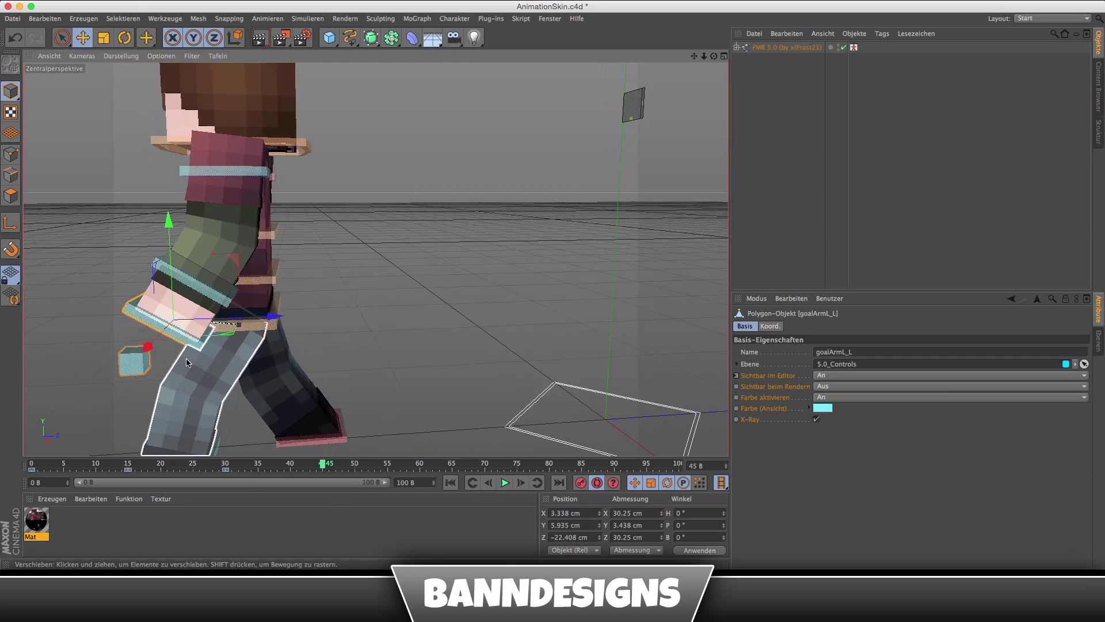
left_click_drag(271, 316, 361, 315)
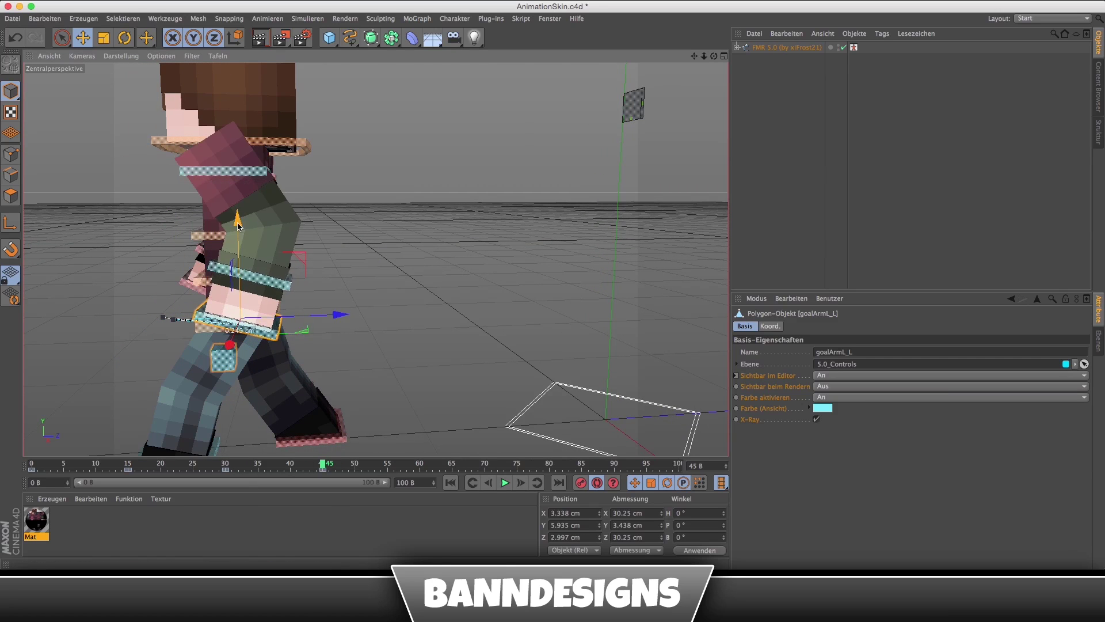
left_click_drag(239, 226, 239, 233)
middle_click_drag(240, 233, 297, 233, "alt")
left_click_drag(398, 323, 324, 411)
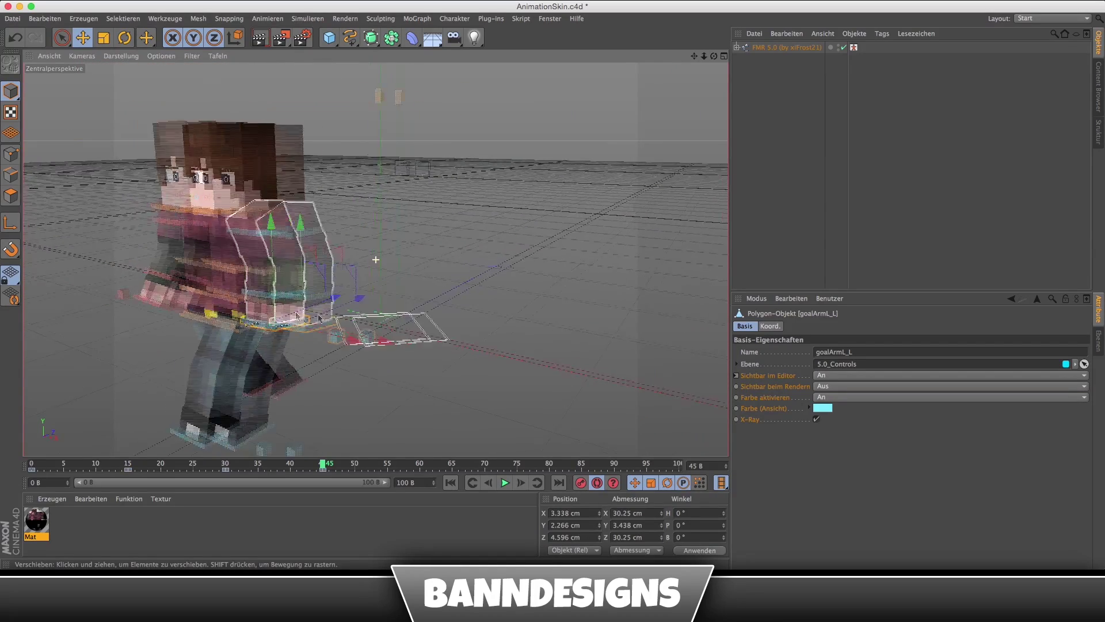
Play the walk from frame 0 to review both arms swinging, then rewind.
left_click_drag(329, 467, 32, 468)
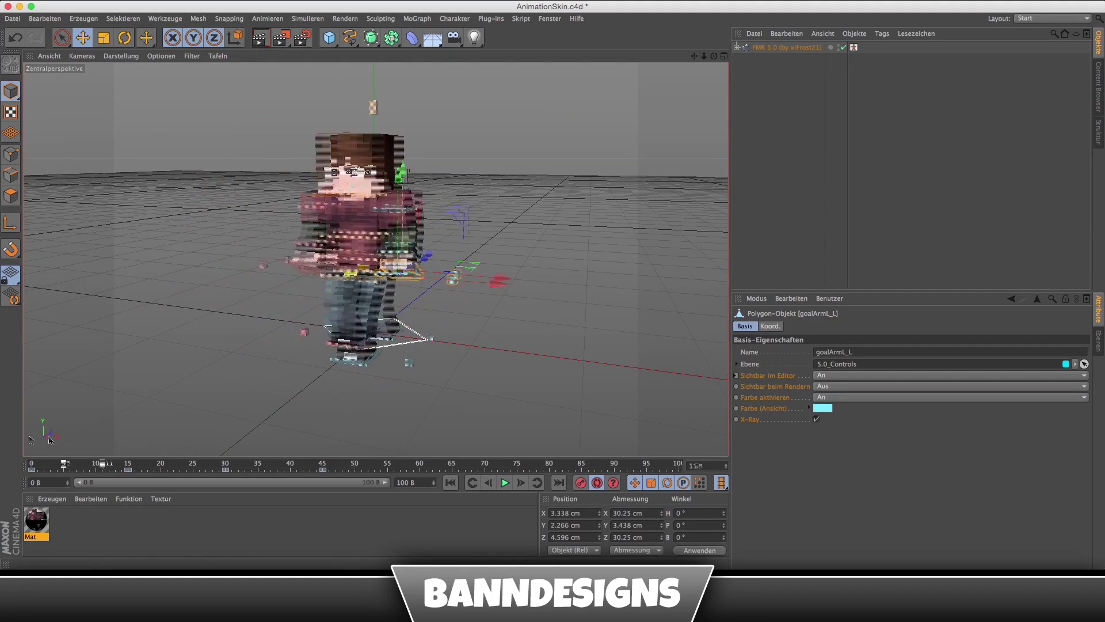
scroll(320, 264, "down", 5)
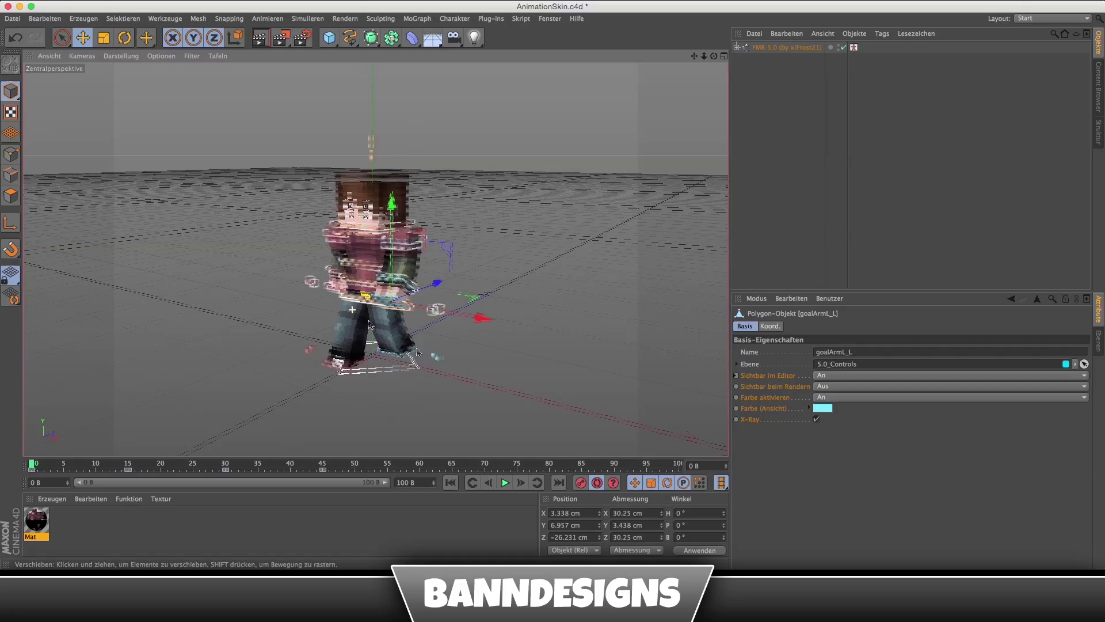
left_click(504, 483)
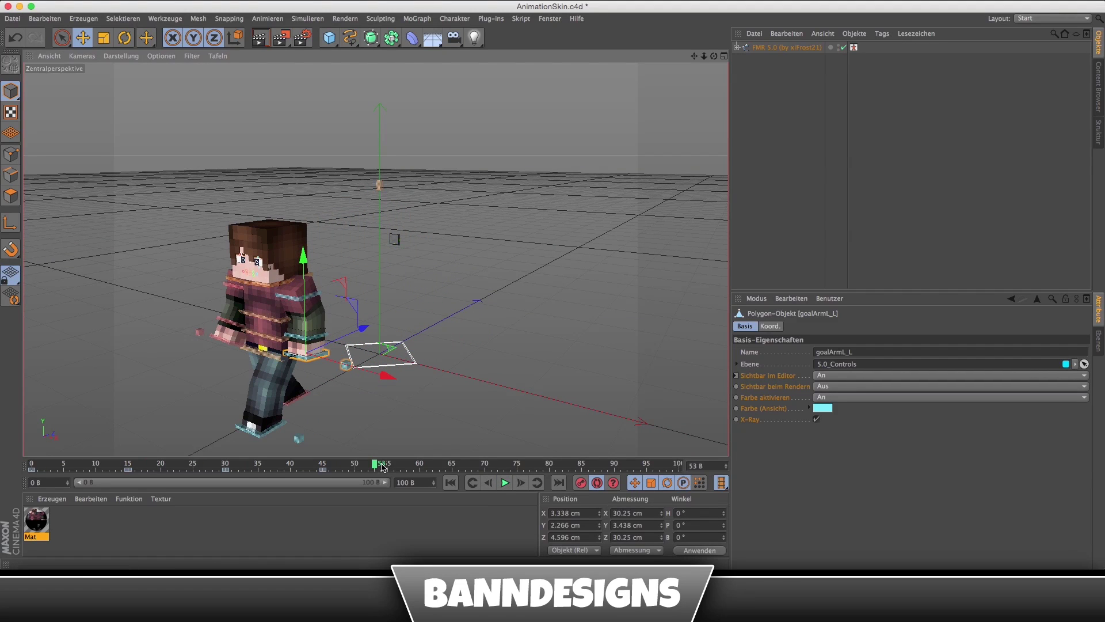
left_click_drag(382, 466, 2, 472)
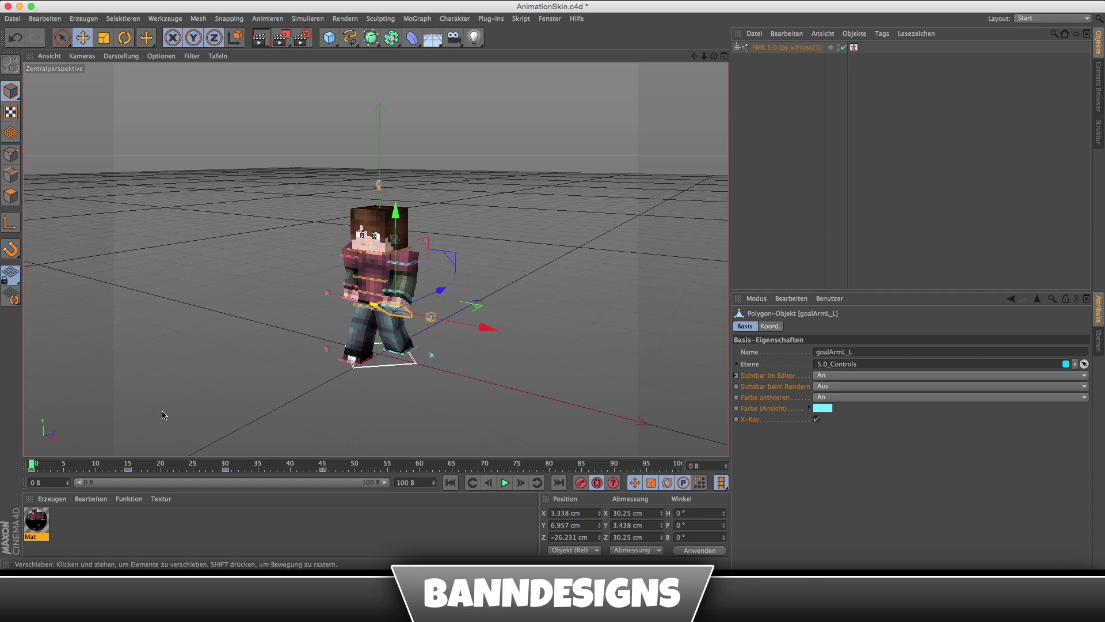
scroll(391, 313, "up", 3)
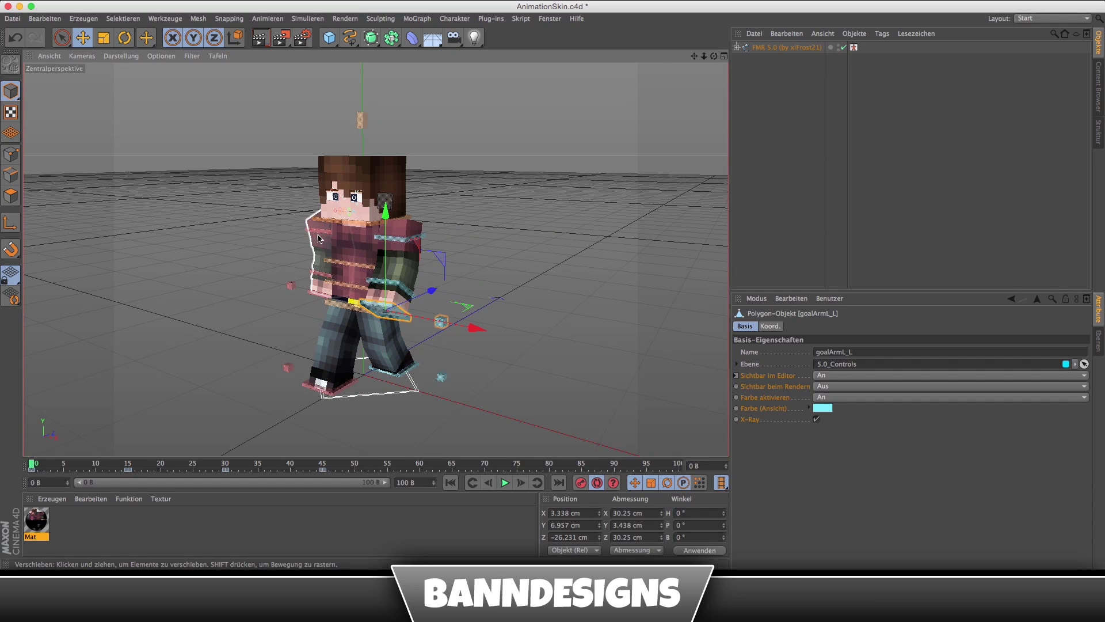
Zoom in on the character and lower the left arm goal at frame 8.
scroll(323, 237, "up", 2)
left_click_drag(407, 287, 346, 291, "alt")
scroll(346, 290, "up", 2)
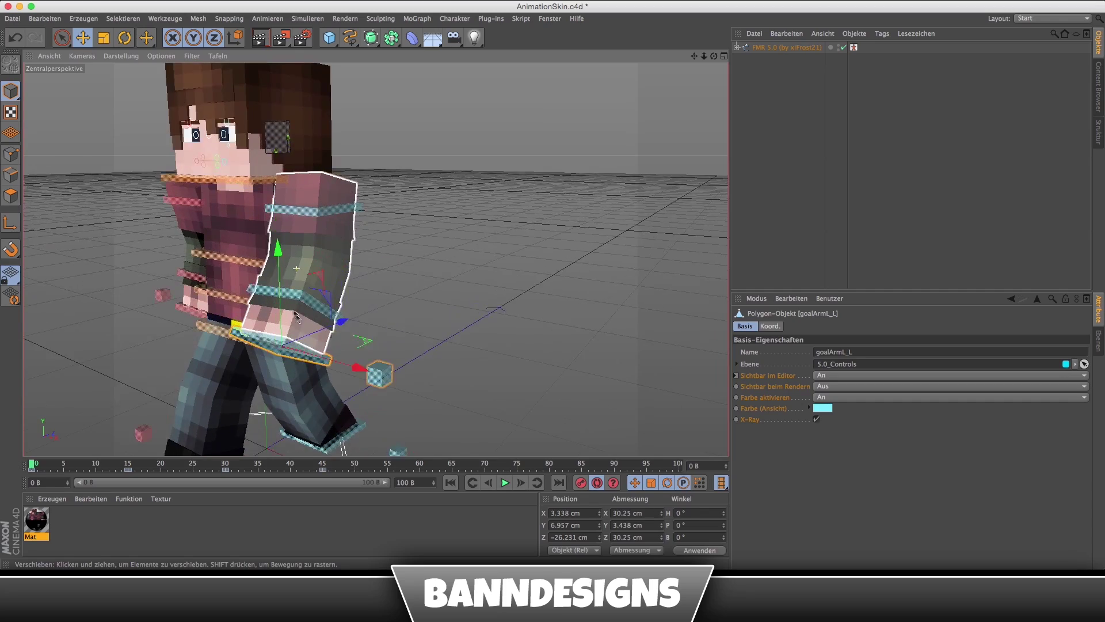
scroll(326, 294, "up", 2)
scroll(326, 295, "up", 2)
scroll(334, 295, "up", 2)
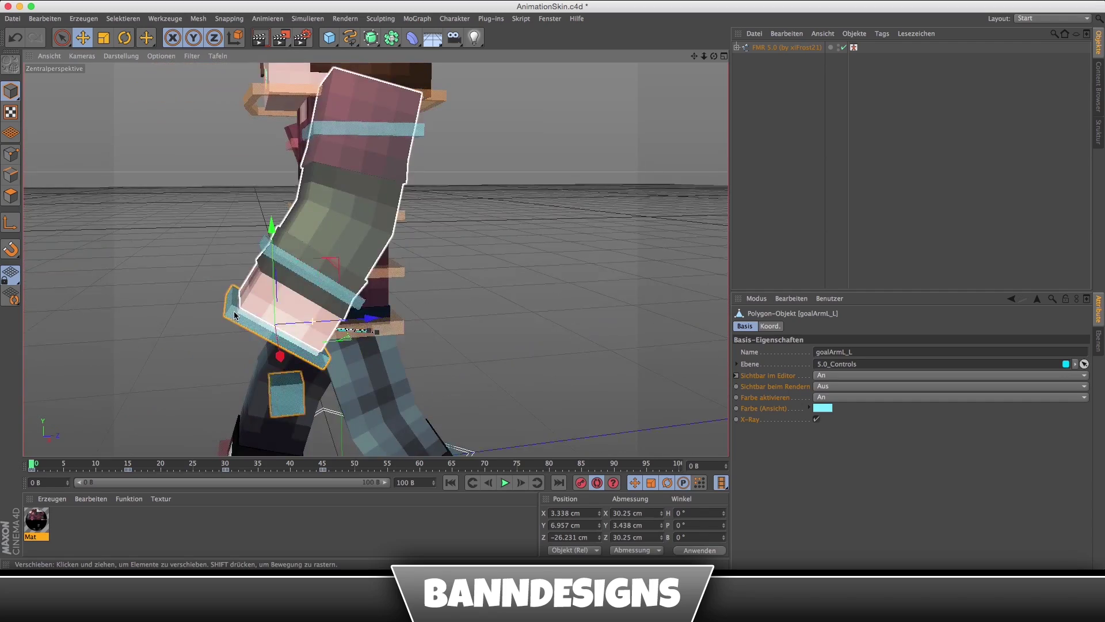
scroll(357, 296, "up", 2)
scroll(391, 296, "up", 2)
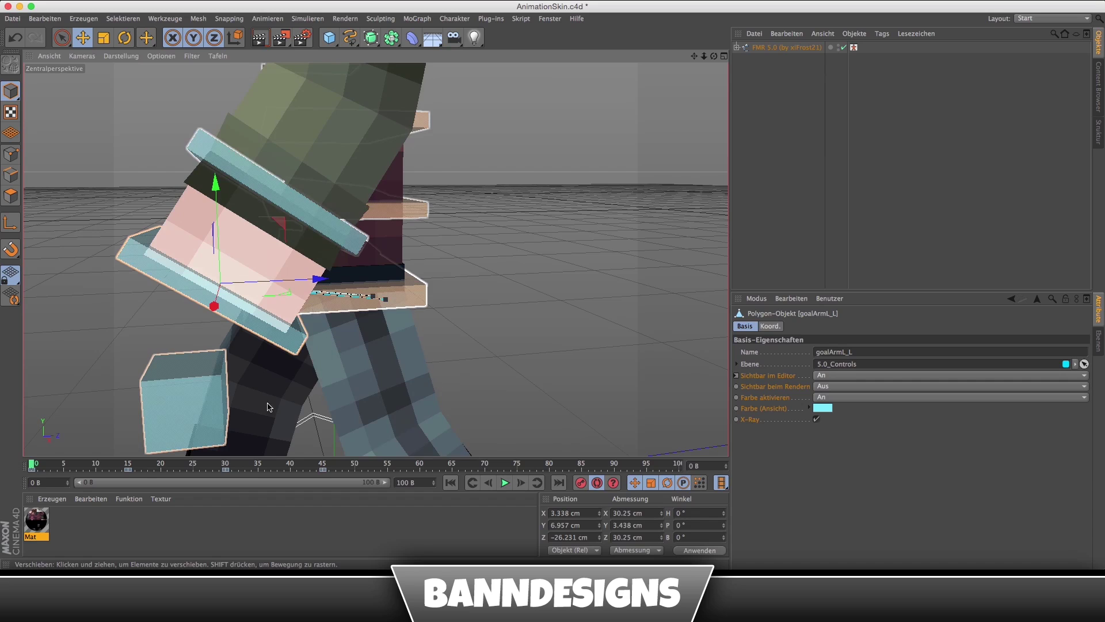
left_click(84, 467)
scroll(248, 306, "up", 2)
scroll(260, 314, "up", 1)
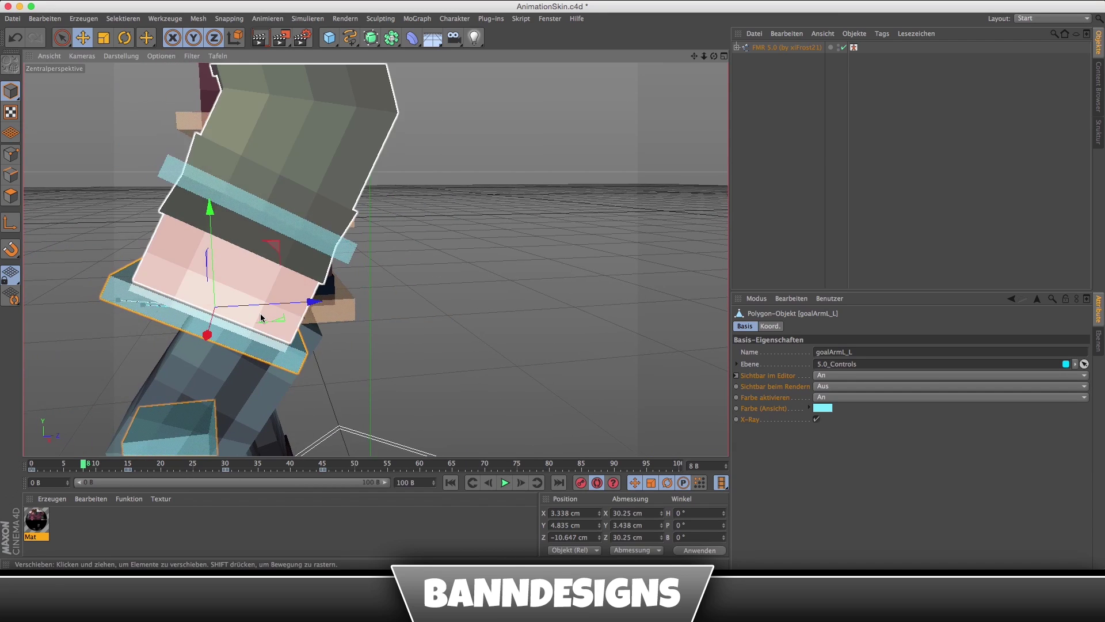
scroll(260, 316, "down", 1)
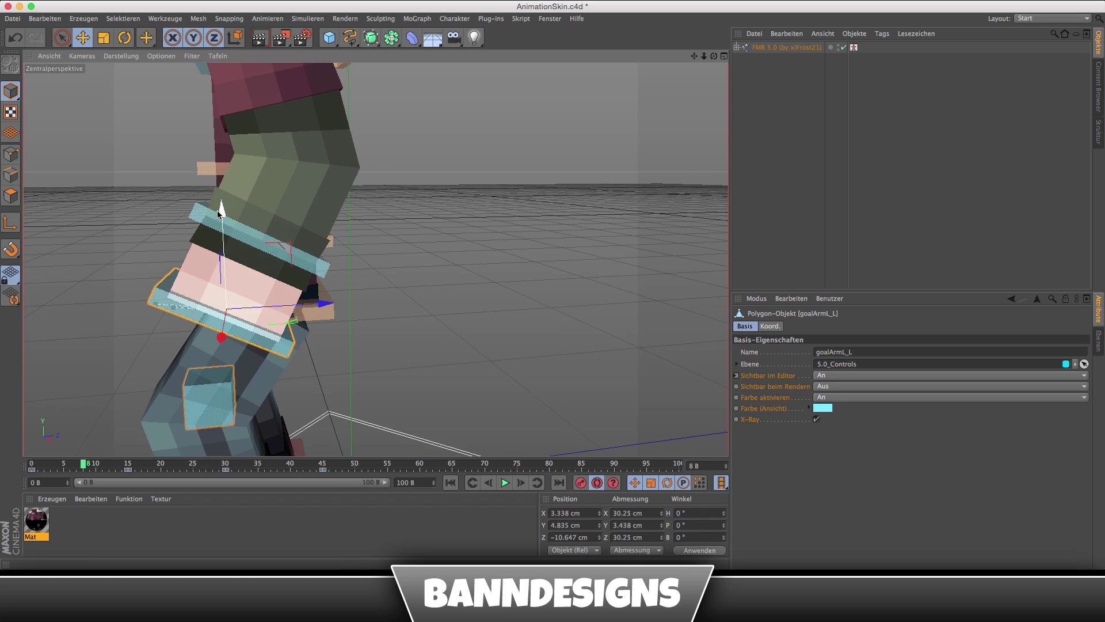
left_click_drag(224, 215, 225, 224)
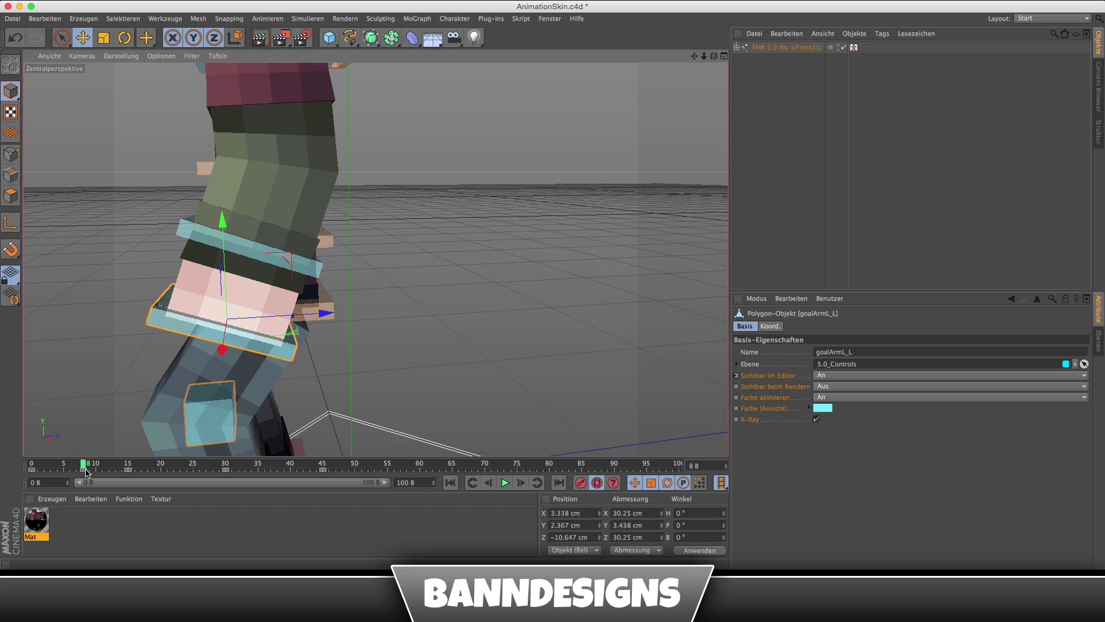
Check the arm at frame 23, then lower goalArmL_L to about 2 cm at frame 38.
left_click_drag(84, 467, 171, 472)
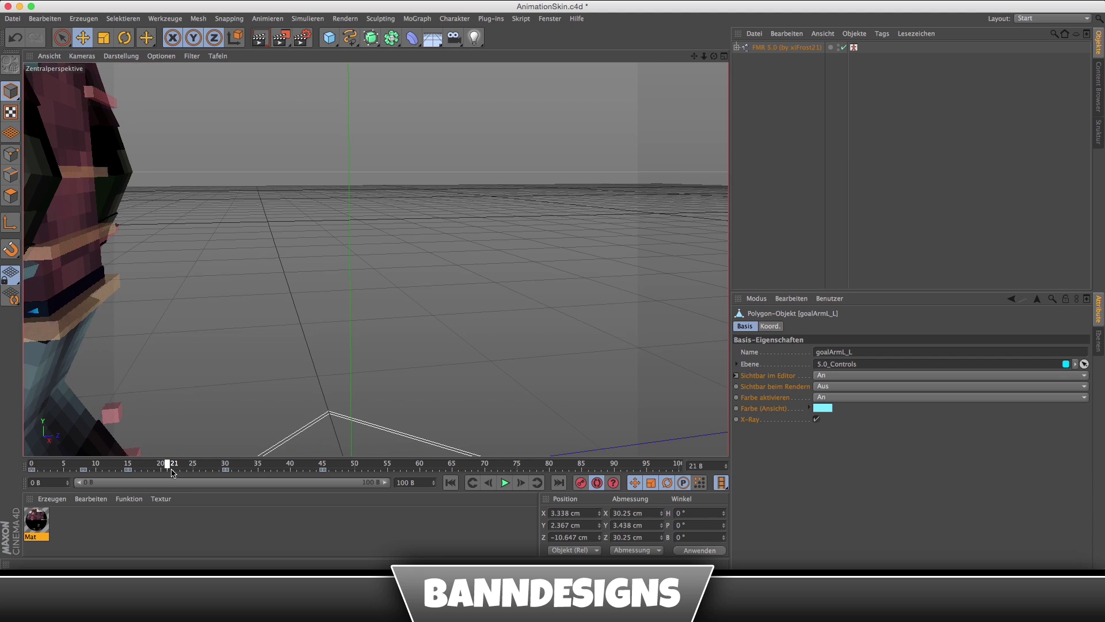
left_click_drag(177, 472, 182, 473)
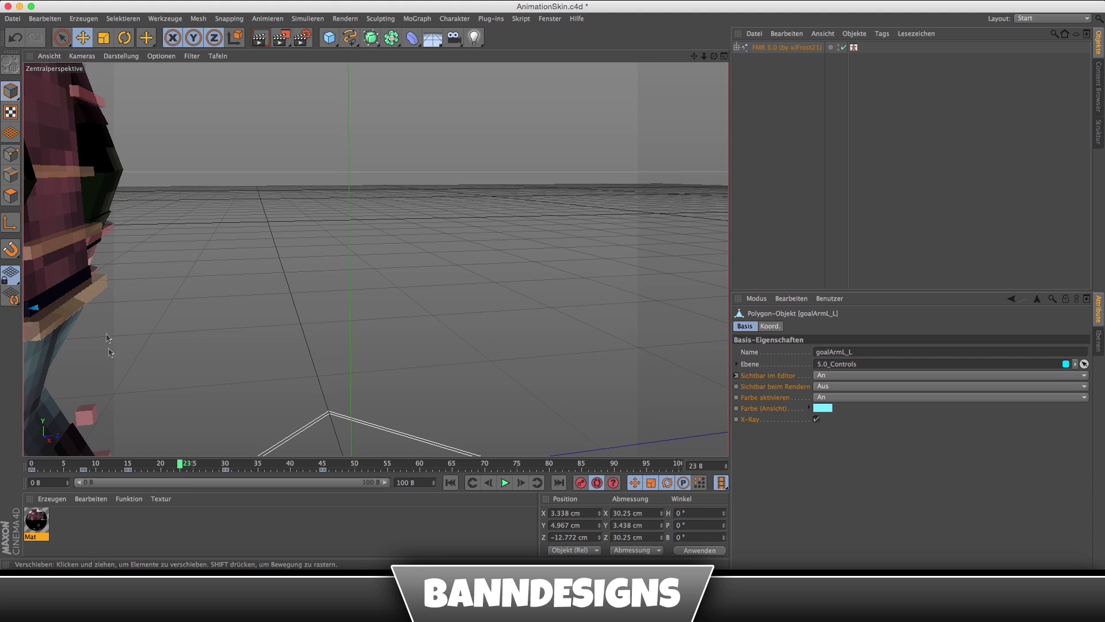
middle_click_drag(107, 338, 300, 302, "alt")
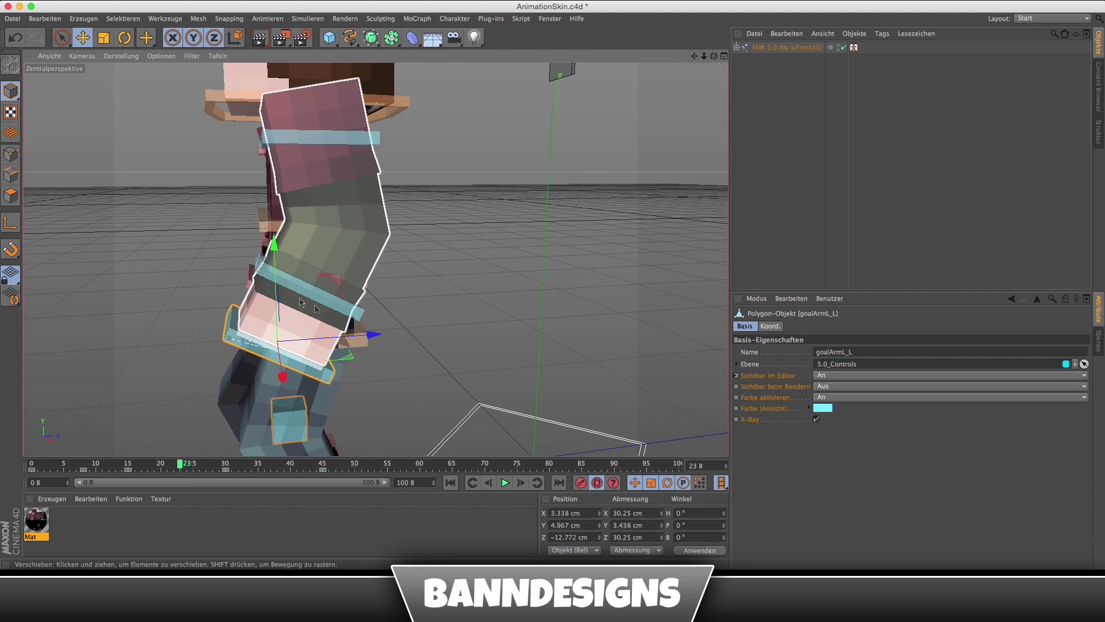
mouse_move(304, 328)
left_mouse_down("alt")
mouse_move(279, 249)
mouse_move(278, 258)
left_mouse_up("alt")
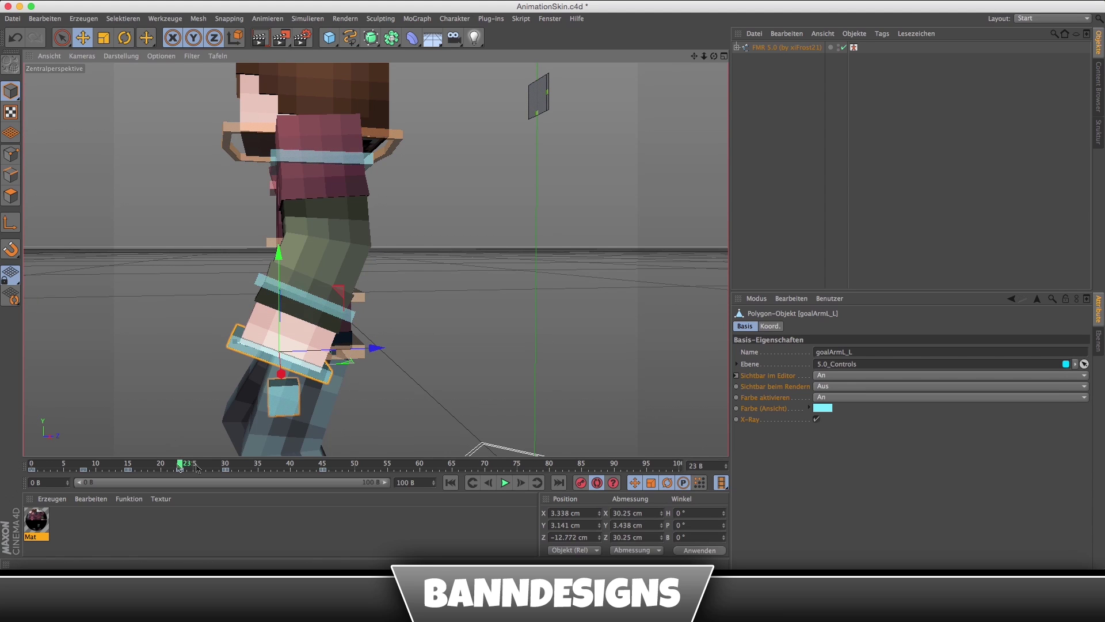
left_click(278, 466)
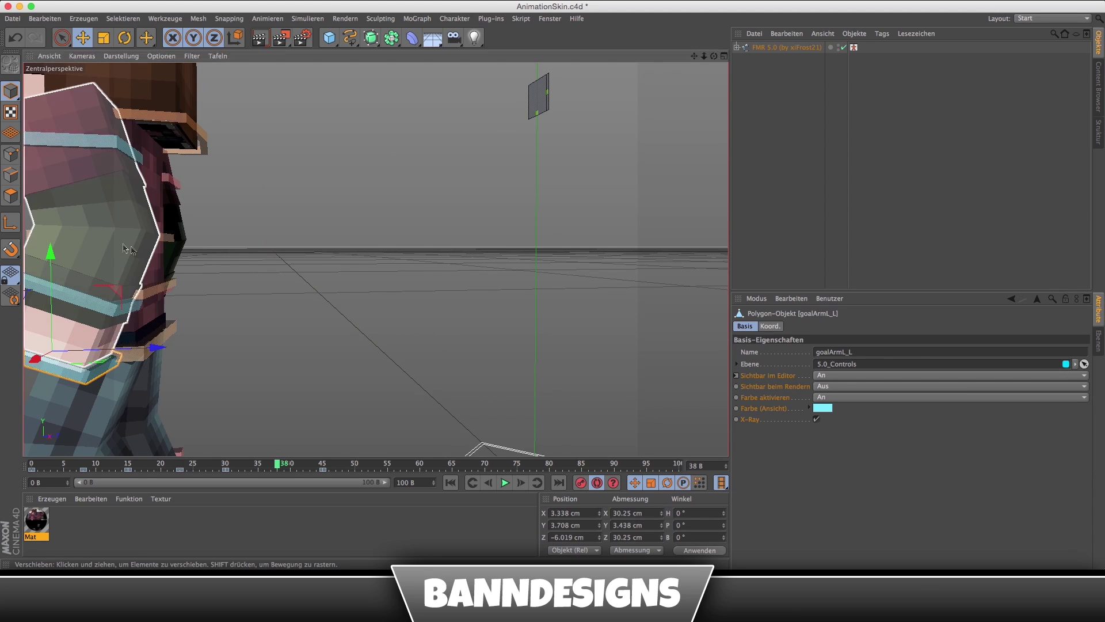
middle_click_drag(172, 242, 325, 243, "alt")
left_click_drag(241, 256, 345, 259)
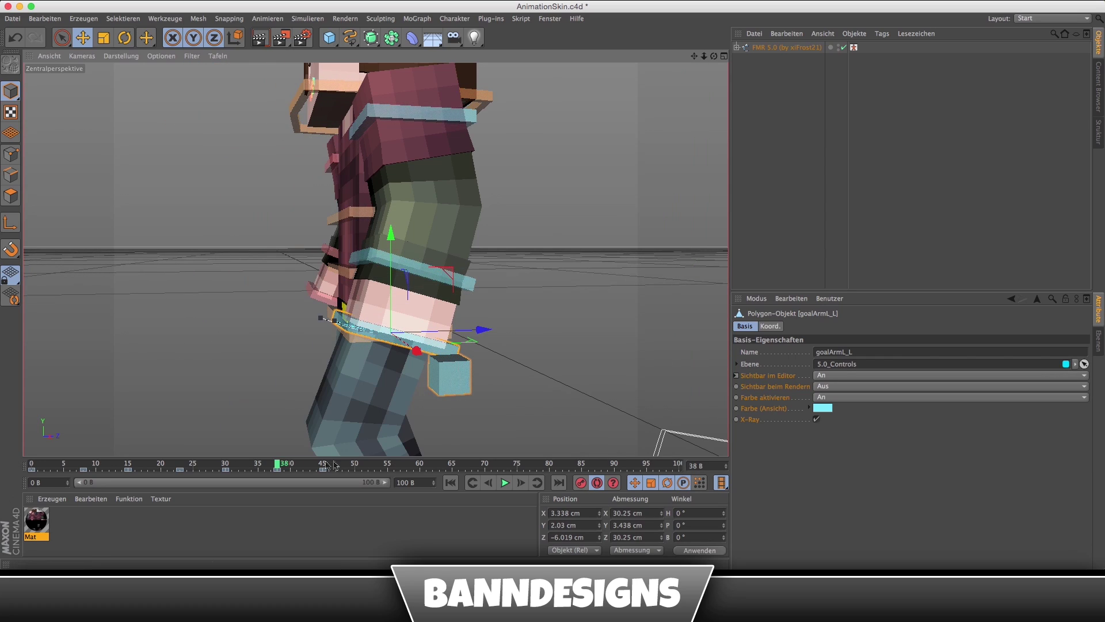
mouse_move(290, 448)
left_mouse_down("alt")
mouse_move(322, 328)
mouse_move(484, 299)
left_mouse_up("alt")
left_click(317, 324)
Adjust goalArmR_L height at frames 8, 23 and 38 (about 1.7 cm), then rewind.
left_click(83, 465)
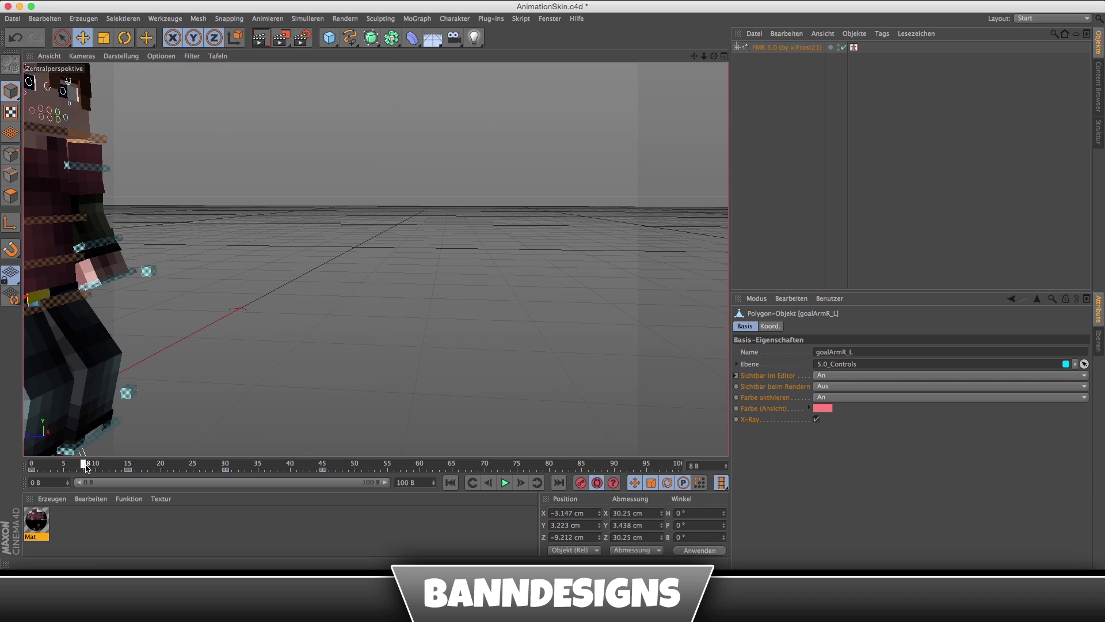
left_click_drag(236, 241, 236, 247)
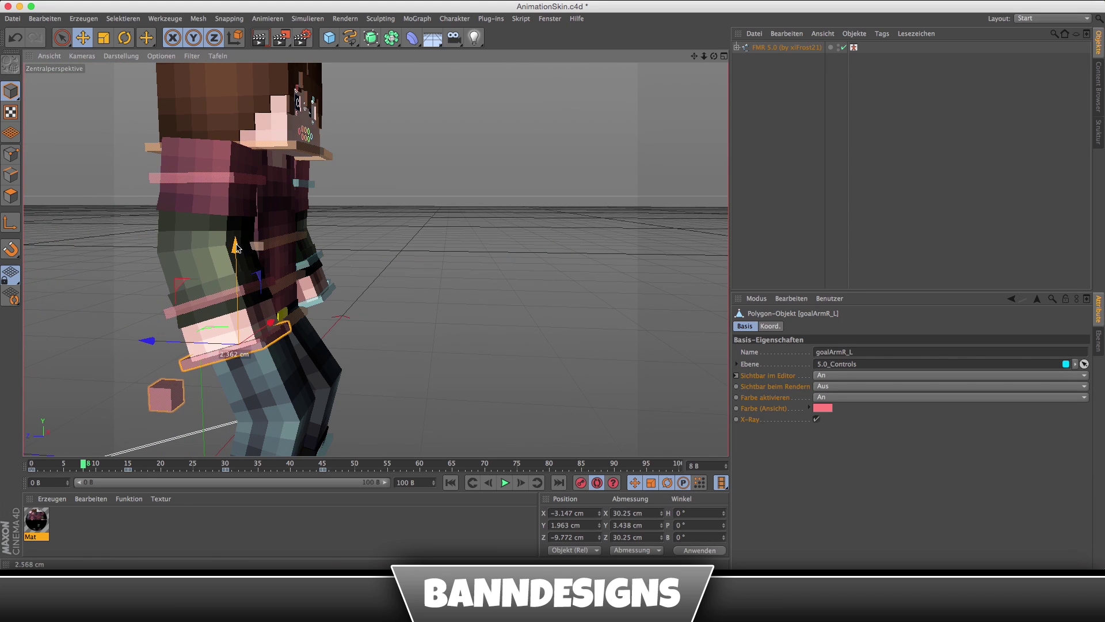
left_click(189, 465)
left_click(180, 466)
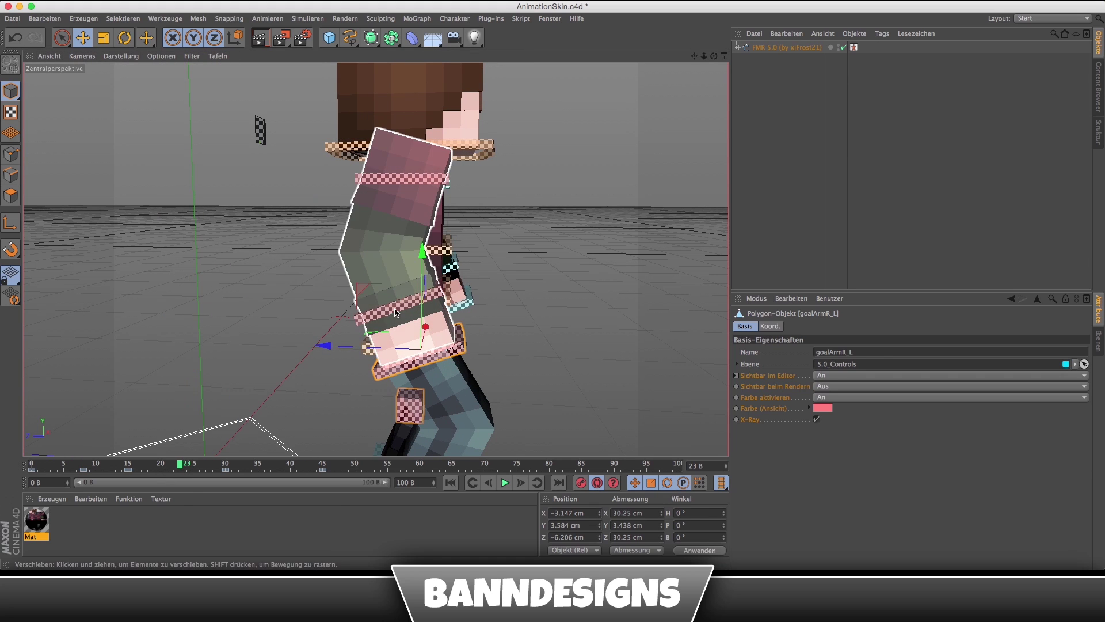
left_click_drag(425, 266, 423, 260)
left_click(276, 465)
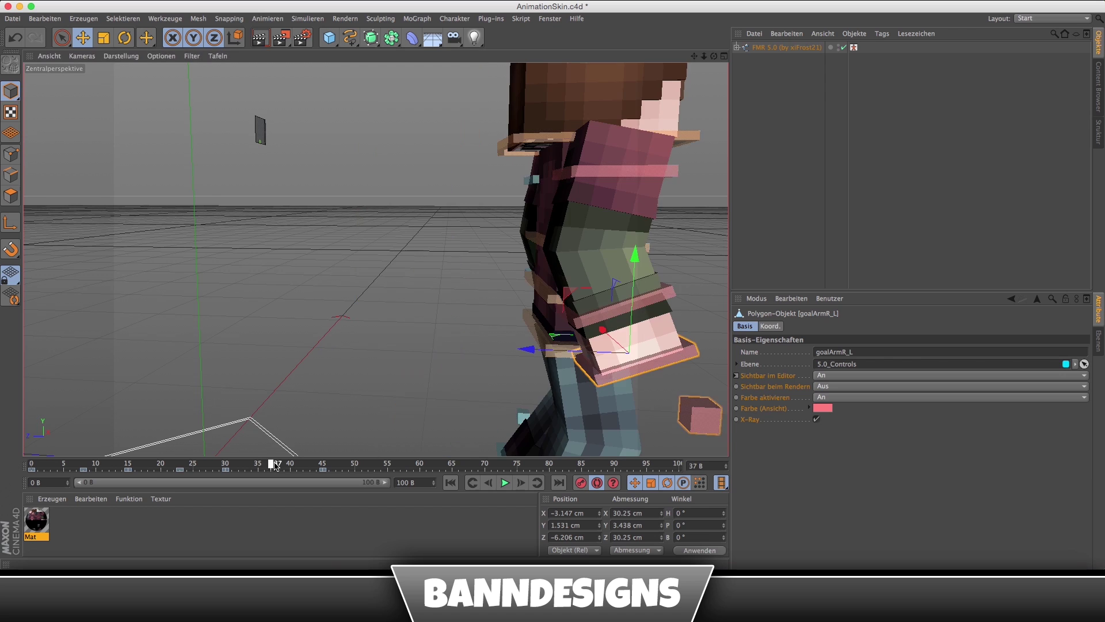
middle_click_drag(553, 259, 380, 258, "alt")
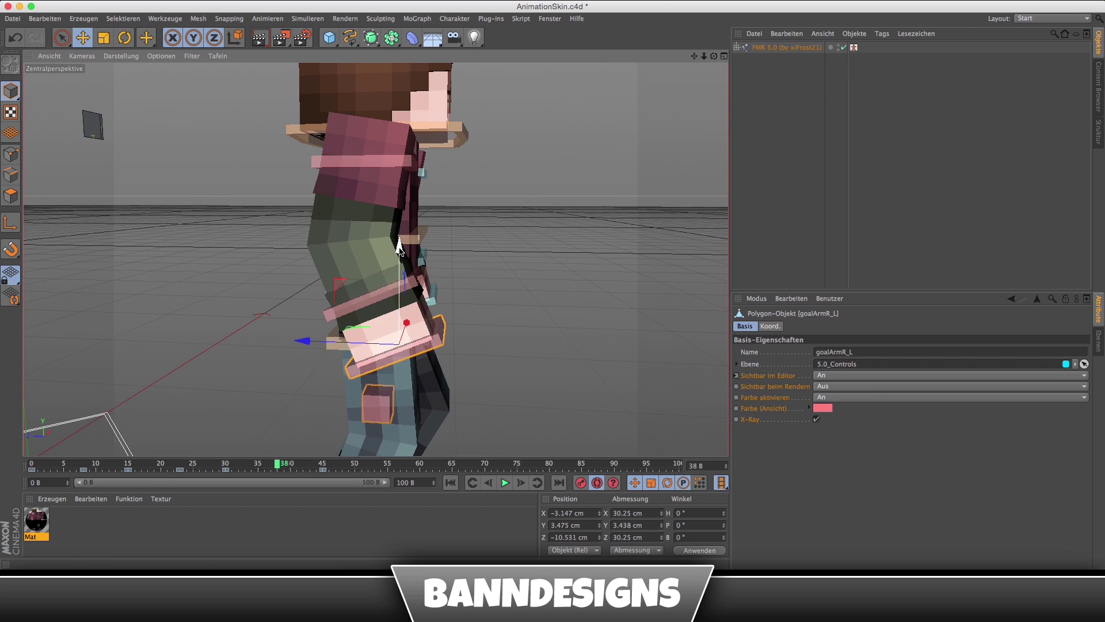
left_click_drag(400, 247, 399, 252)
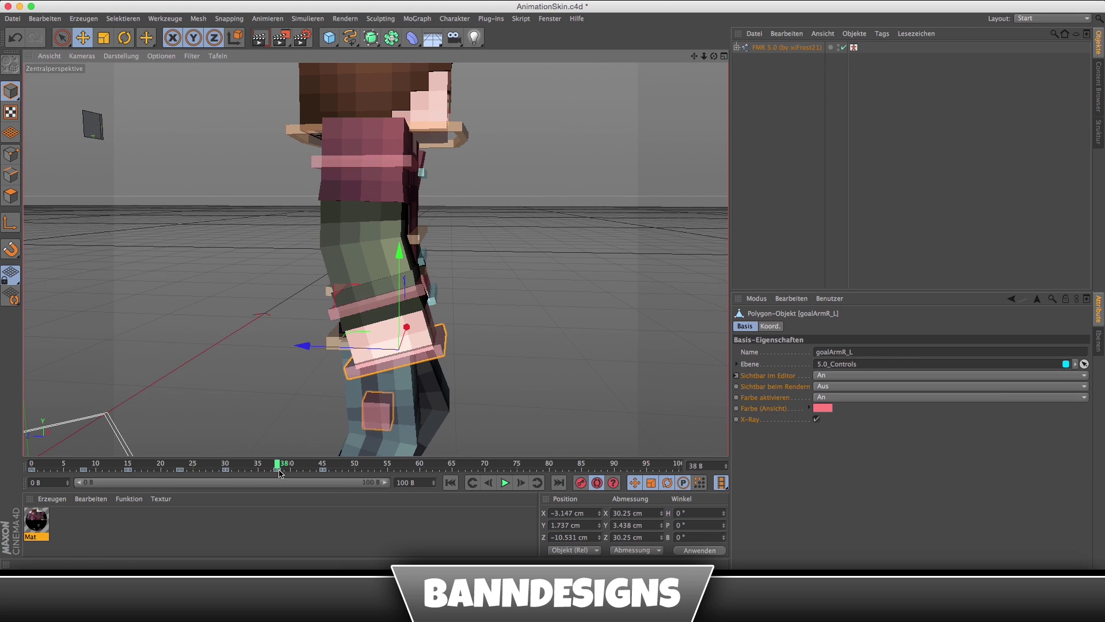
left_click_drag(278, 466, 71, 465)
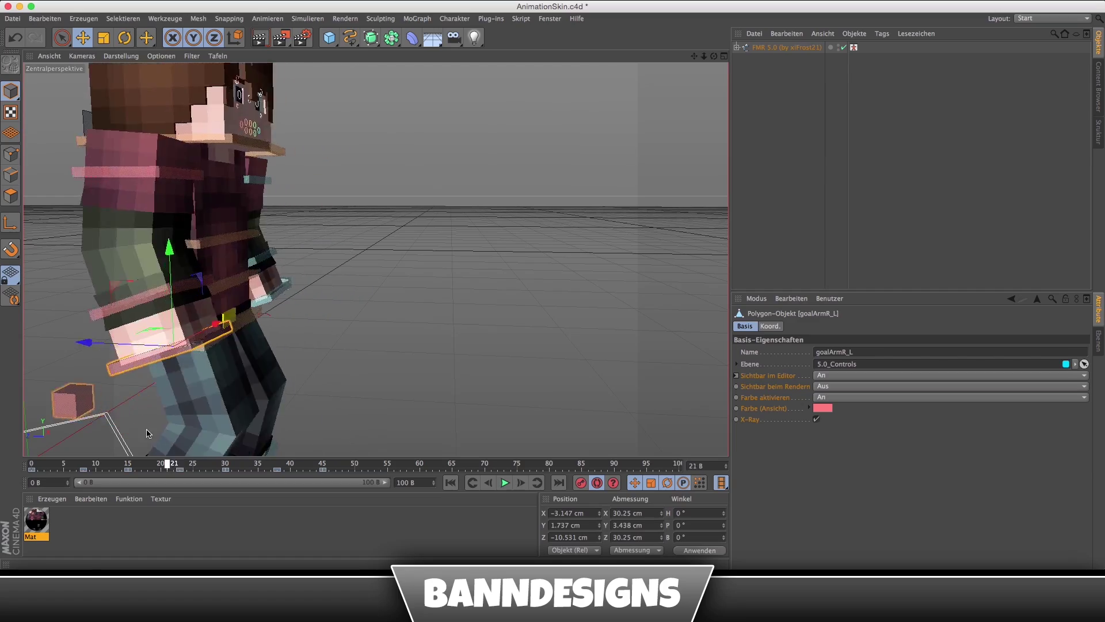
left_click(32, 465)
scroll(135, 365, "down", 5)
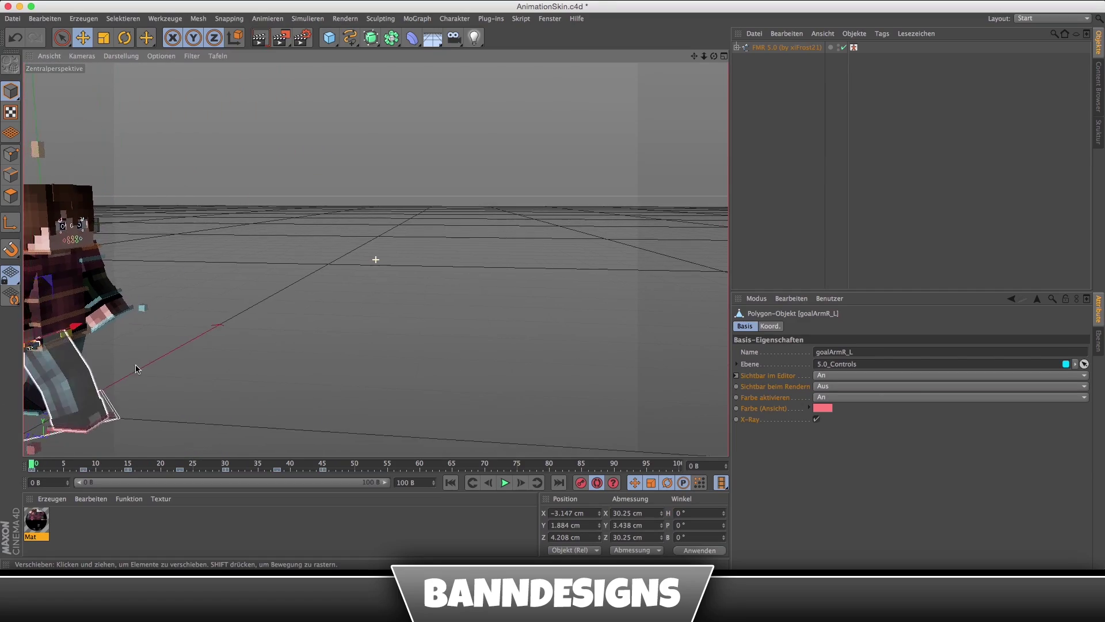
left_click_drag(240, 393, 450, 459, "alt")
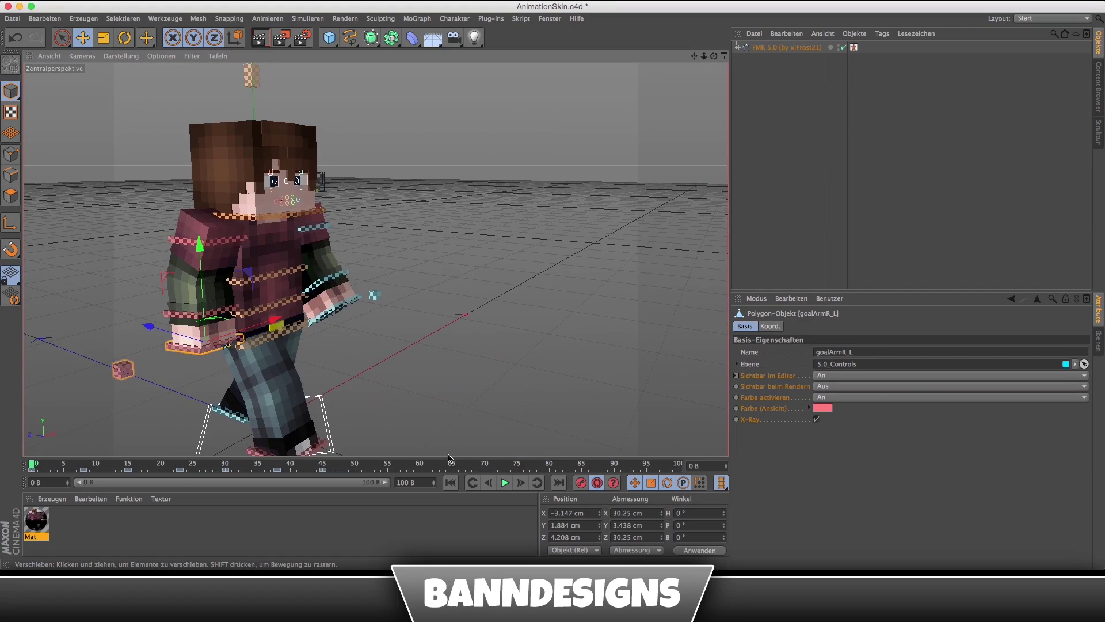
left_click(501, 487)
left_click_drag(208, 464, 32, 463)
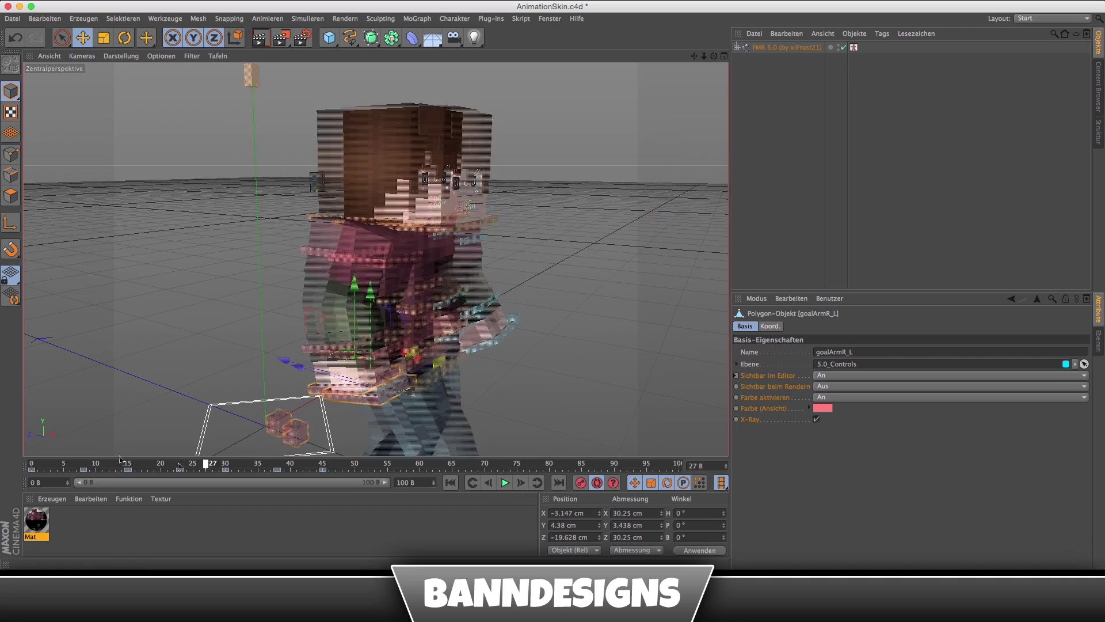
scroll(170, 304, "down", 5)
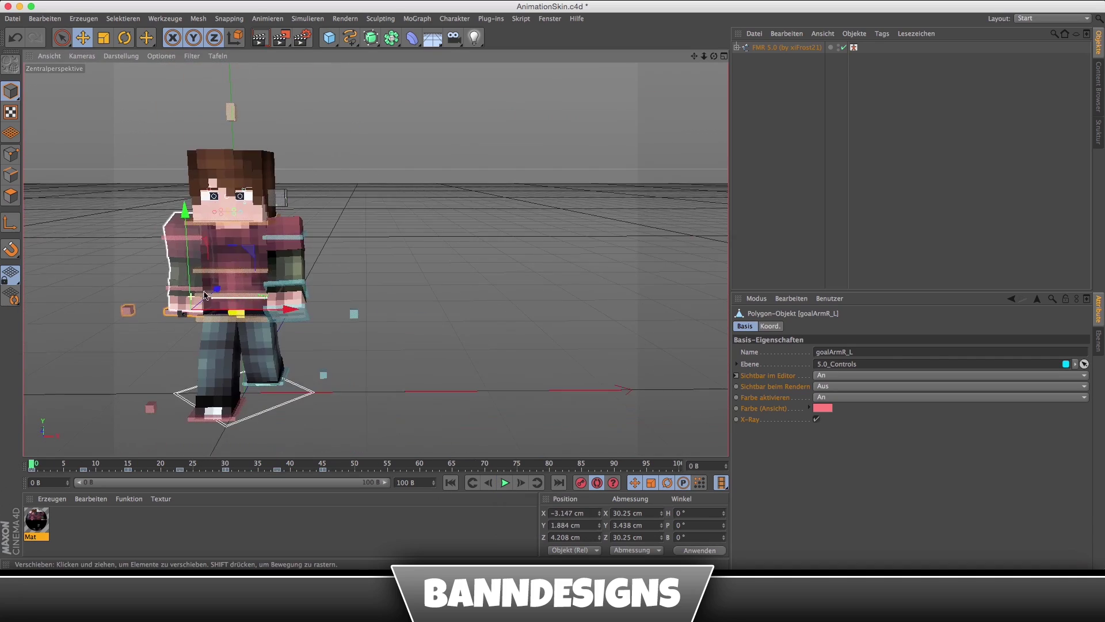
scroll(285, 281, "up", 2)
scroll(285, 281, "up", 2)
scroll(285, 281, "up", 2)
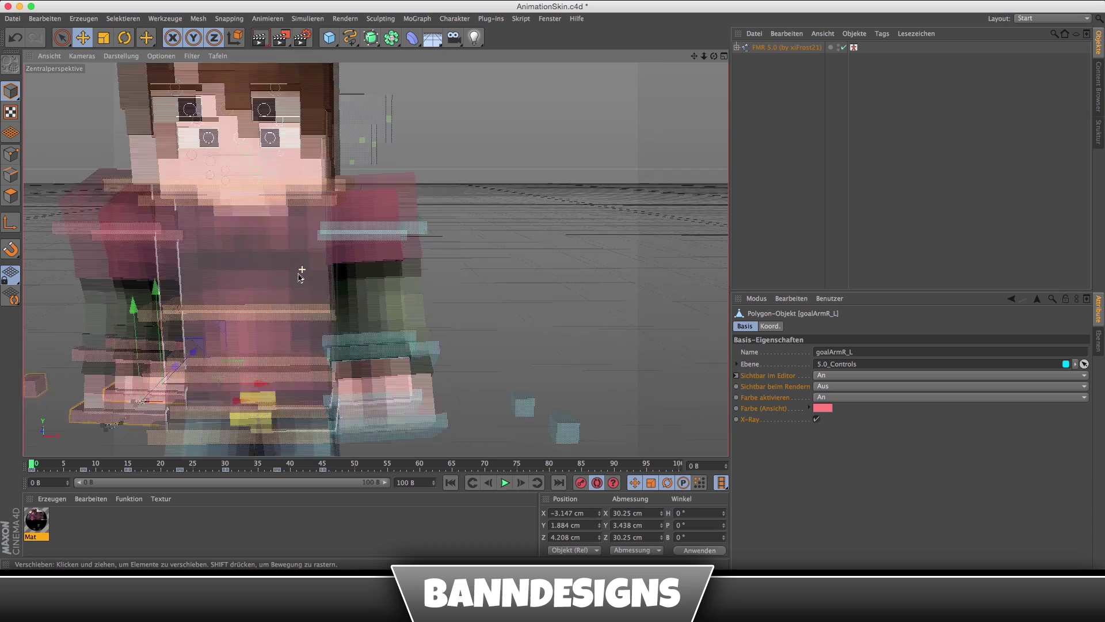
scroll(285, 281, "down", 1)
middle_click_drag(285, 281, 361, 300, "alt")
scroll(361, 300, "up", 1)
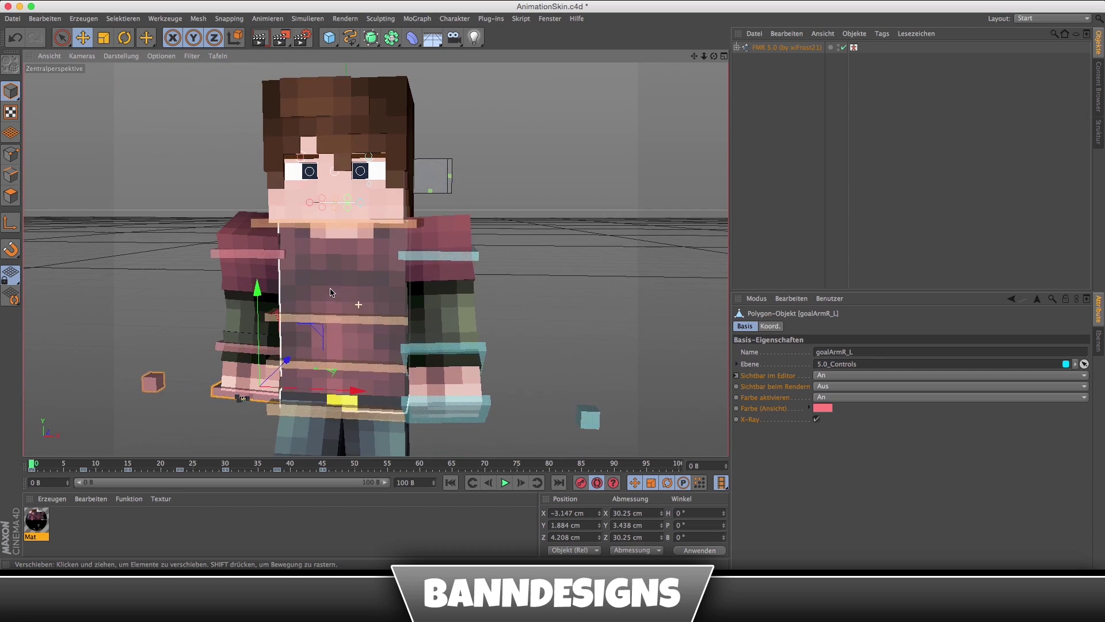
scroll(346, 288, "up", 2)
scroll(323, 287, "up", 2)
scroll(313, 264, "up", 2)
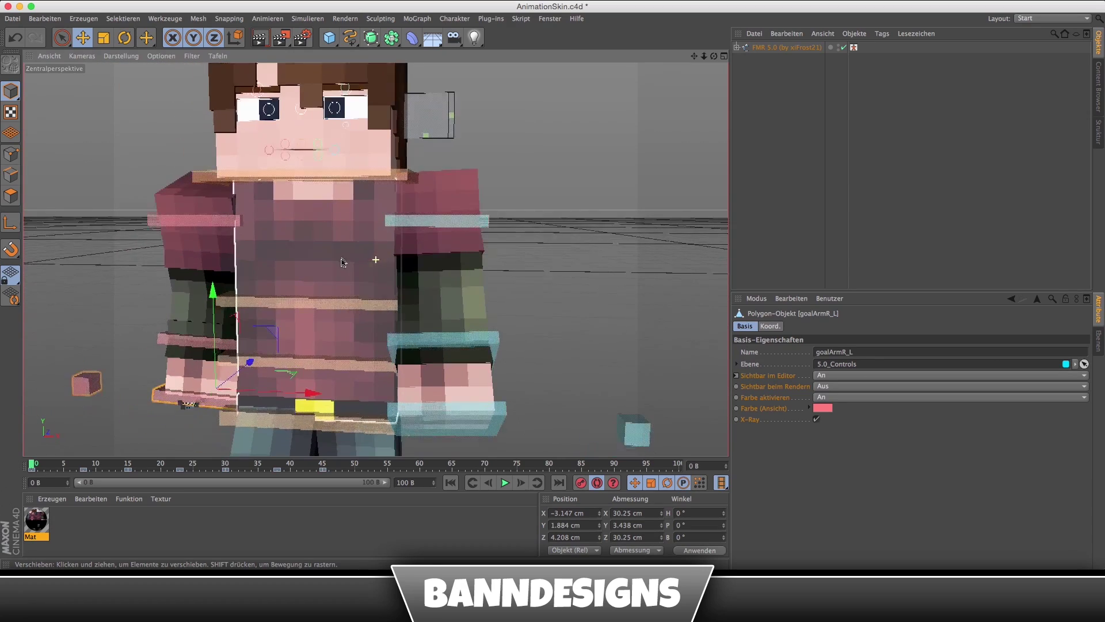
Select controlBack and try a sideways rotation, undoing and redoing it.
left_click(335, 305)
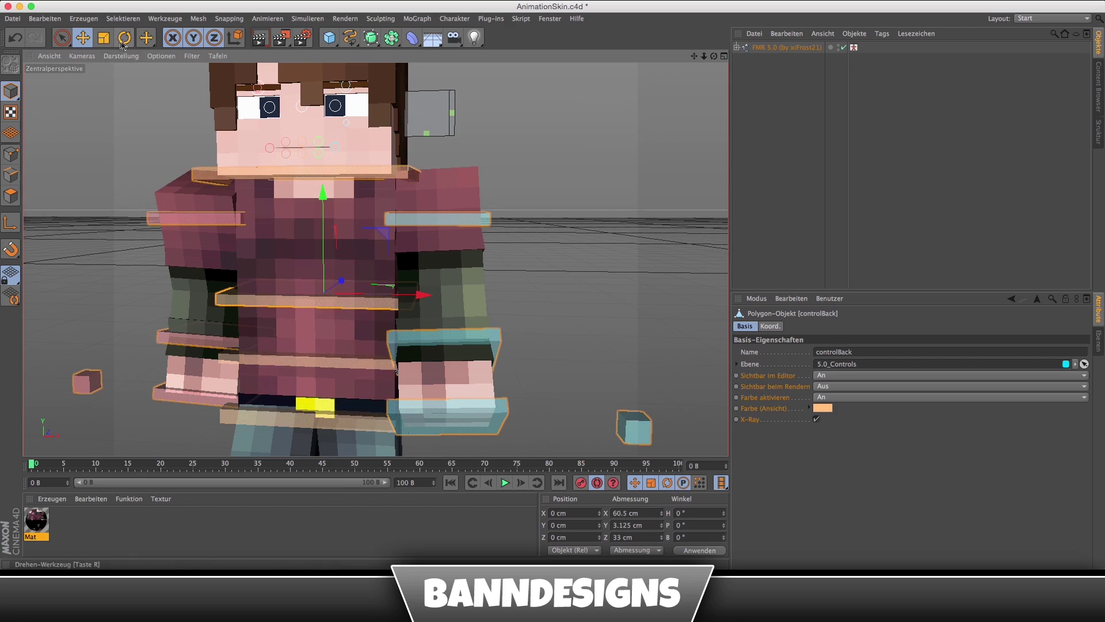
left_click(123, 41)
left_click_drag(373, 257, 377, 255)
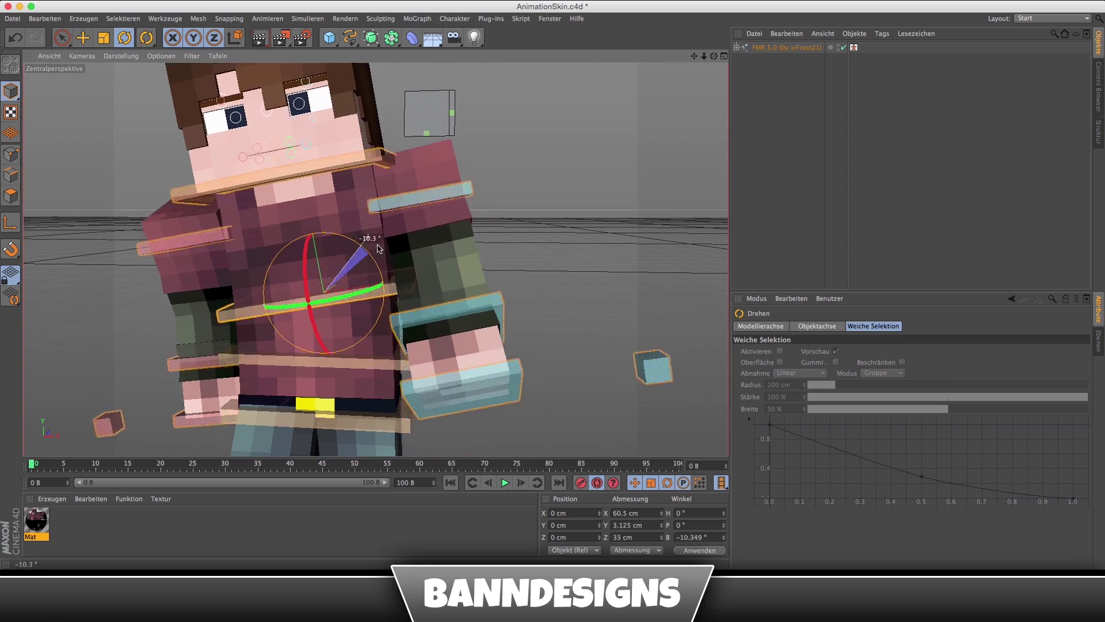
key("ctrl+z")
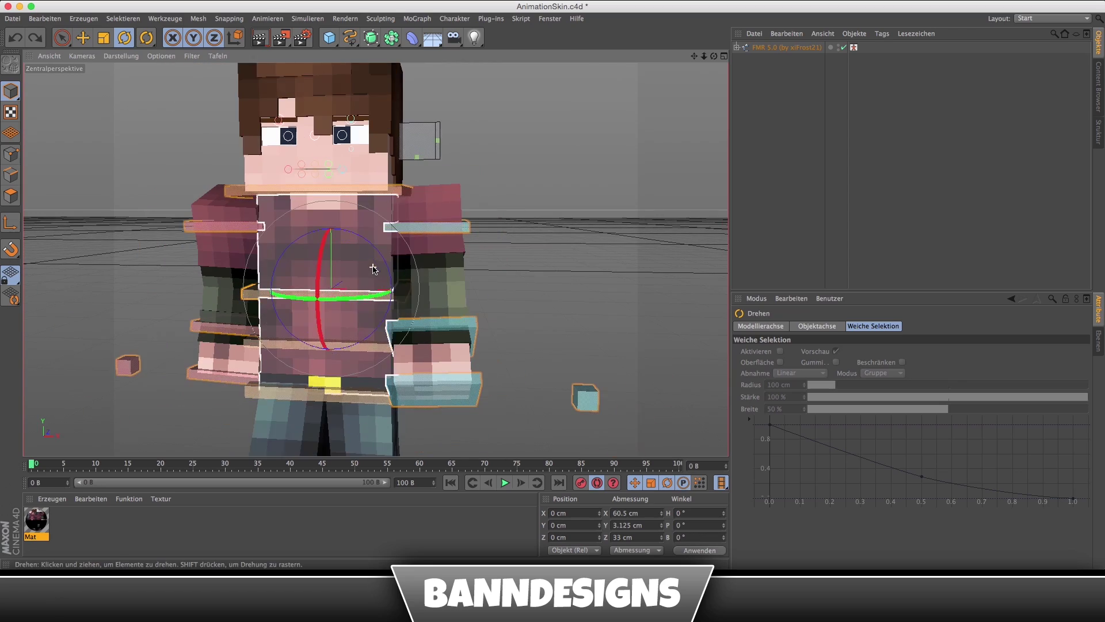
key("ctrl+z")
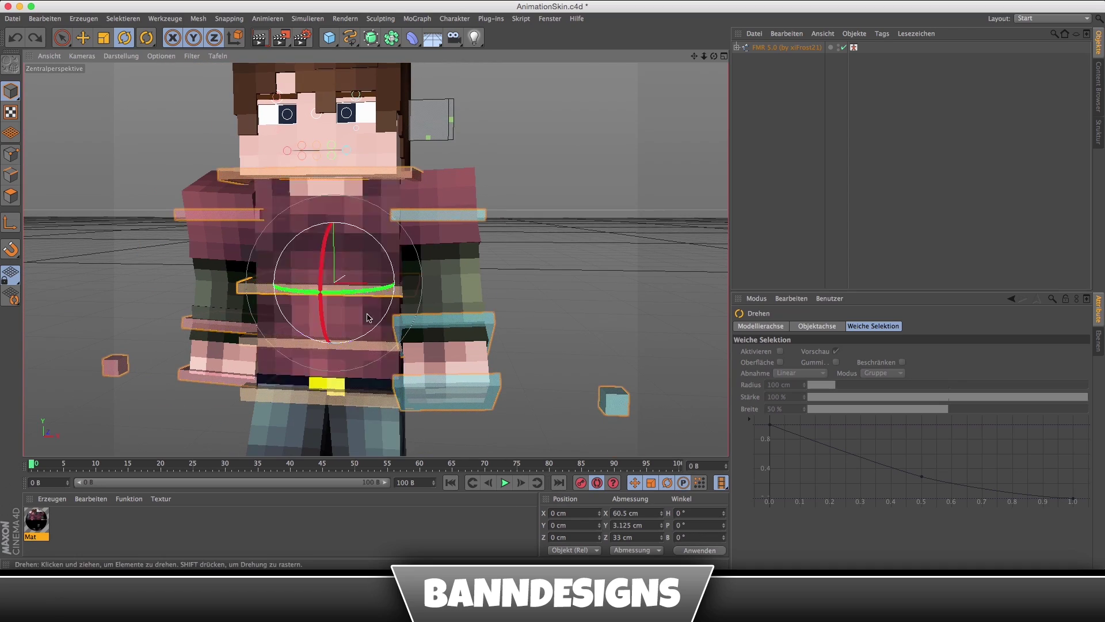
key("ctrl+shift+z")
key("ctrl+shift+z")
key("ctrl+shift+z")
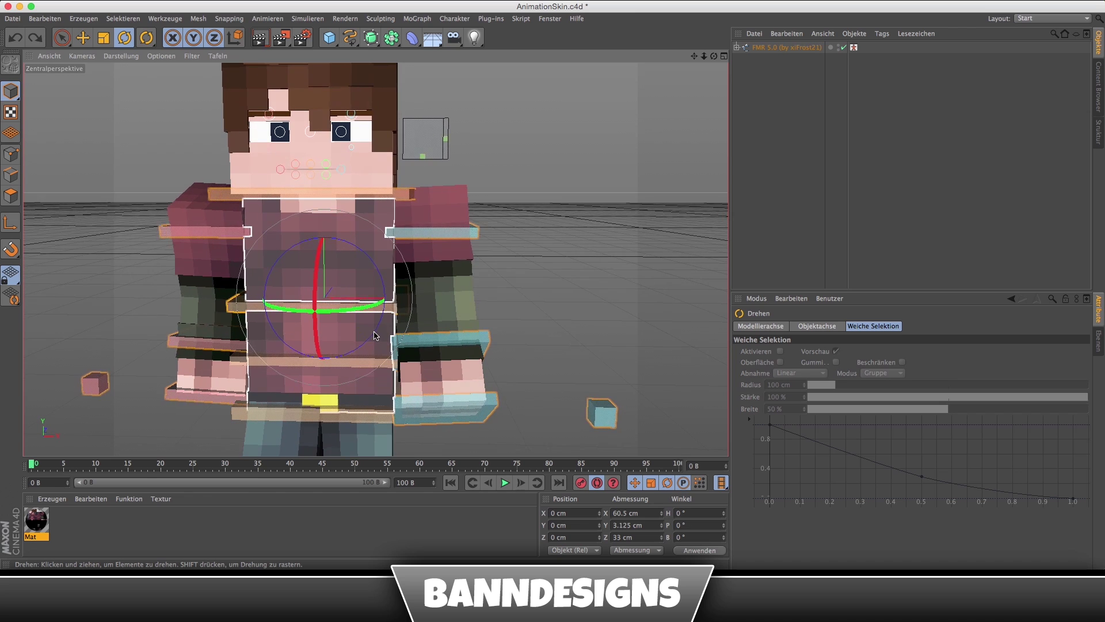
key("ctrl+shift+z")
key("ctrl+shift+z")
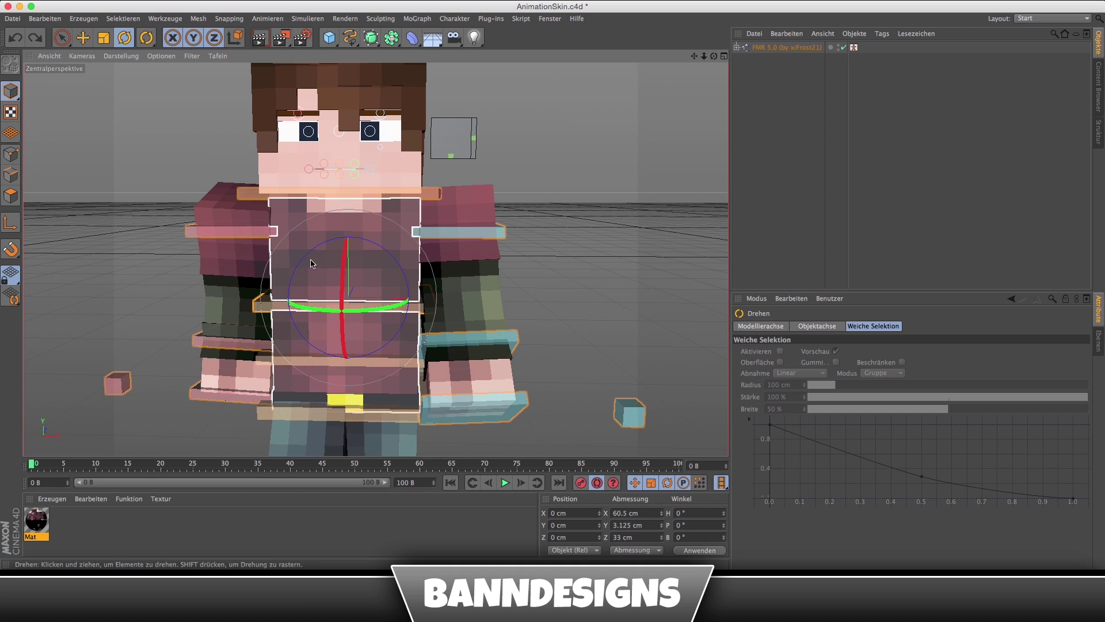
Tilt controlBack slightly and enter a bank angle of -2°.
left_click_drag(323, 245, 321, 244)
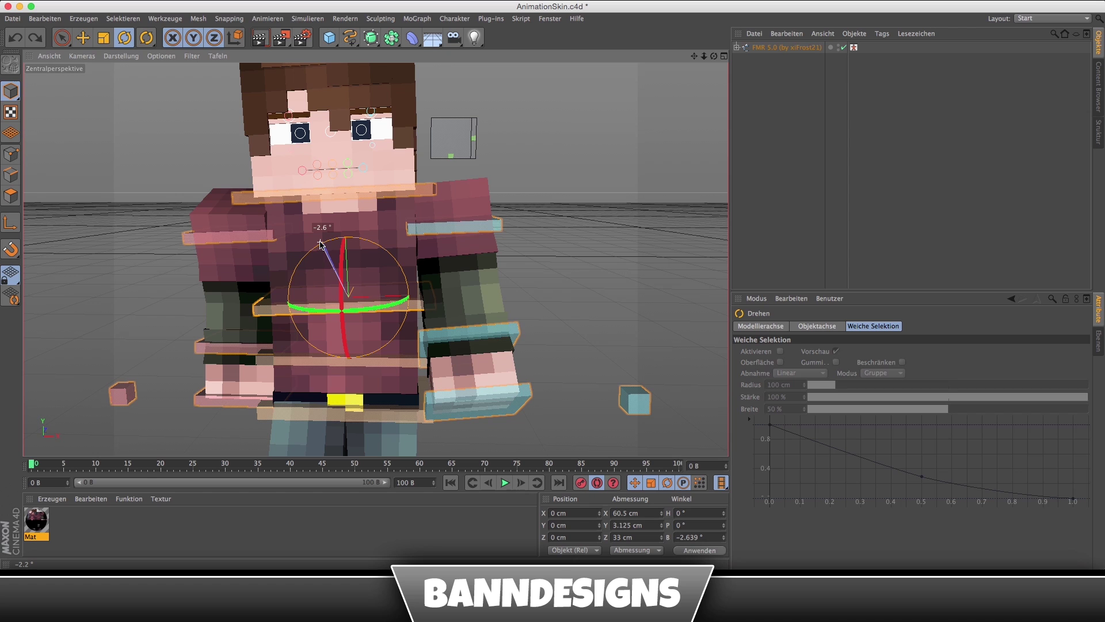
left_click_drag(321, 244, 320, 244)
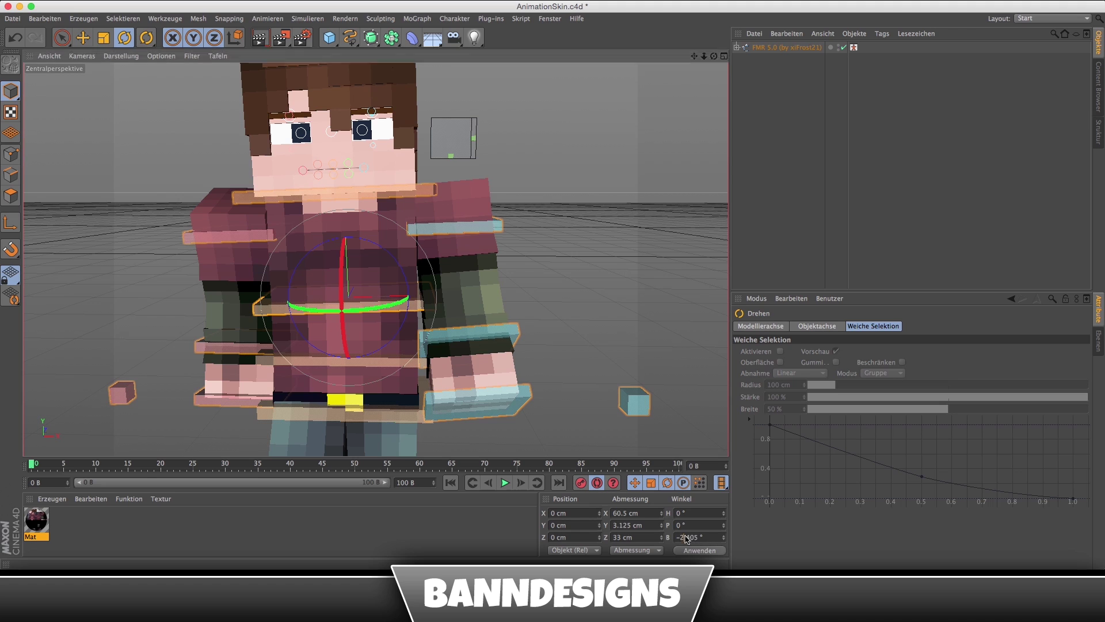
left_click_drag(685, 537, 728, 544)
type("-2")
key("Return")
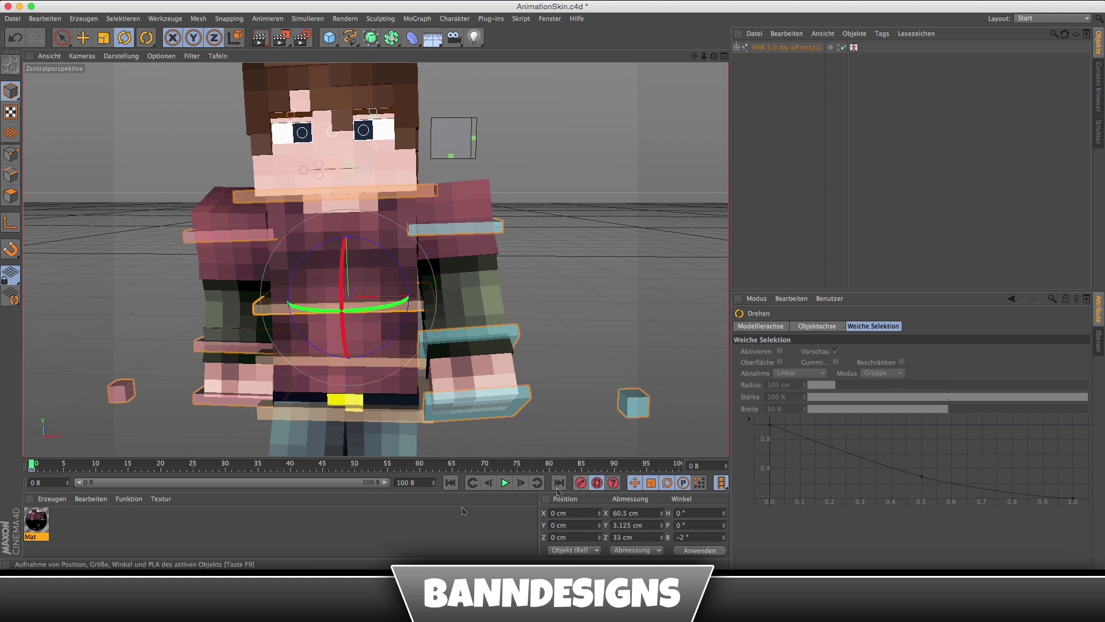
Set the back control's B rotation to 2° at frame 15 and -2° at frame 30.
left_click(129, 469)
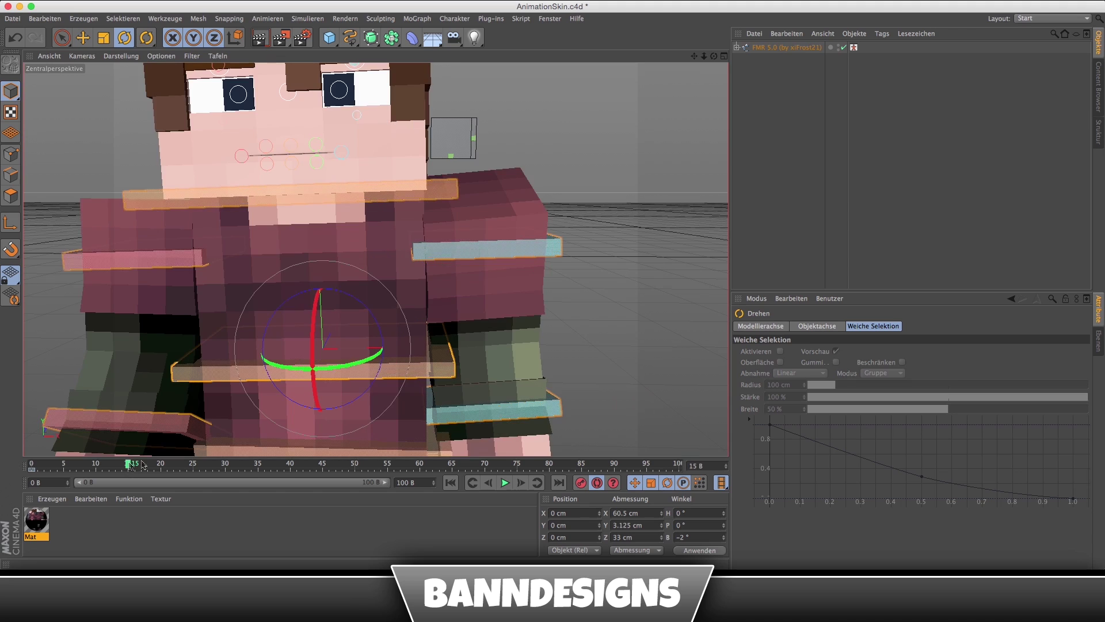
left_click_drag(524, 360, 375, 325, "alt")
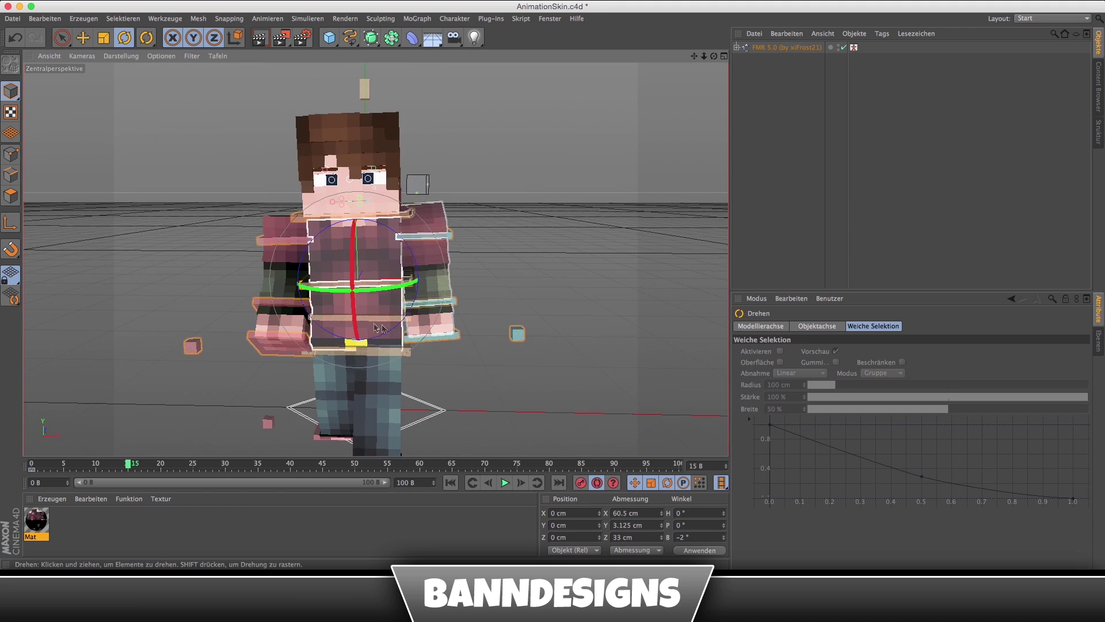
scroll(375, 326, "up", 2)
left_click(682, 538)
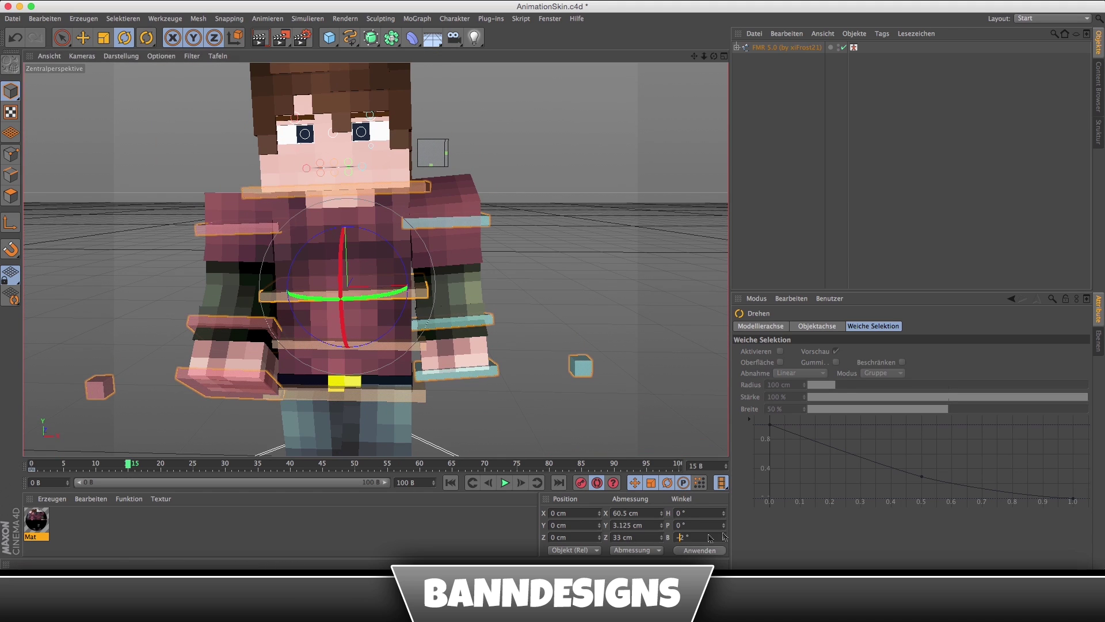
type("2")
key("Return")
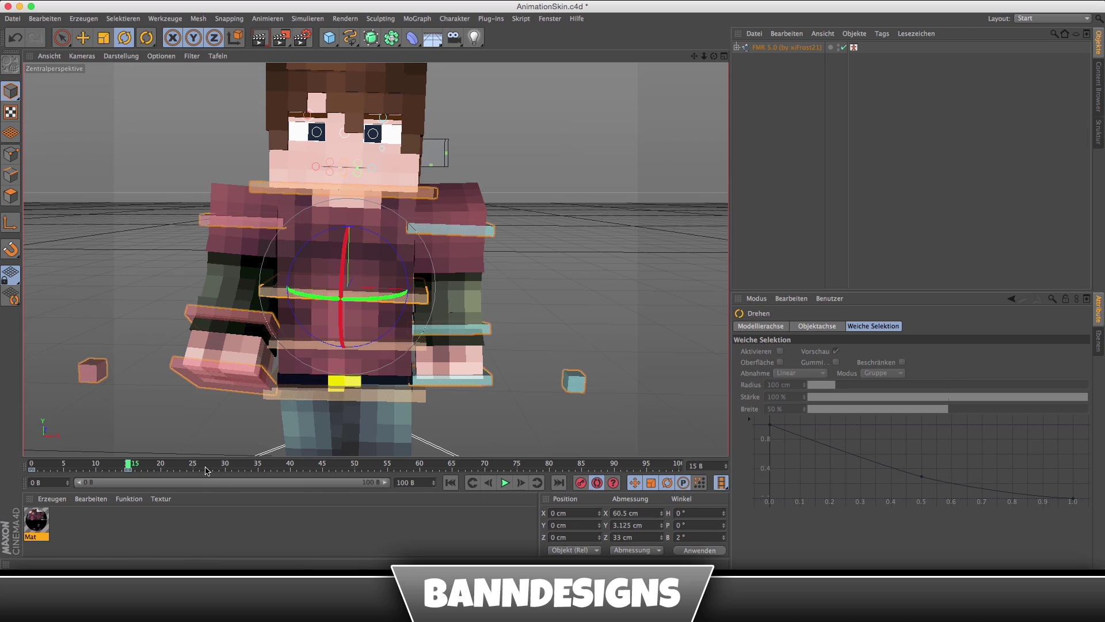
left_click(225, 467)
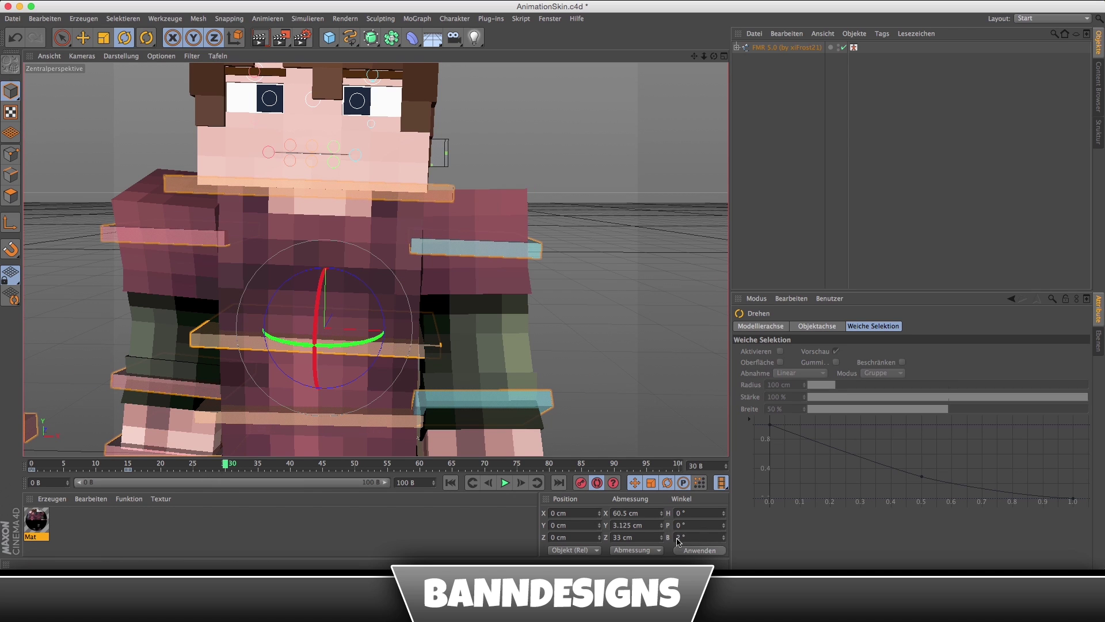
type("-2")
key("Return")
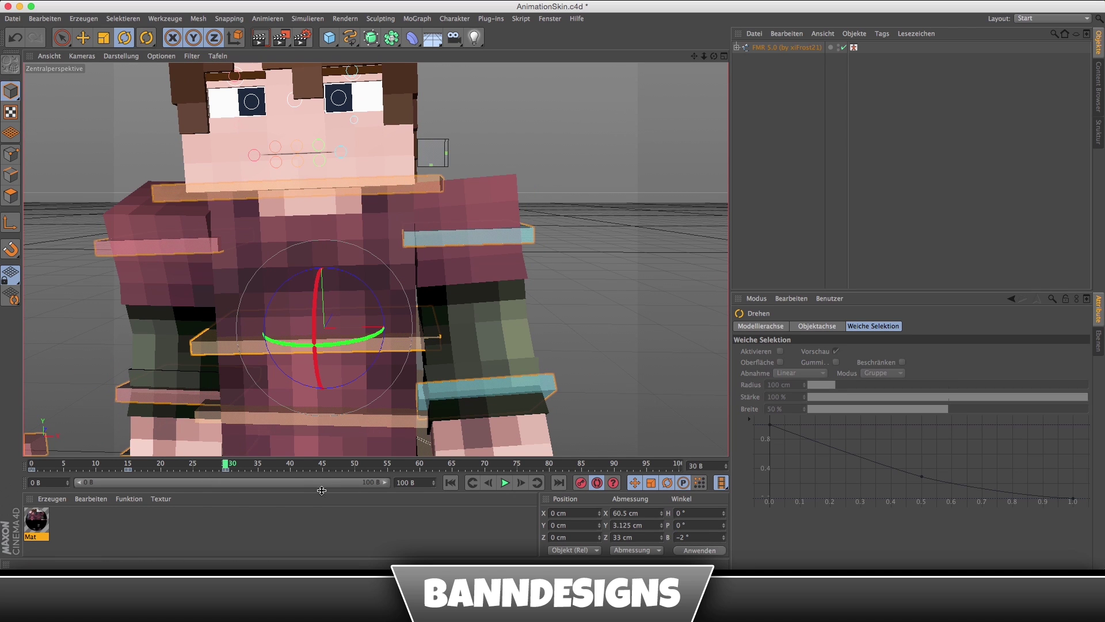
Review the torso lean at frame 45, then rewind to frame 0 and reframe the character.
left_click(324, 467)
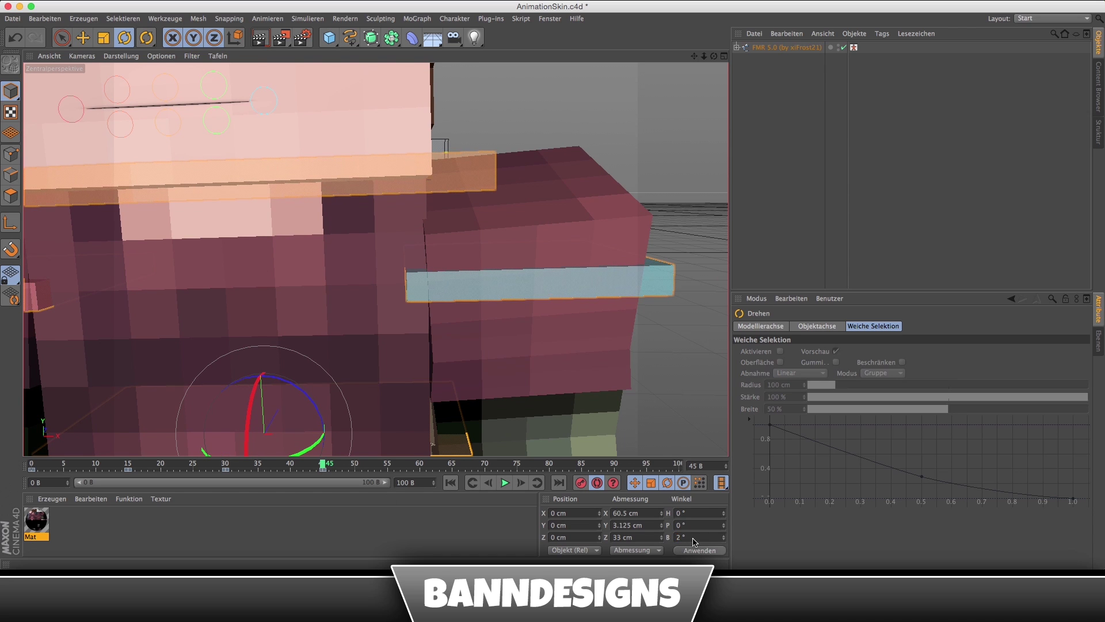
scroll(303, 370, "down", 3)
scroll(304, 362, "down", 3)
scroll(303, 365, "down", 3)
scroll(326, 252, "down", 2)
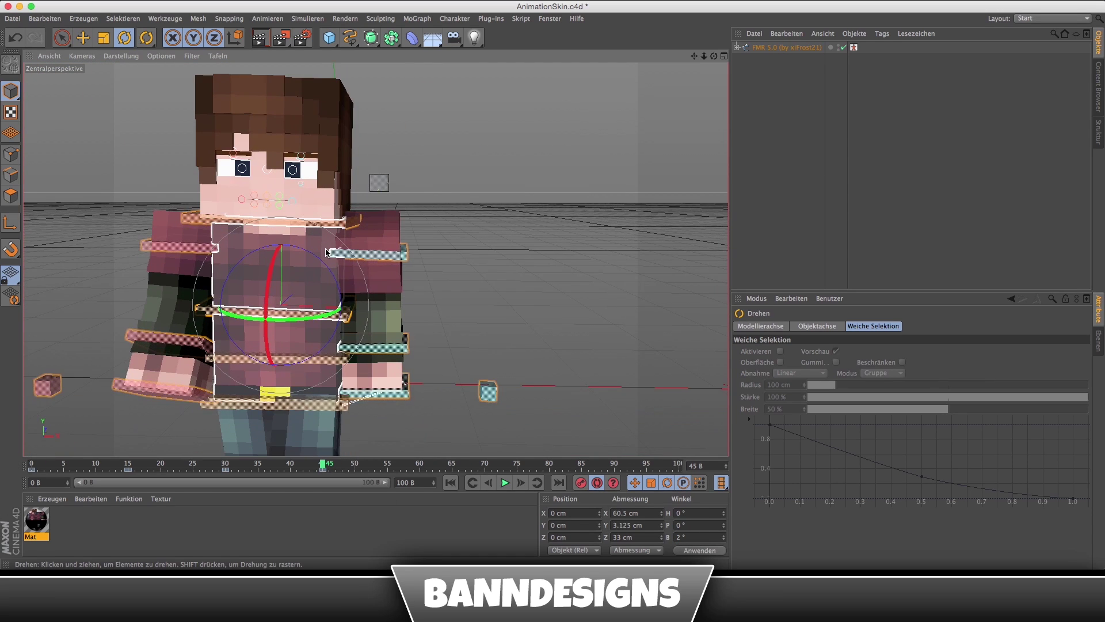
scroll(325, 252, "down", 2)
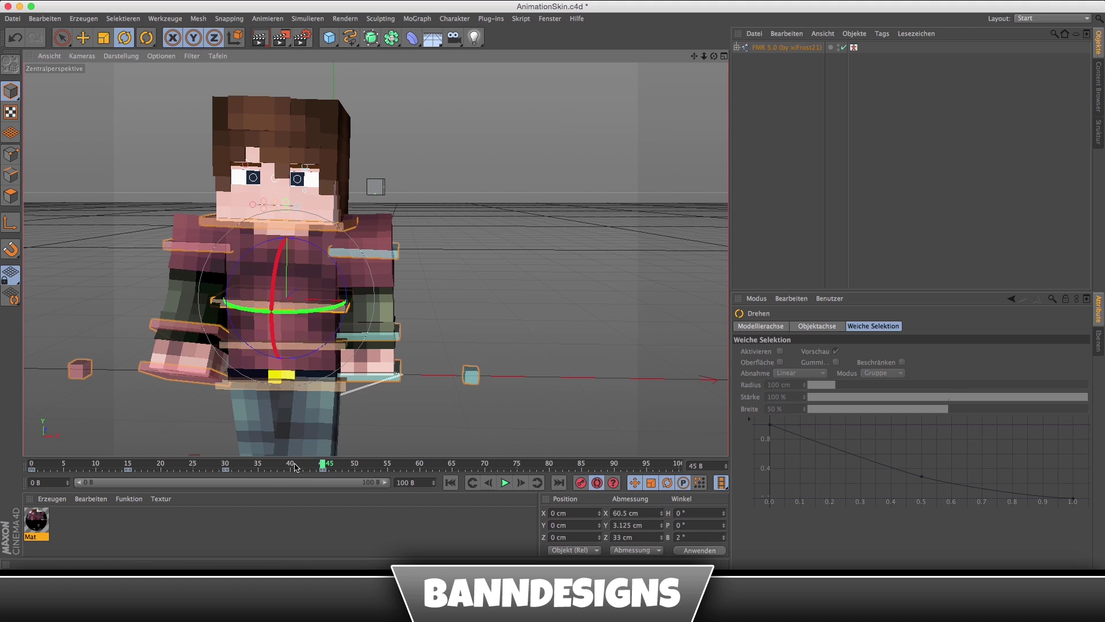
mouse_move(325, 467)
left_mouse_down()
mouse_move(3, 437)
mouse_move(171, 471)
mouse_move(29, 469)
left_mouse_up()
scroll(373, 226, "up", 3)
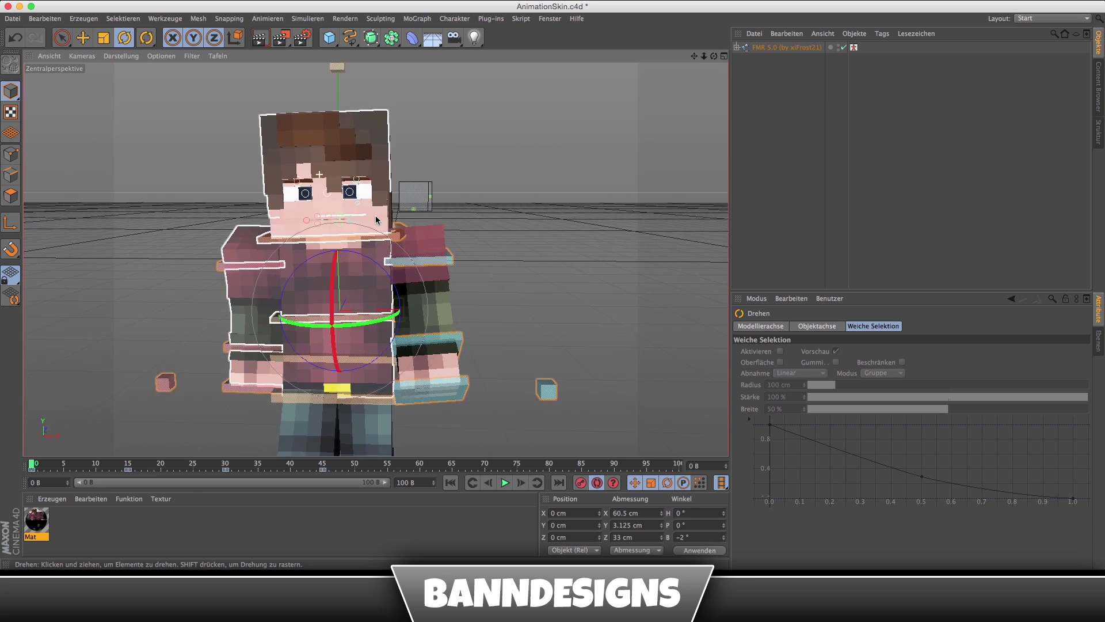
scroll(373, 227, "up", 2)
middle_click_drag(373, 226, 357, 326, "alt")
left_click(379, 321)
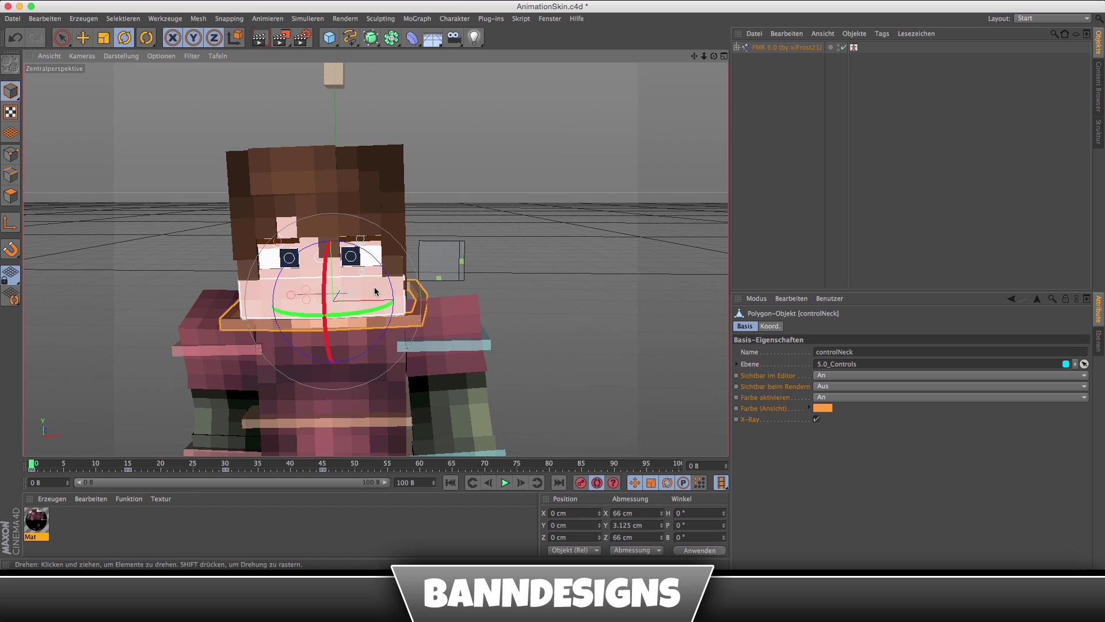
At frame 15, test-tilt the rig, then reset the torso upright and reselect controlNeck.
left_click_drag(359, 341, 369, 365, "alt")
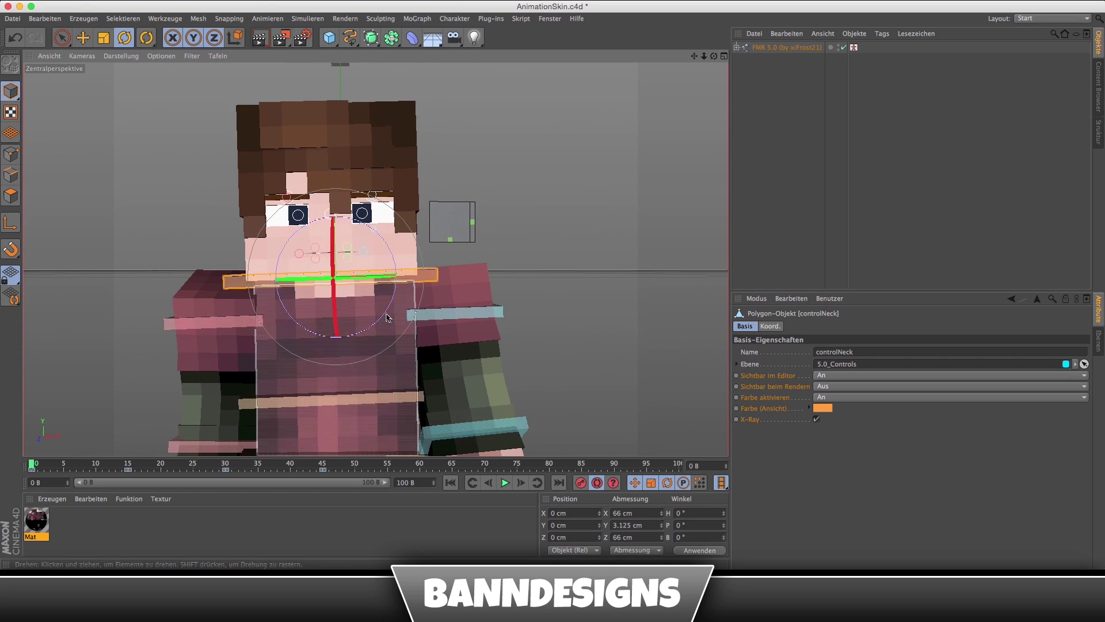
left_click_drag(370, 366, 401, 367, "alt")
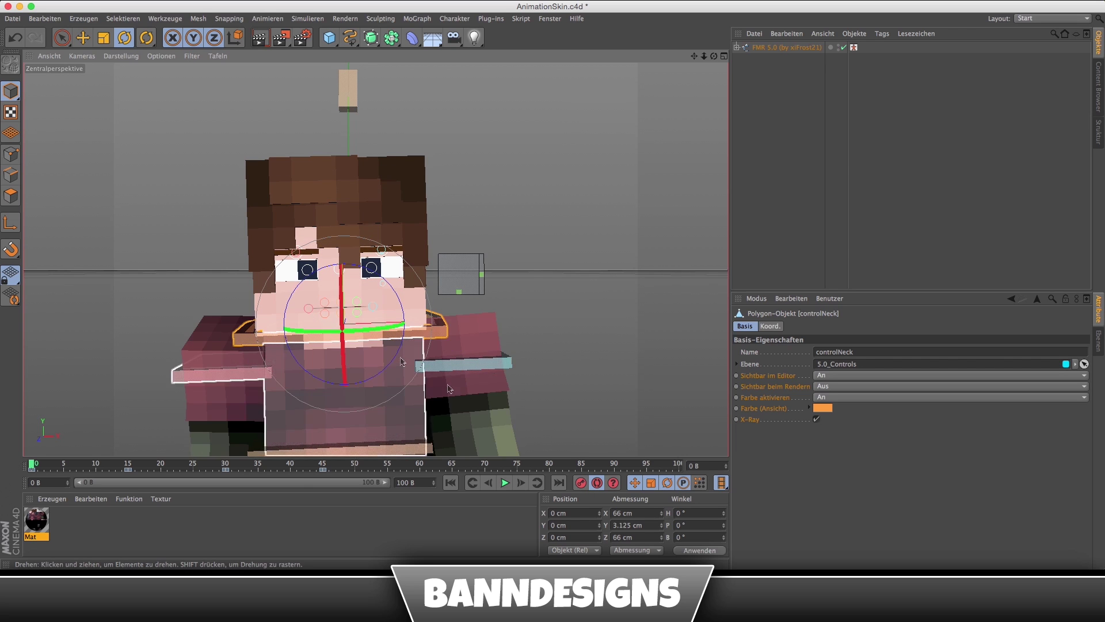
mouse_move(35, 465)
left_mouse_down()
mouse_move(128, 465)
mouse_move(32, 465)
left_mouse_up()
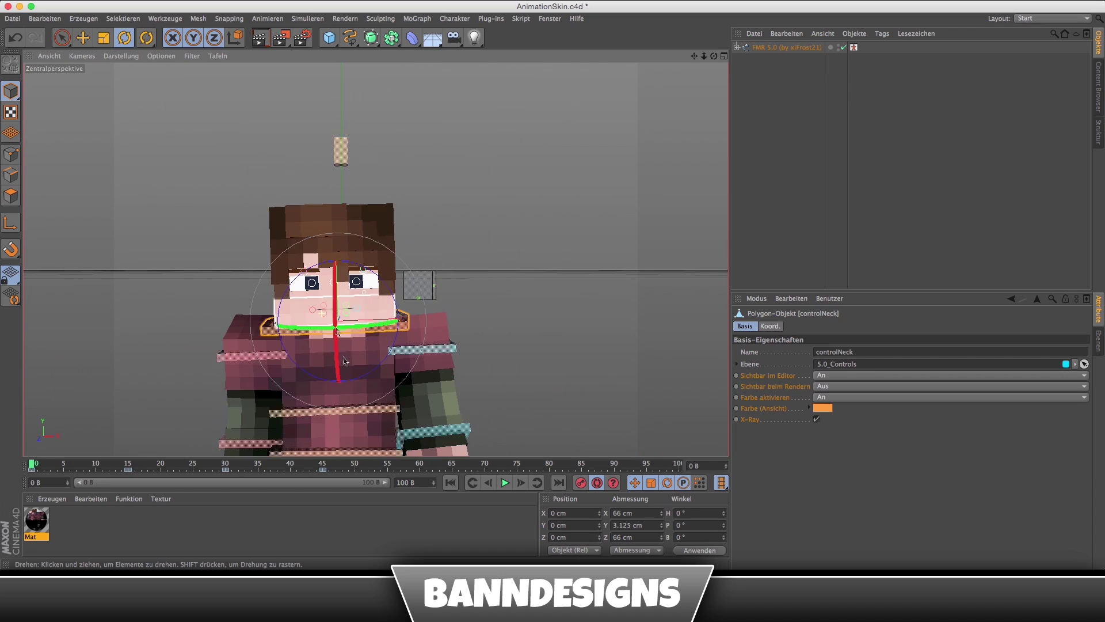
left_click_drag(369, 301, 365, 361)
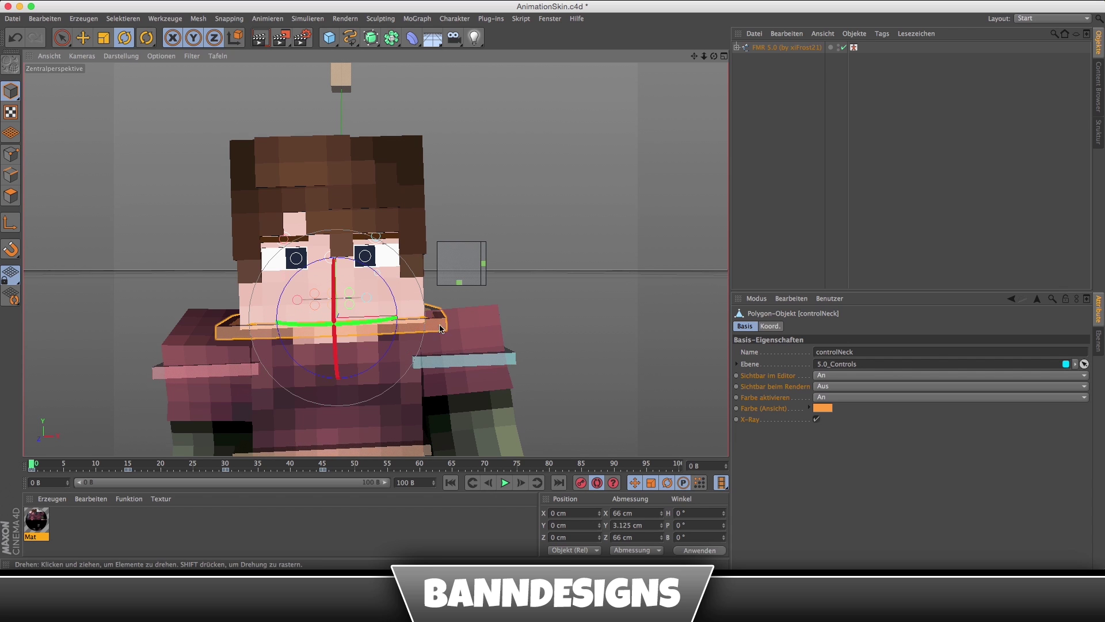
left_click_drag(440, 325, 375, 369)
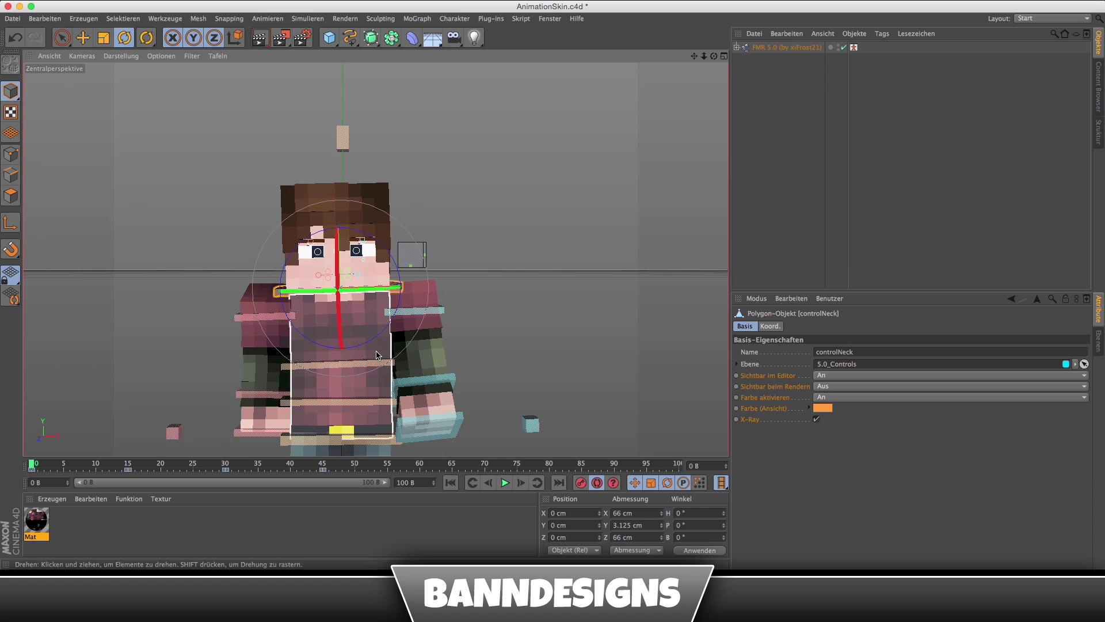
left_click_drag(375, 369, 368, 366)
left_click(372, 369)
left_click(394, 274)
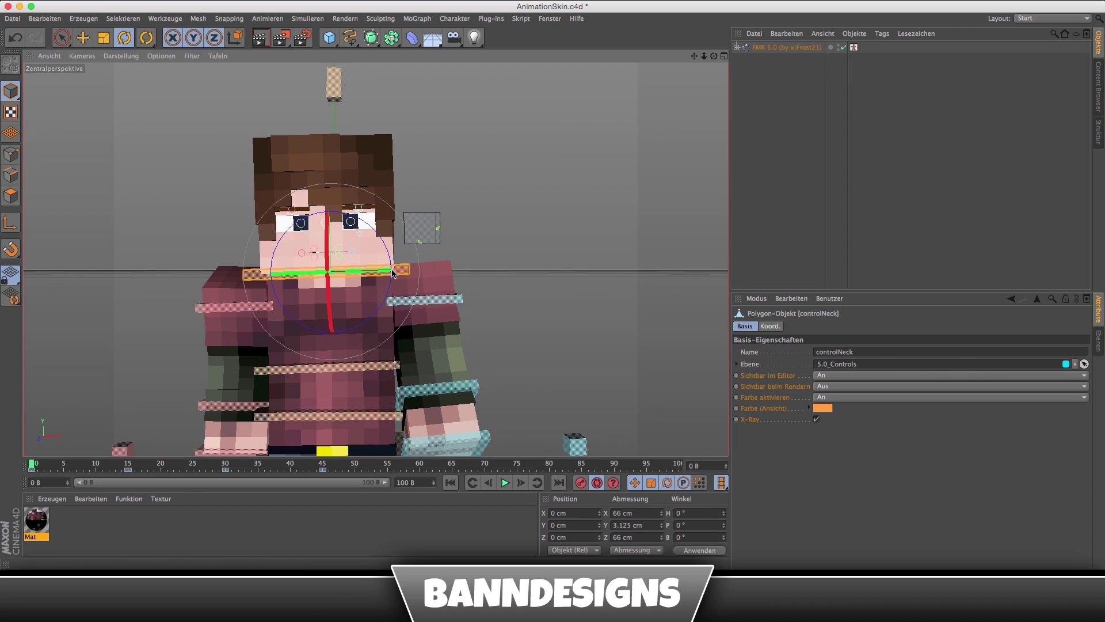
mouse_move(441, 284)
left_mouse_down("alt")
mouse_move(472, 392)
mouse_move(389, 284)
left_mouse_up("alt")
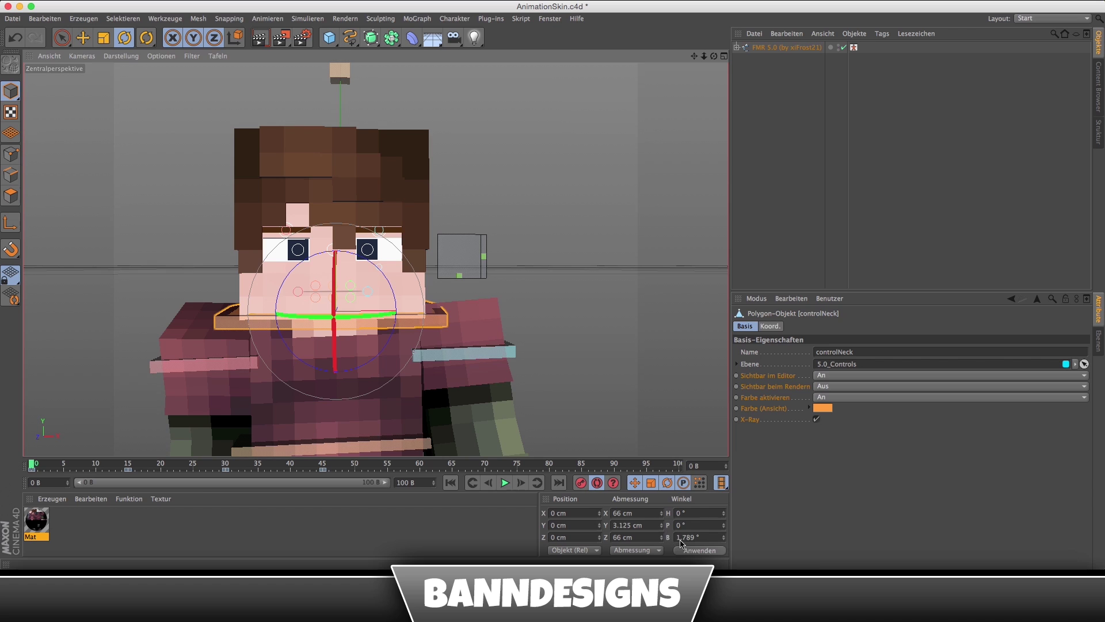
Key the neck tilt B at 1° on frame 0 and −1° on frame 15.
left_click_drag(680, 540, 766, 549)
key("BackSpace")
key("Return")
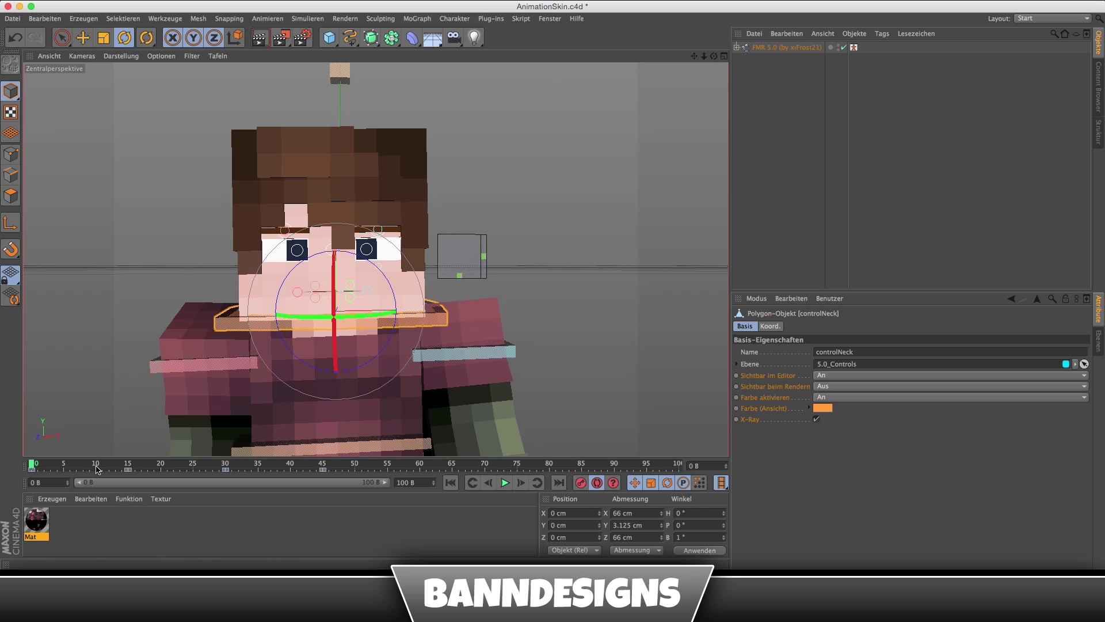
left_click(129, 466)
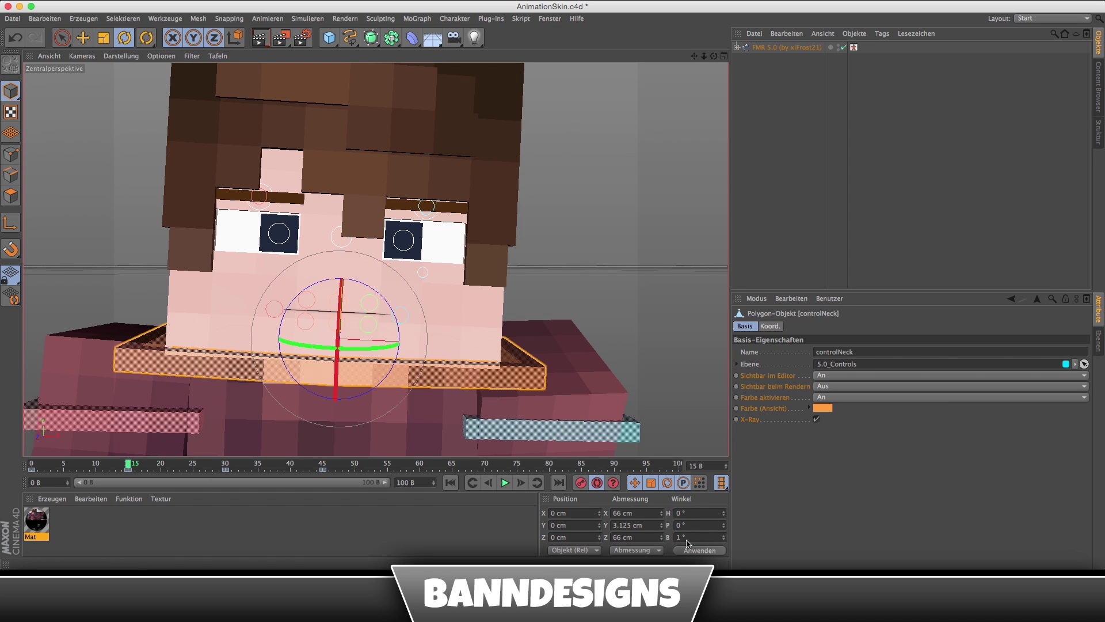
type("-1")
key("Return")
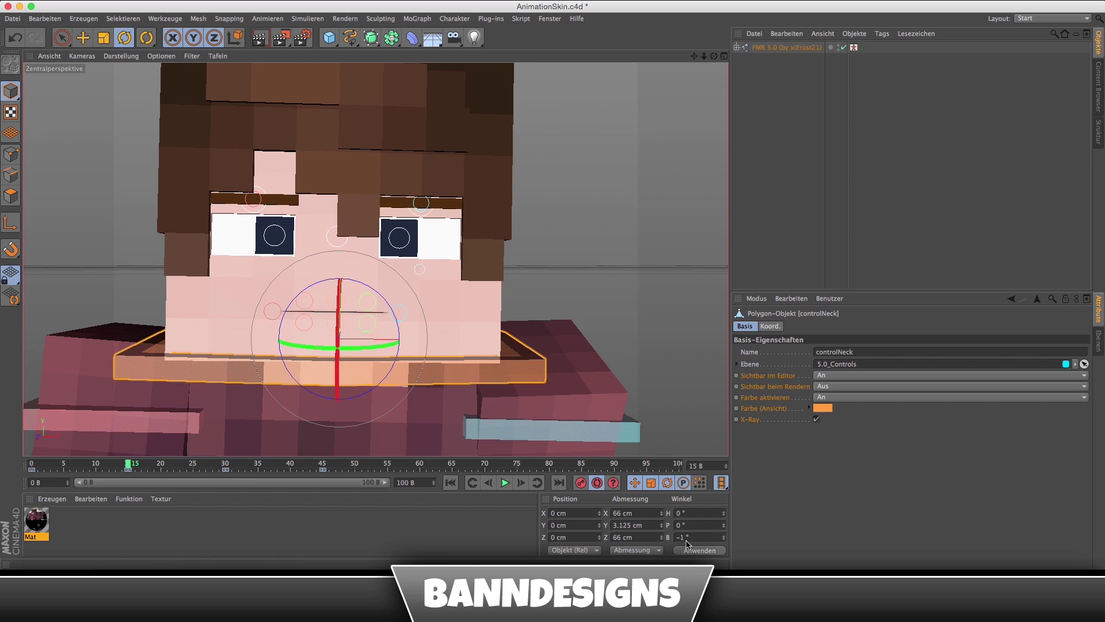
Key the neck tilt at 1° on frame 30, then rewind to frame 0.
left_click(226, 467)
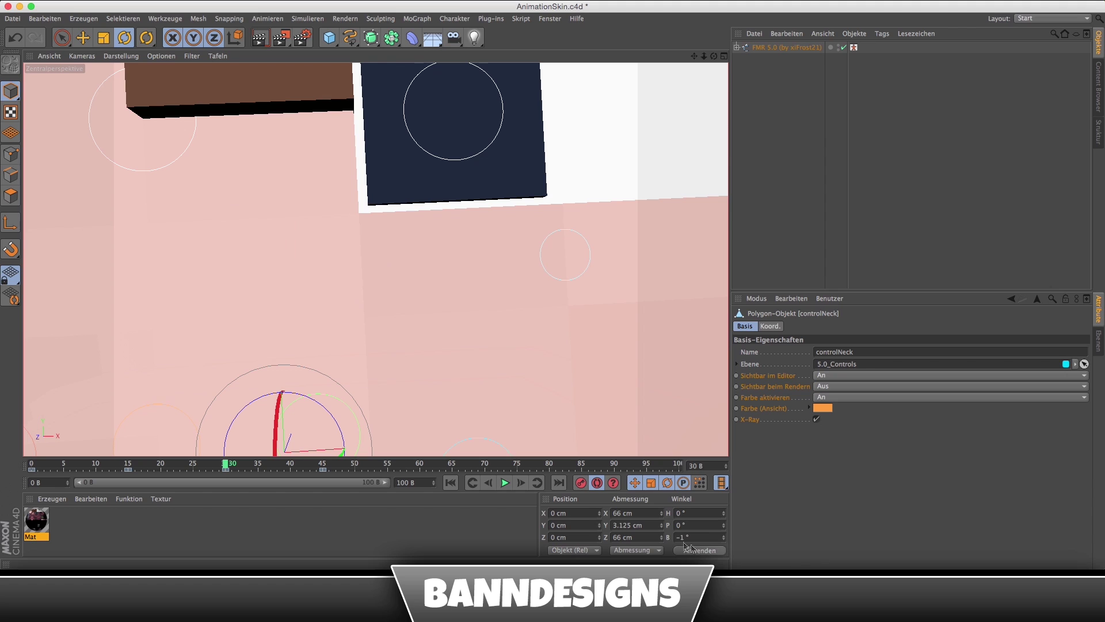
key("BackSpace")
key("Return")
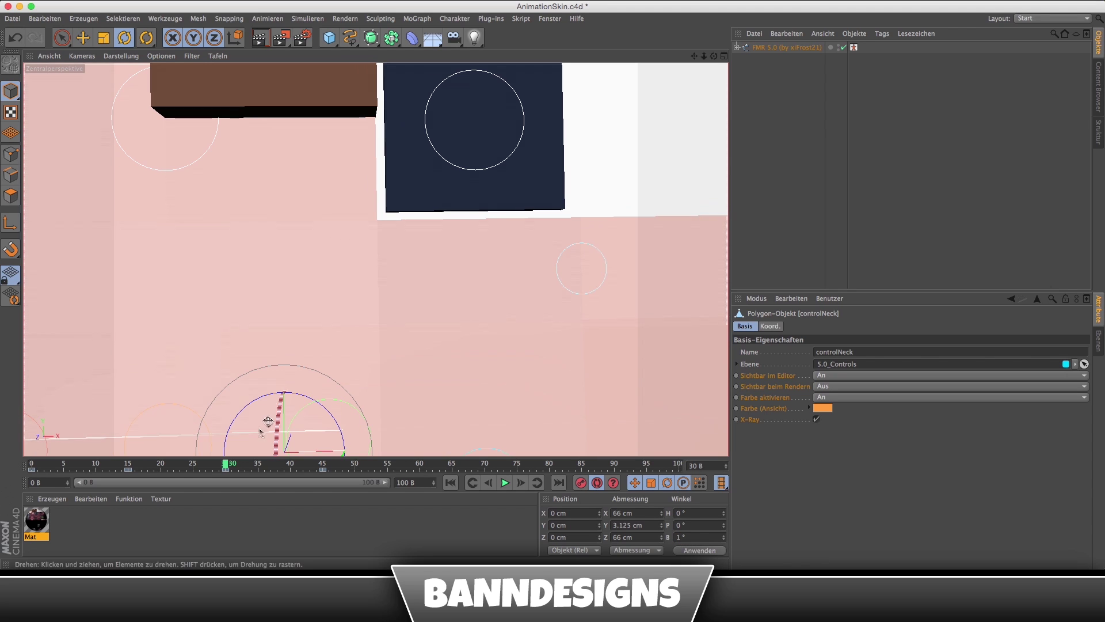
left_click(324, 467)
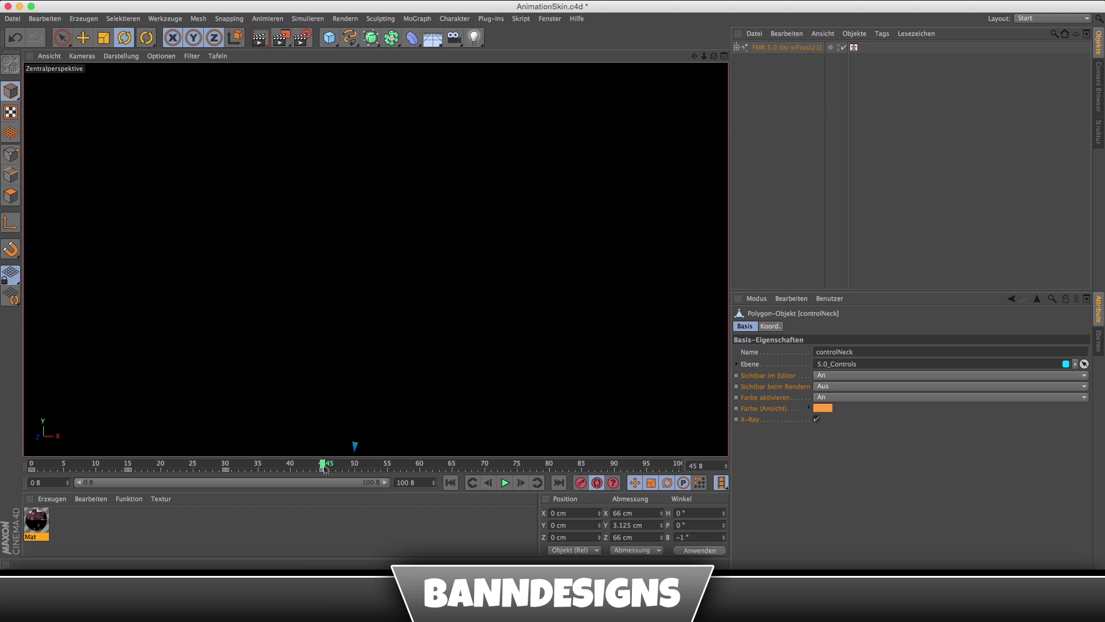
left_click_drag(324, 466, 33, 466)
scroll(322, 314, "down", 5)
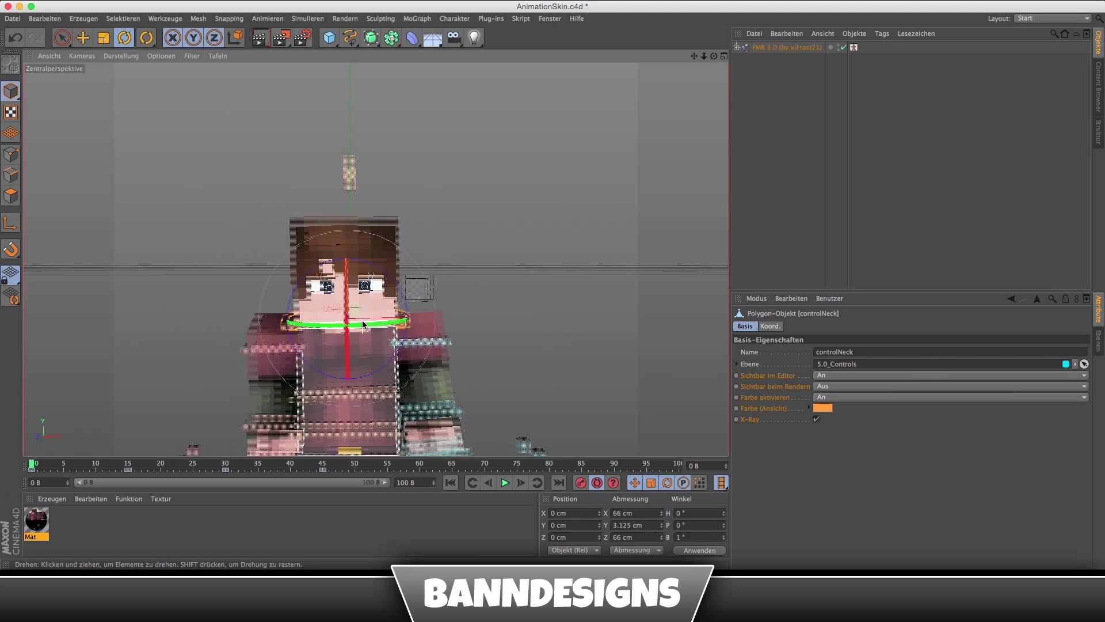
left_click_drag(322, 288, 344, 416, "alt")
scroll(321, 313, "up", 3)
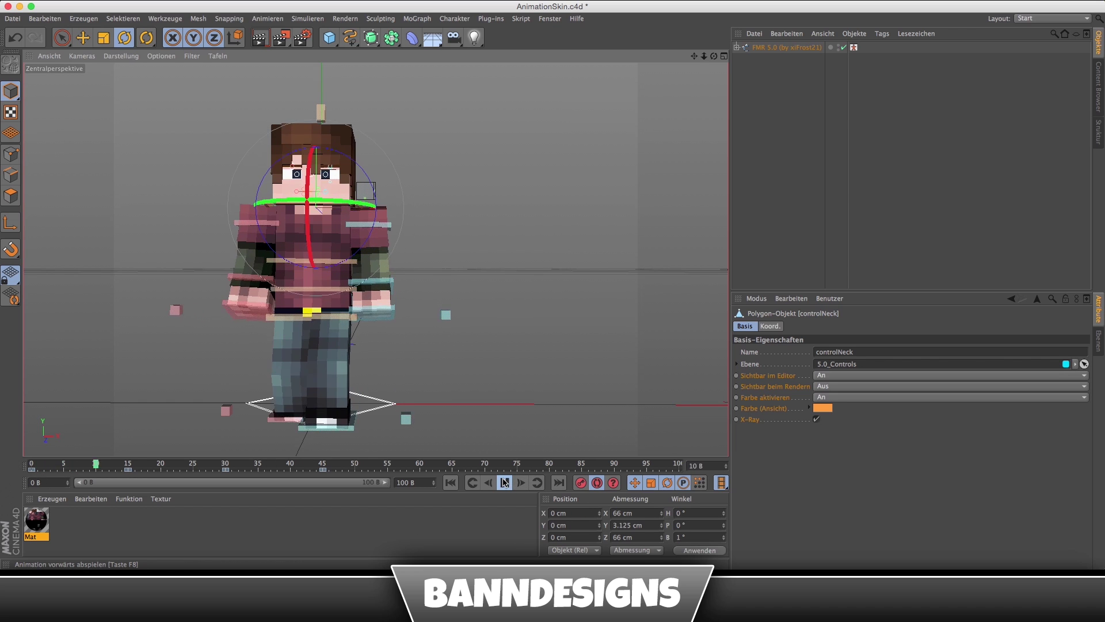
scroll(242, 346, "down", 3)
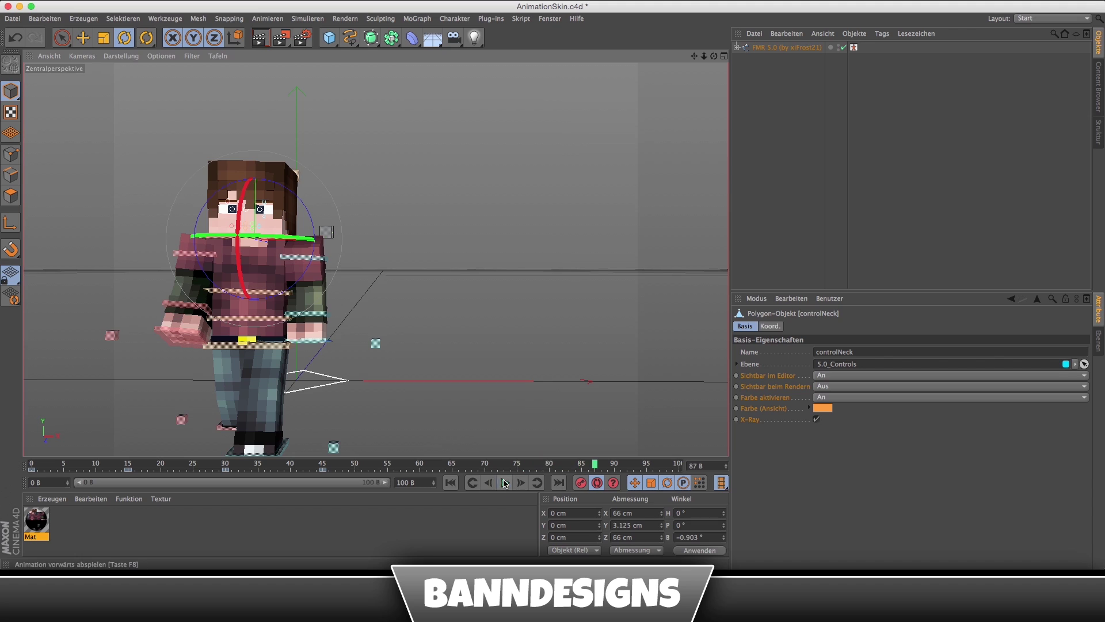
left_click_drag(445, 468, 2, 466)
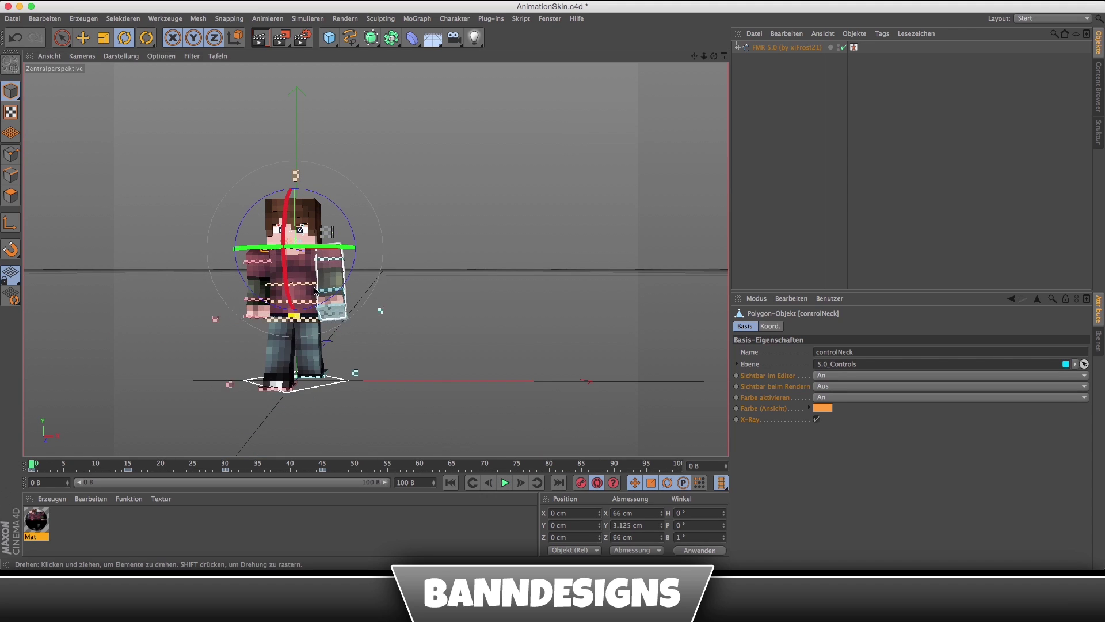
mouse_move(315, 291)
left_mouse_down("alt")
mouse_move(346, 315)
mouse_move(403, 313)
left_mouse_up("alt")
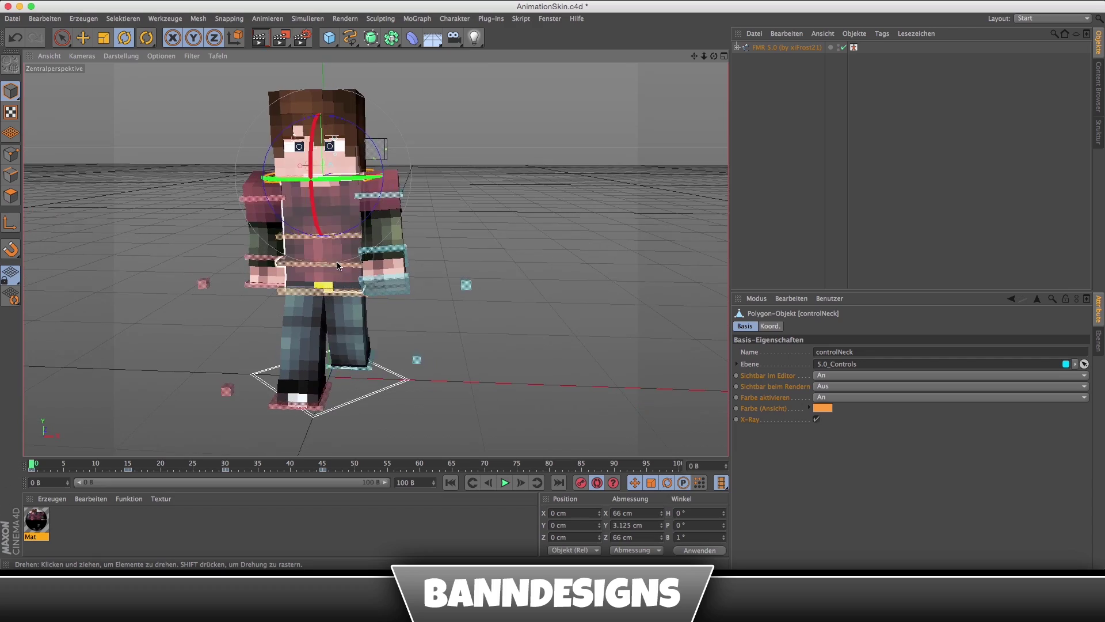
scroll(339, 286, "up", 3)
Pitch controlBack about 3.5° forward at frame 0, then orbit to inspect the lean.
left_click(340, 286)
mouse_move(340, 286)
left_mouse_down("alt")
mouse_move(357, 304)
mouse_move(347, 279)
left_mouse_up("alt")
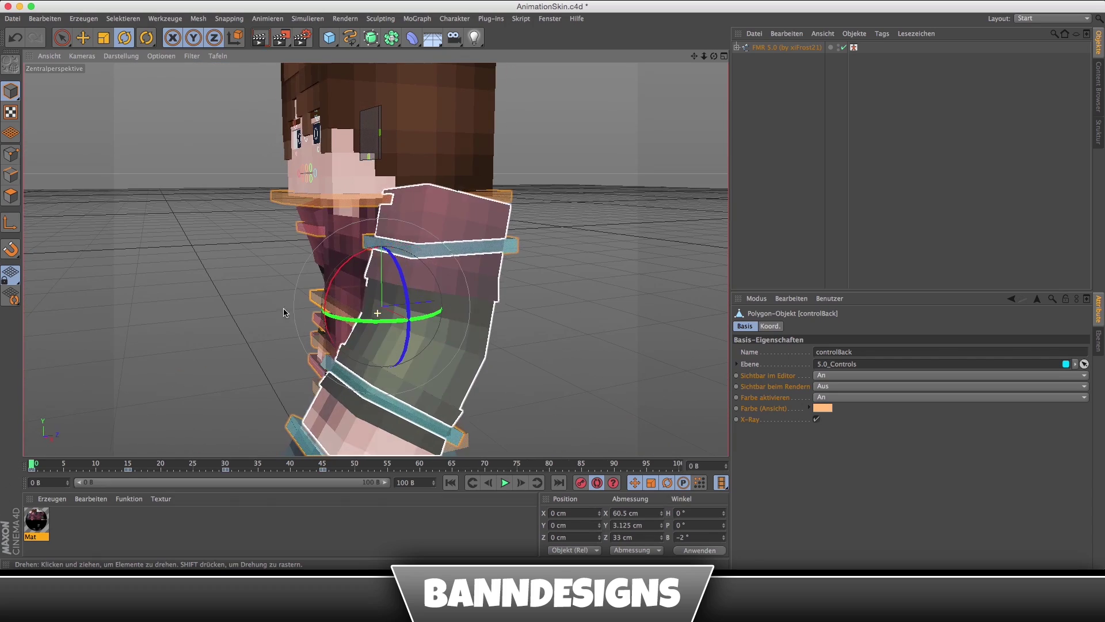
left_click_drag(347, 288, 342, 268)
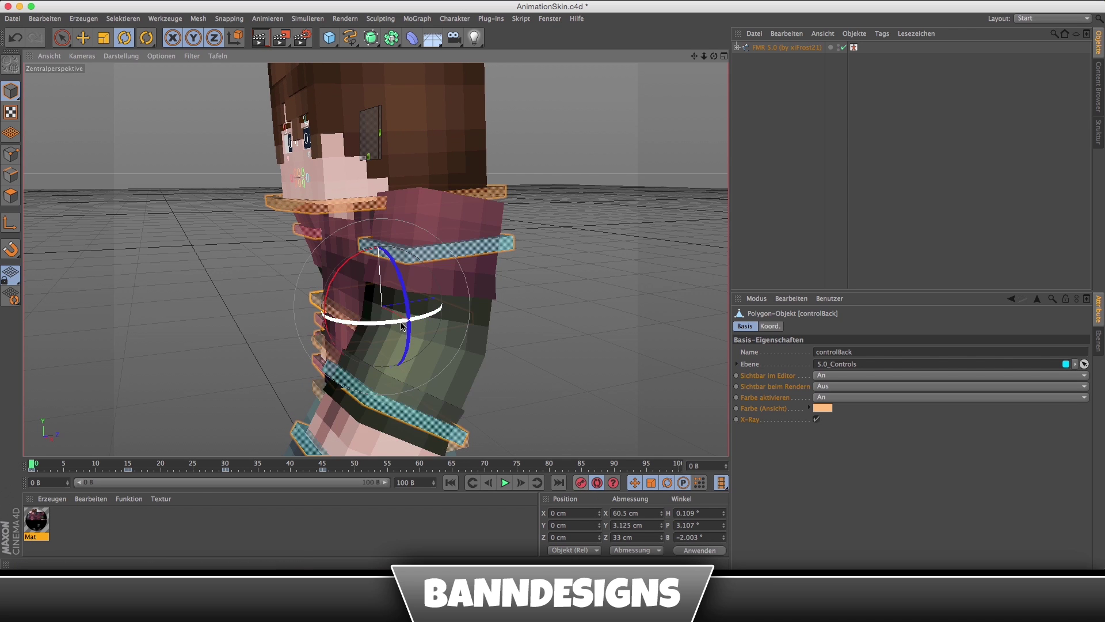
mouse_move(402, 326)
left_mouse_down("alt")
mouse_move(468, 368)
mouse_move(603, 347)
left_mouse_up("alt")
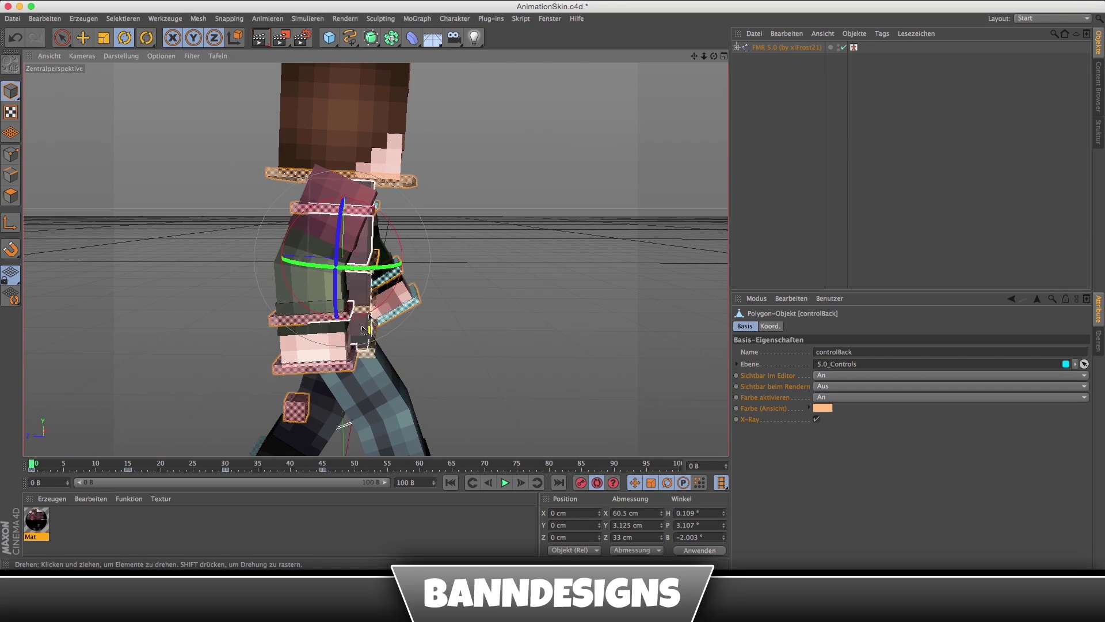
mouse_move(368, 280)
left_mouse_down("alt")
mouse_move(375, 259)
mouse_move(314, 287)
left_mouse_up("alt")
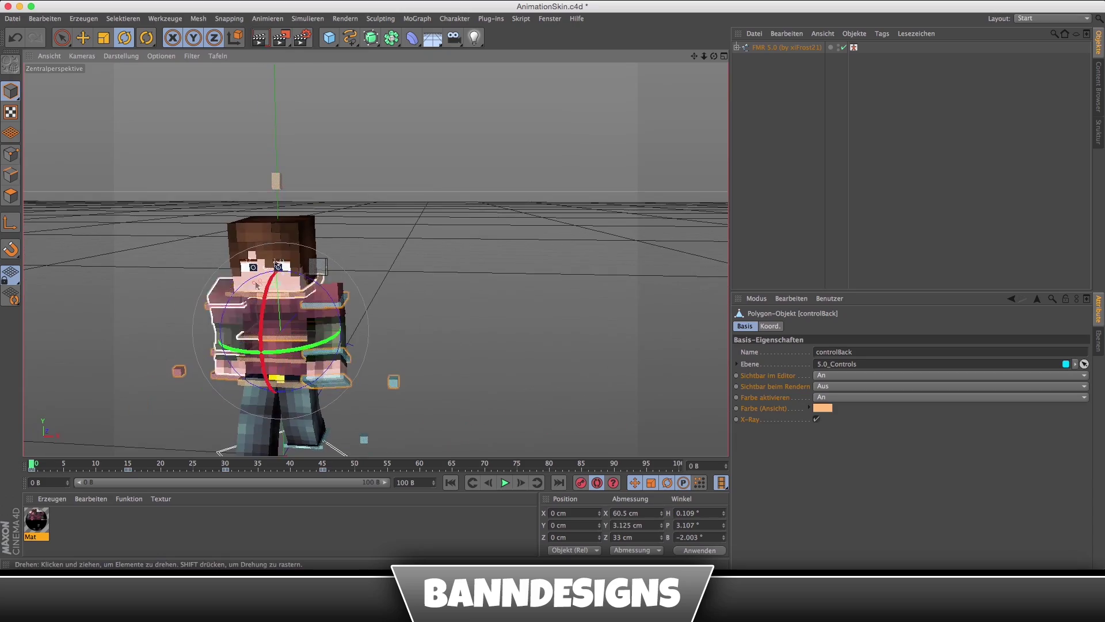
scroll(314, 286, "up", 5)
mouse_move(276, 326)
left_mouse_down("alt")
mouse_move(454, 240)
mouse_move(544, 240)
left_mouse_up("alt")
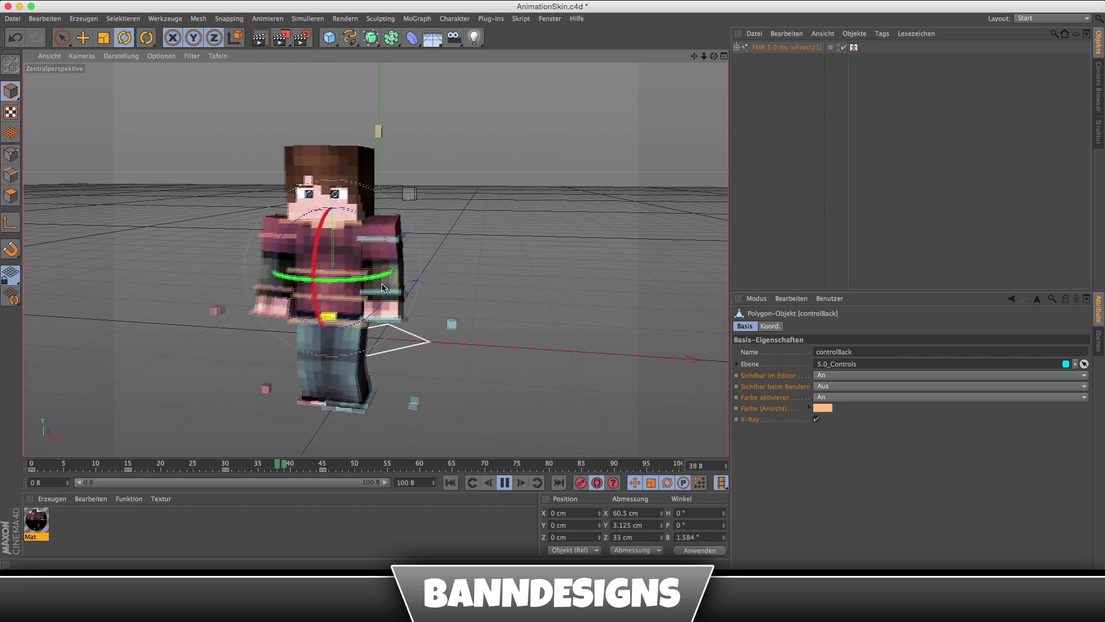
Stop playback, select goalLegL and switch to the Move tool.
left_click(505, 484)
left_click(331, 415)
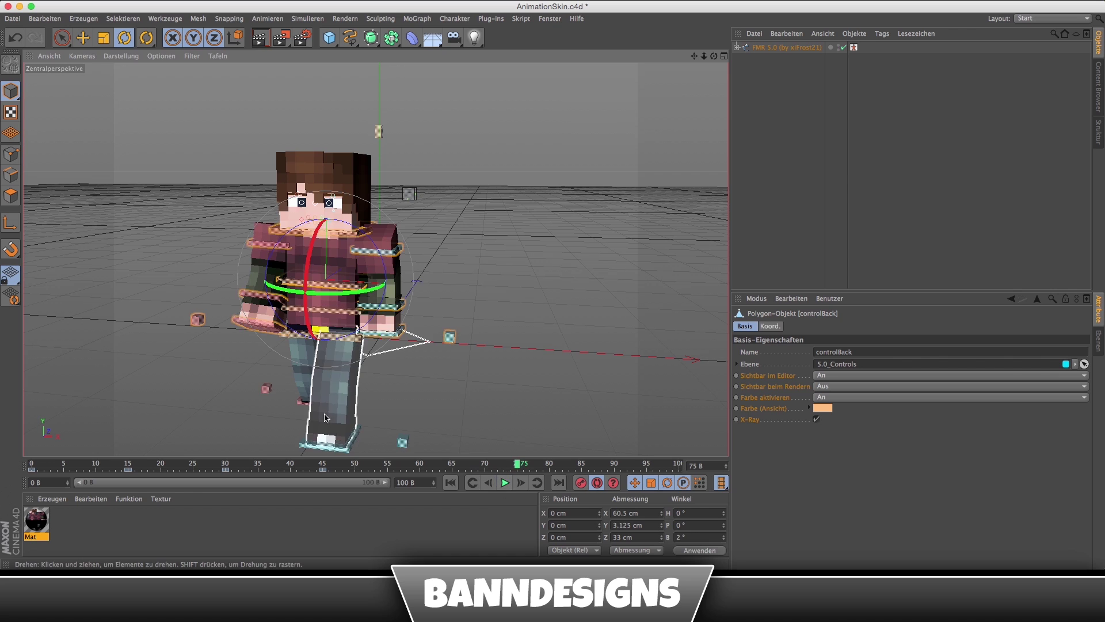
left_click_drag(331, 414, 368, 372, "alt")
scroll(363, 375, "up", 2)
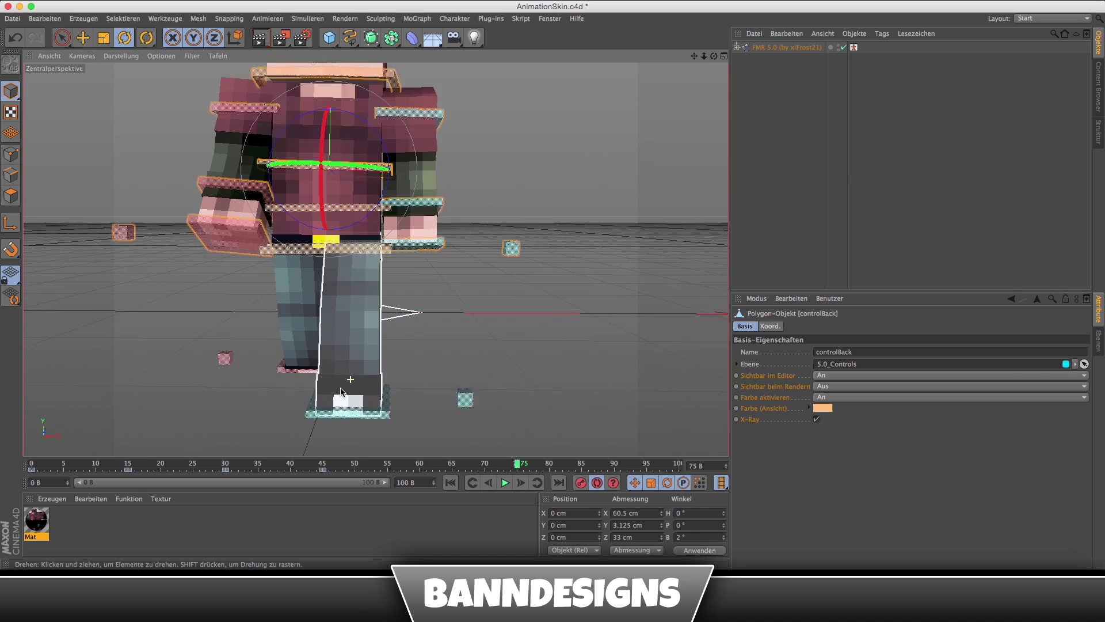
scroll(351, 377, "up", 2)
scroll(339, 380, "up", 2)
left_click(326, 383)
left_click_drag(326, 383, 340, 369, "alt")
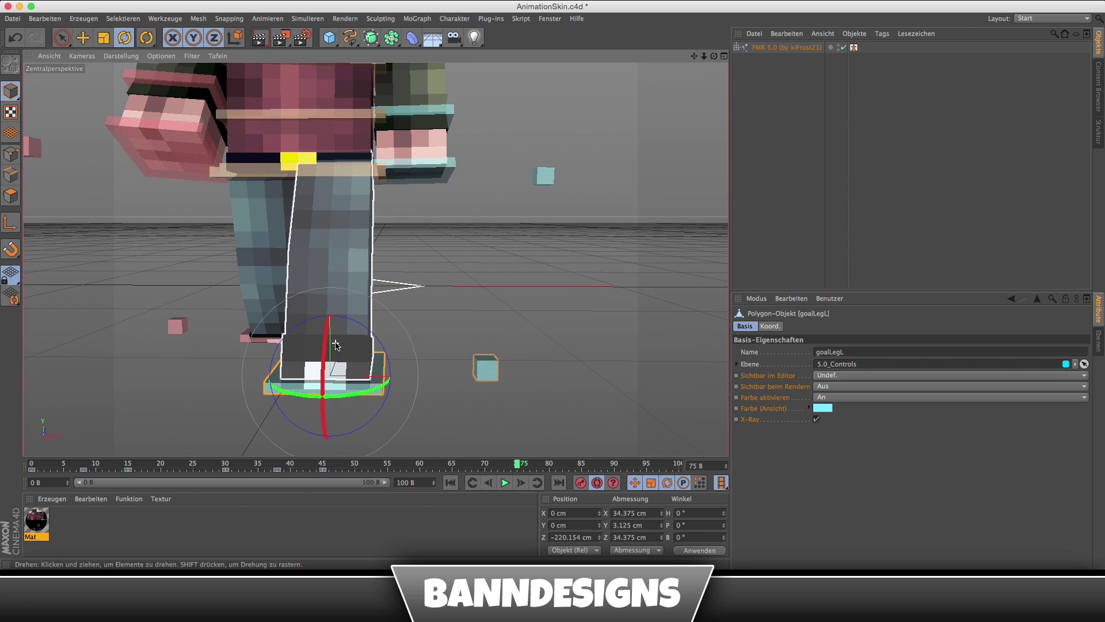
left_click(83, 37)
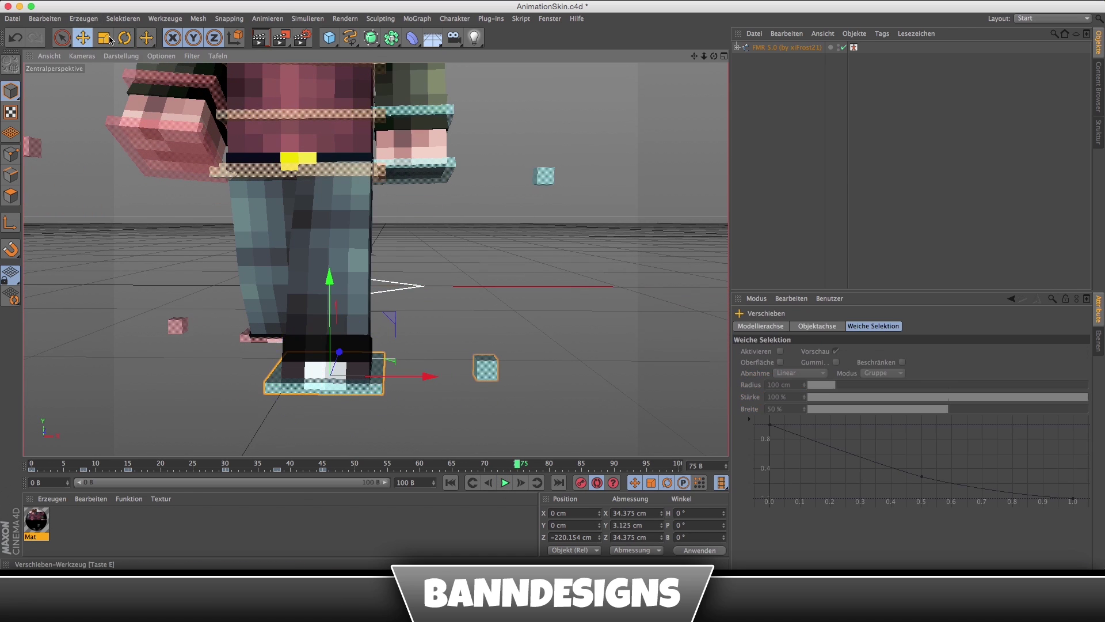
Nudge goalLegL sideways at frame 0, and by about 1.9 cm at frame 8.
left_click(33, 464)
scroll(323, 329, "up", 3)
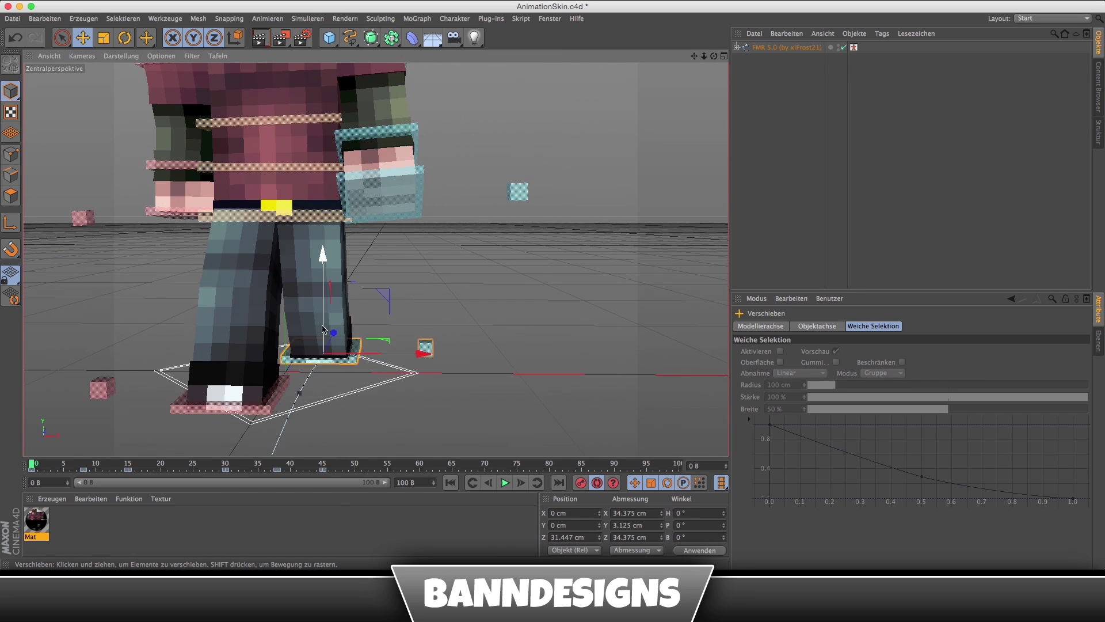
scroll(322, 329, "up", 3)
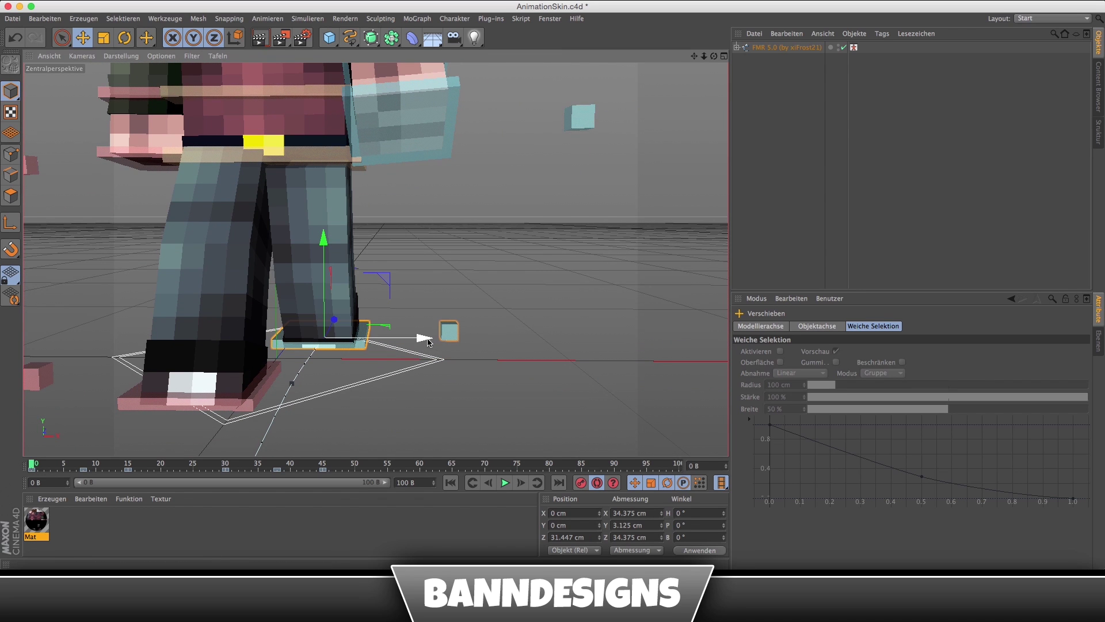
left_click_drag(435, 340, 439, 340)
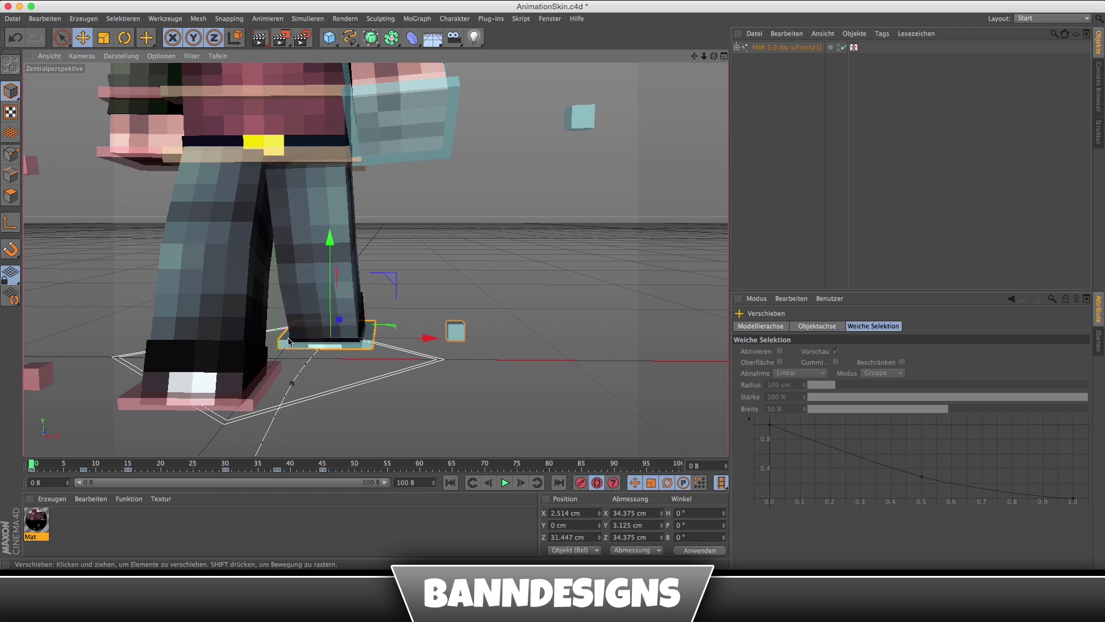
left_click_drag(310, 318, 467, 327, "alt")
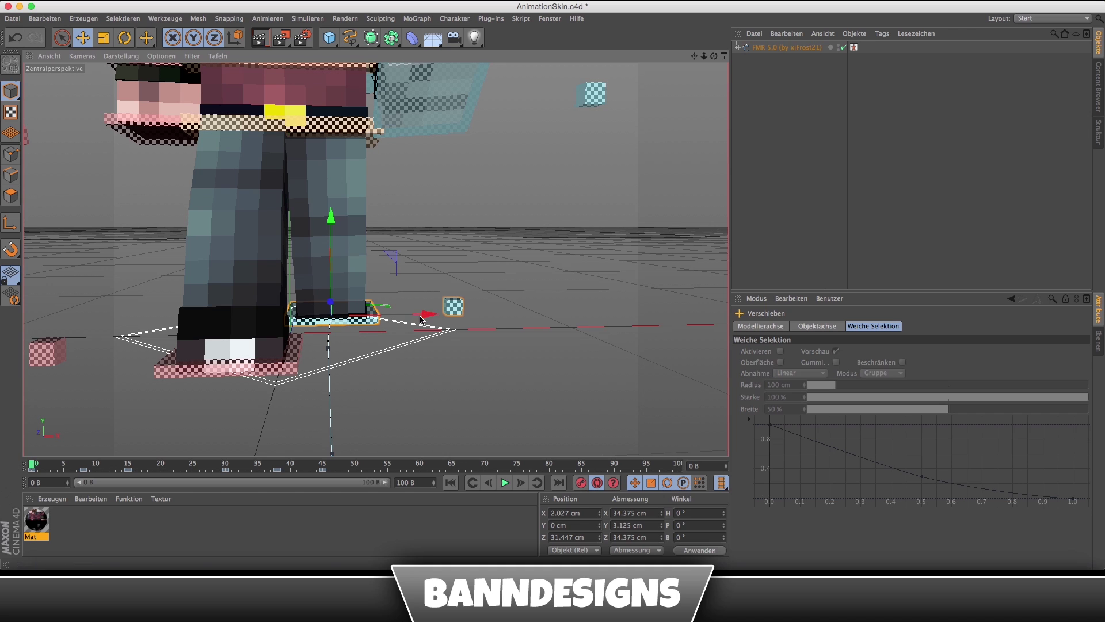
left_click(83, 467)
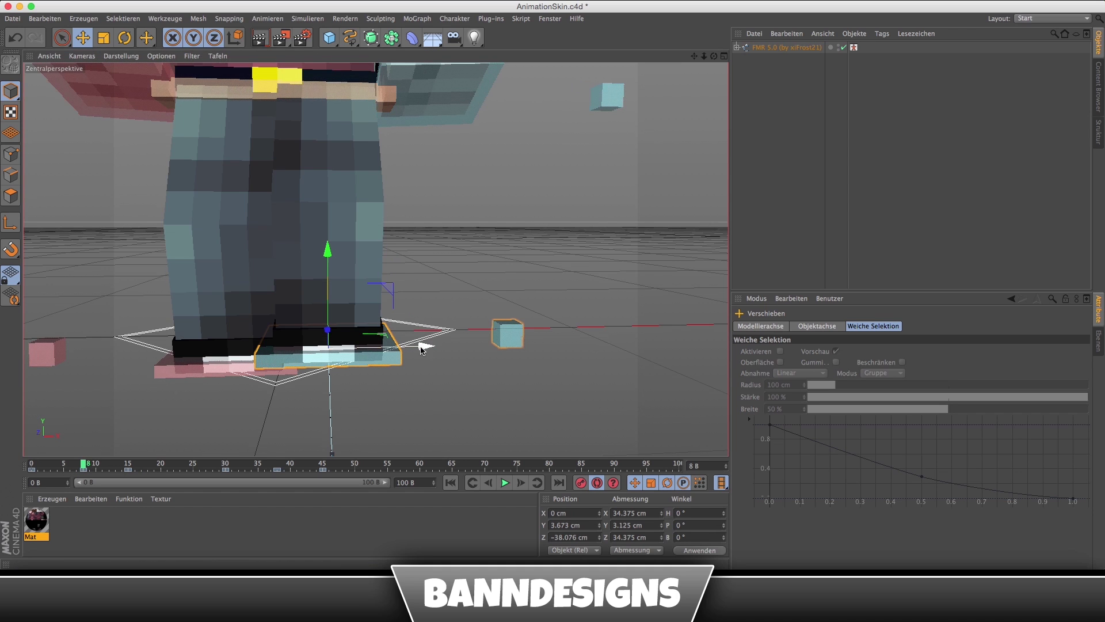
left_click_drag(425, 349, 432, 350)
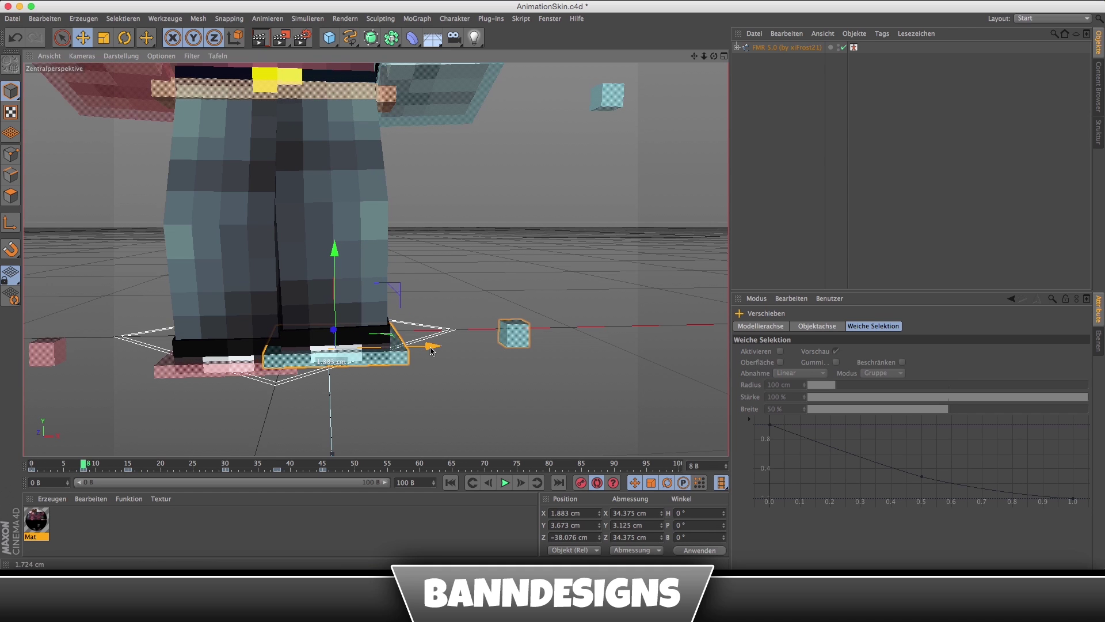
Nudge goalLegL sideways about 2.2 cm at frame 15, and slightly at frame 30.
left_click(133, 470)
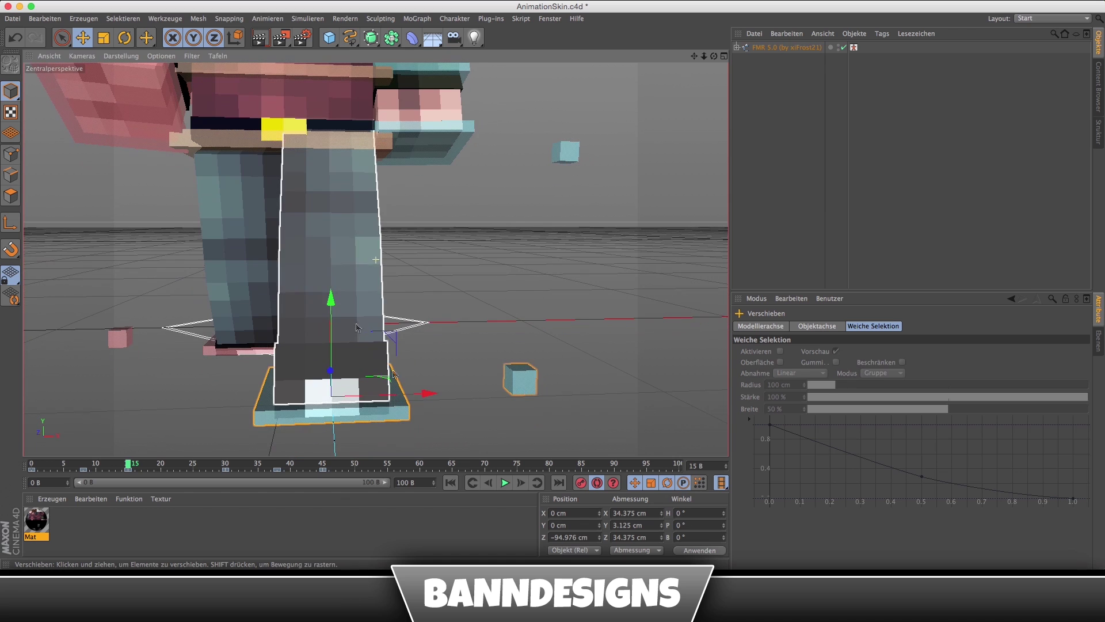
left_click_drag(429, 394, 438, 398)
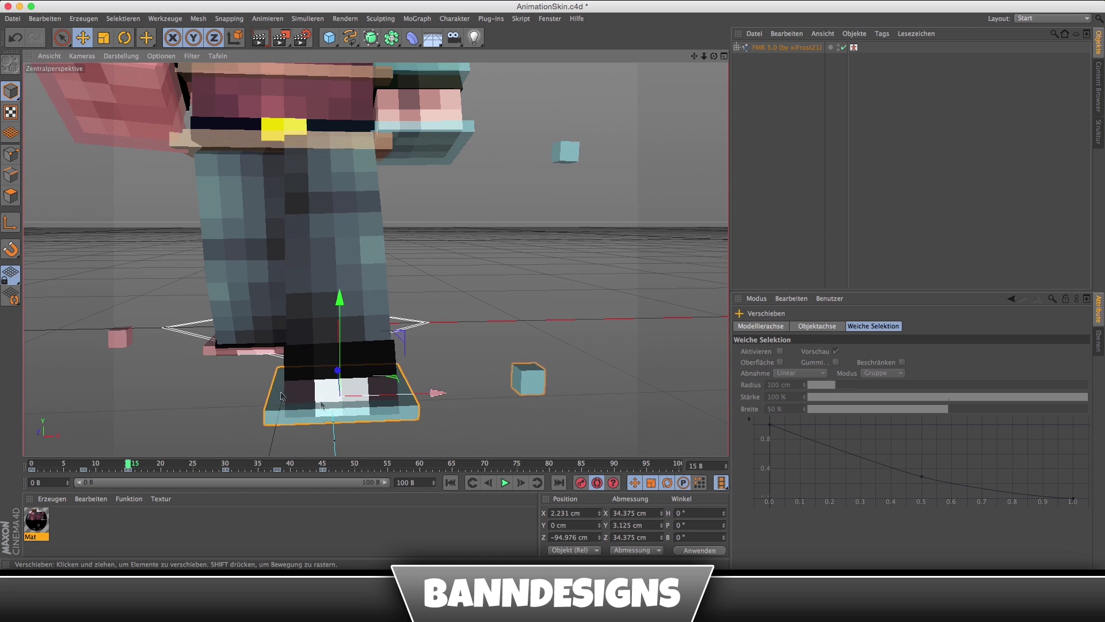
scroll(281, 396, "down", 3)
scroll(281, 397, "down", 2)
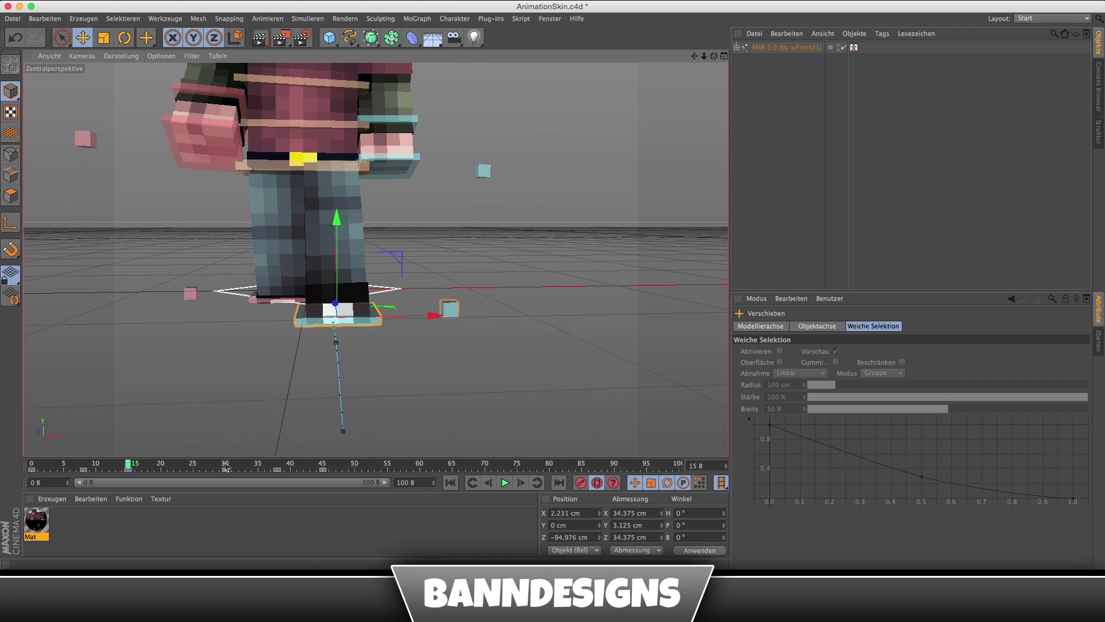
left_click(226, 466)
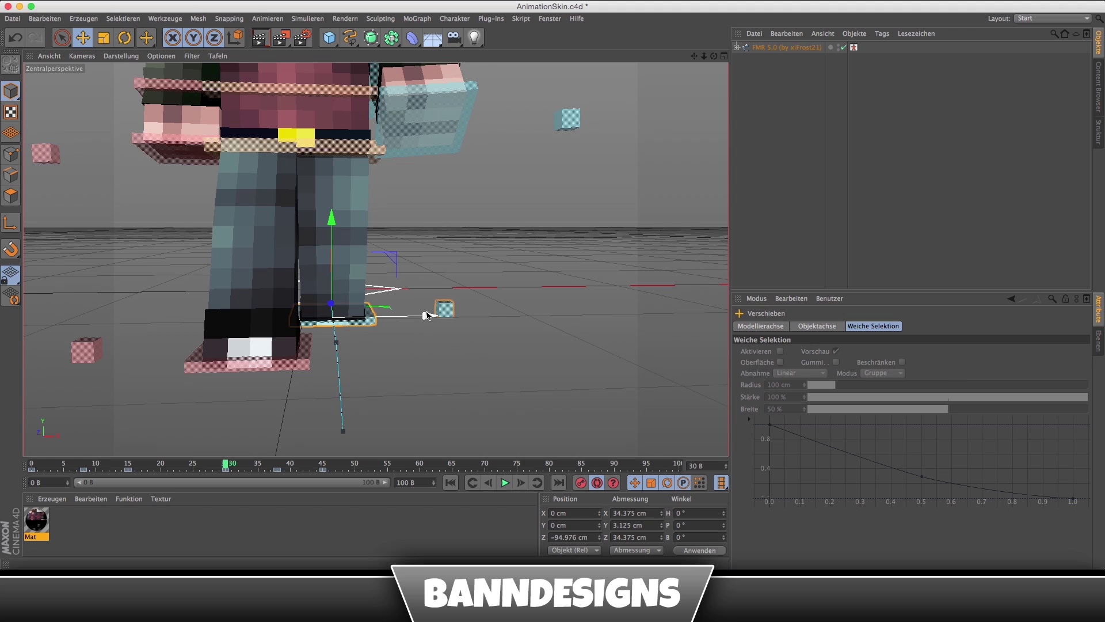
left_click_drag(427, 316, 434, 315)
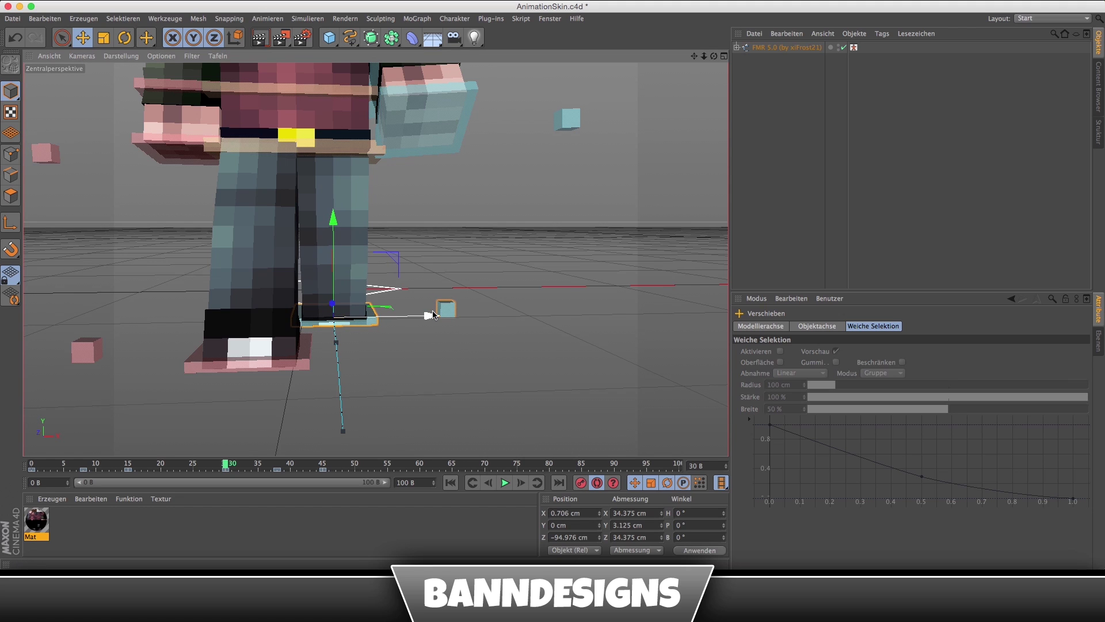
scroll(320, 361, "up", 2)
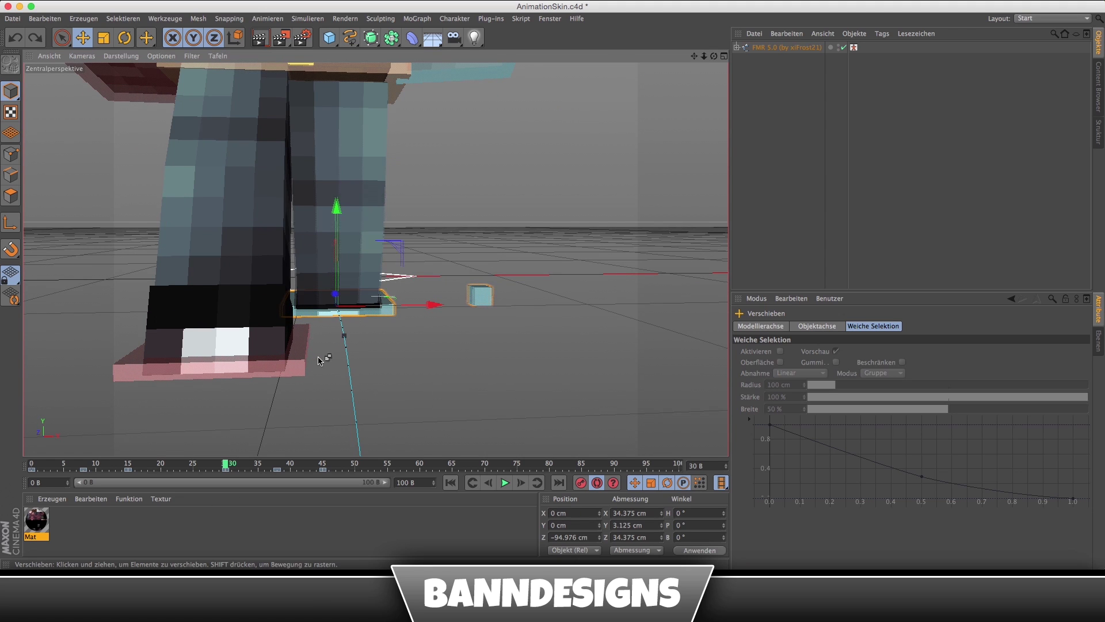
Copy the foot keys from frame 15 and paste them at frame 30.
left_click(129, 473)
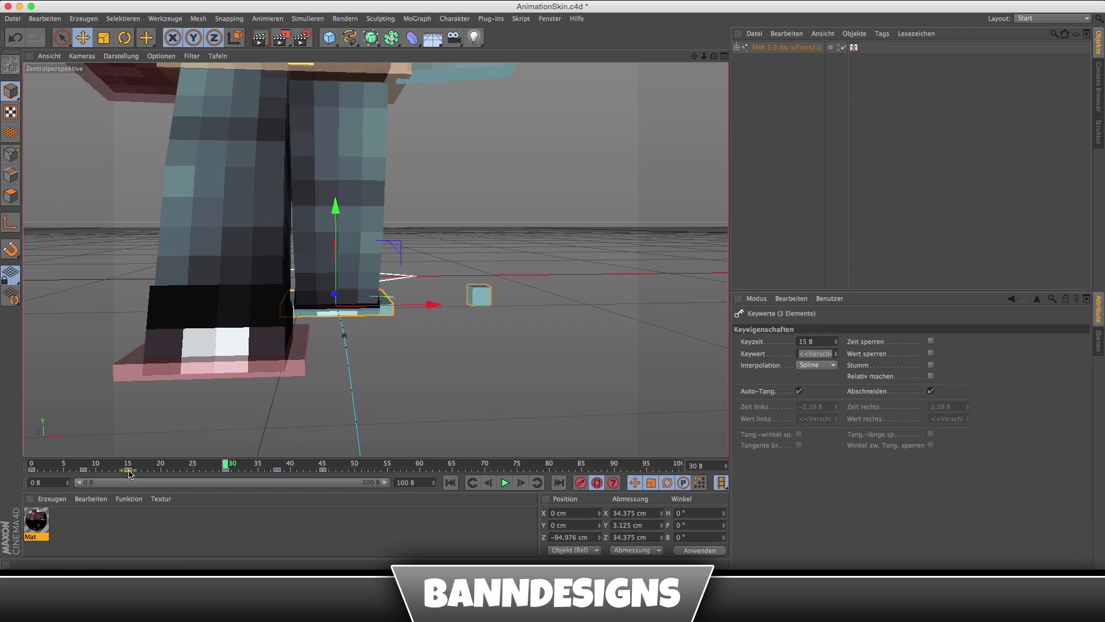
right_click(129, 474)
left_click(129, 453)
right_click(226, 474)
left_click(228, 456)
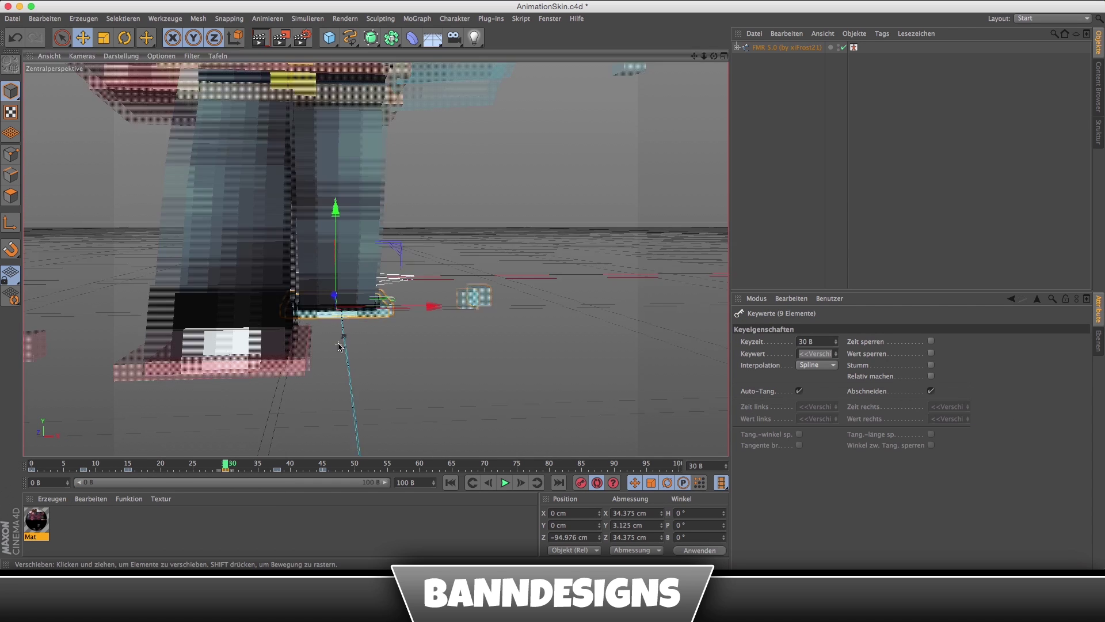
Shift goalLegL along X at frames 38 and 45.
left_click_drag(226, 464, 277, 464)
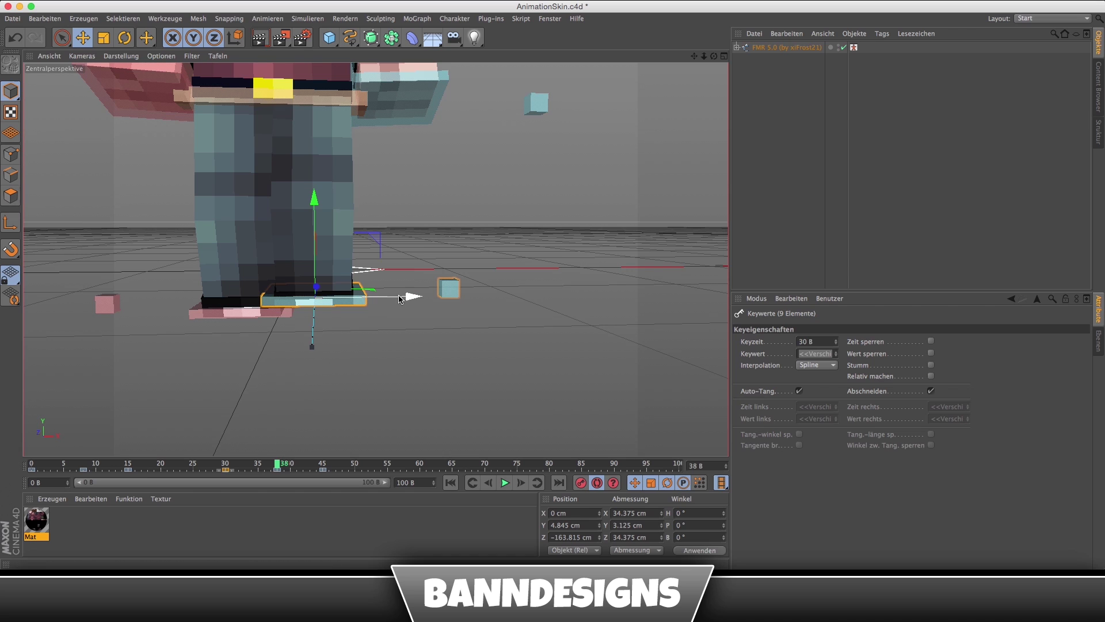
left_click_drag(400, 299, 410, 301)
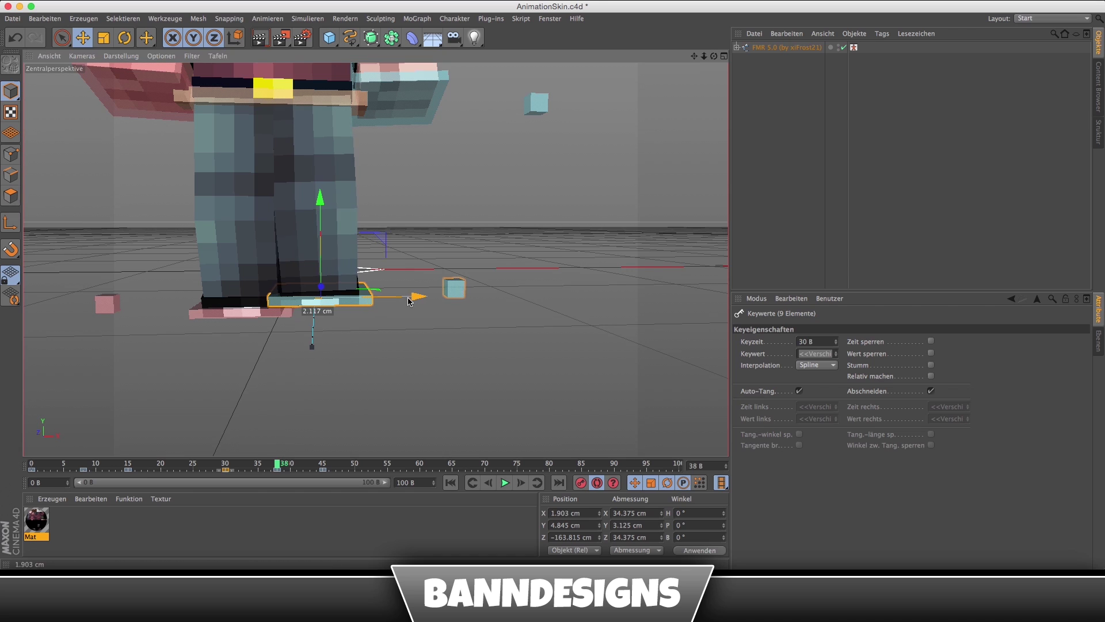
left_click(324, 465)
left_click_drag(407, 346, 416, 347)
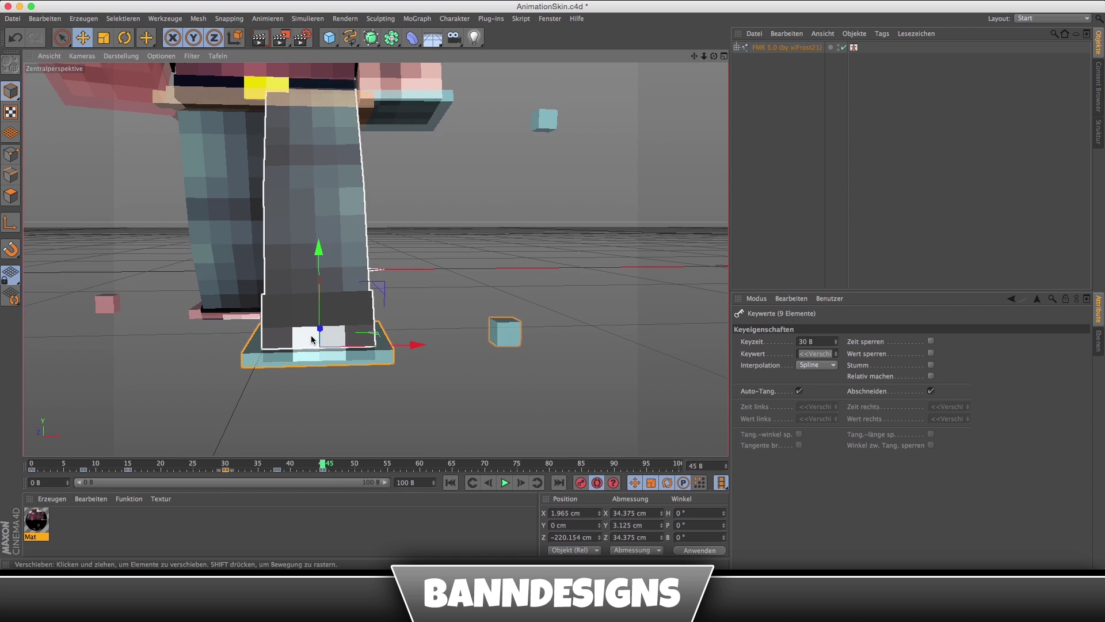
middle_click_drag(207, 331, 298, 354, "alt")
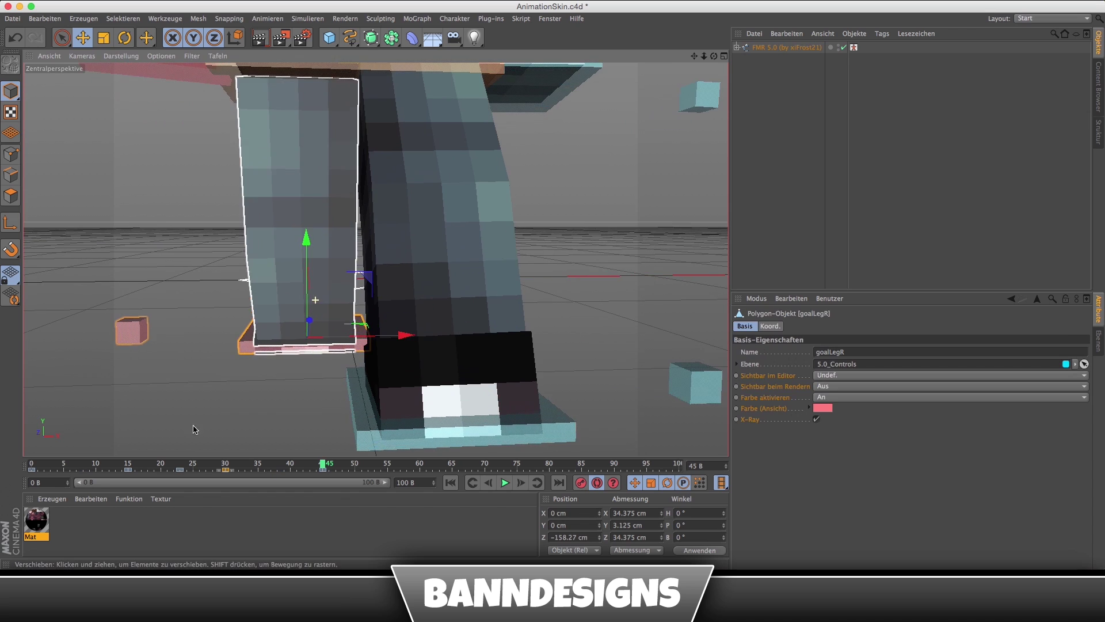
scroll(322, 299, "up", 3)
scroll(368, 311, "up", 3)
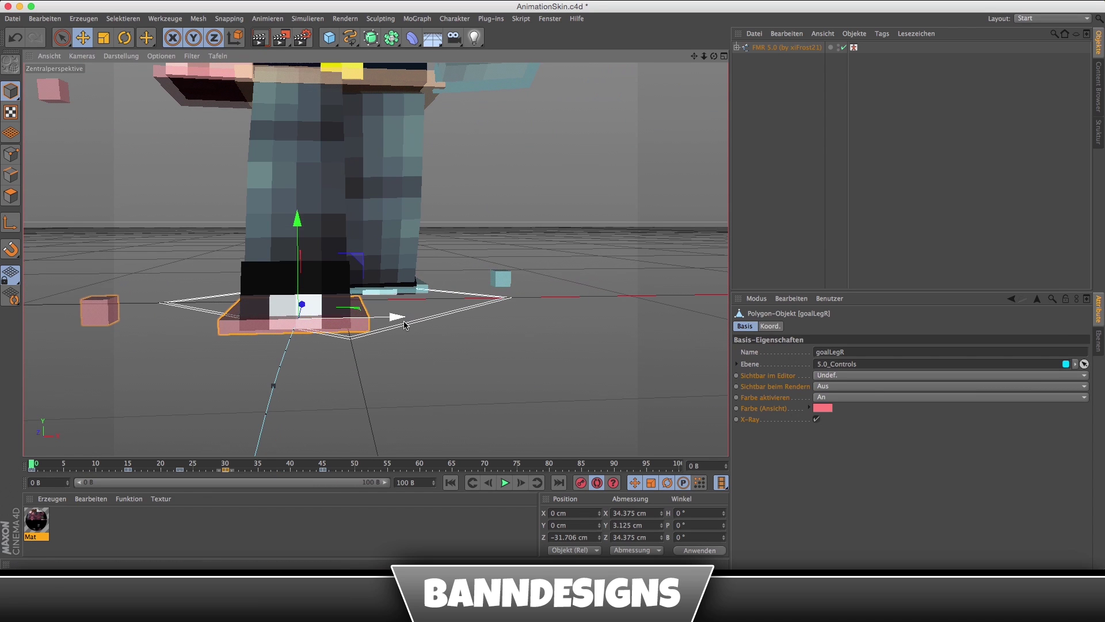
Shift goalLegR along X, then copy its frame 0 keys onto frame 15.
left_click_drag(395, 317, 296, 355)
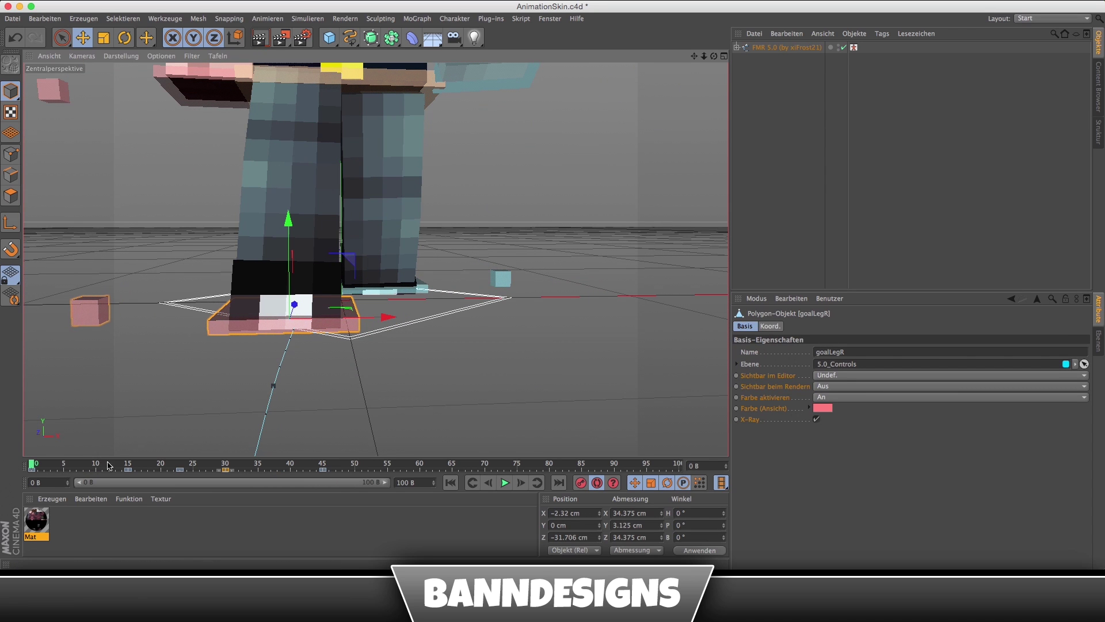
left_click(129, 467)
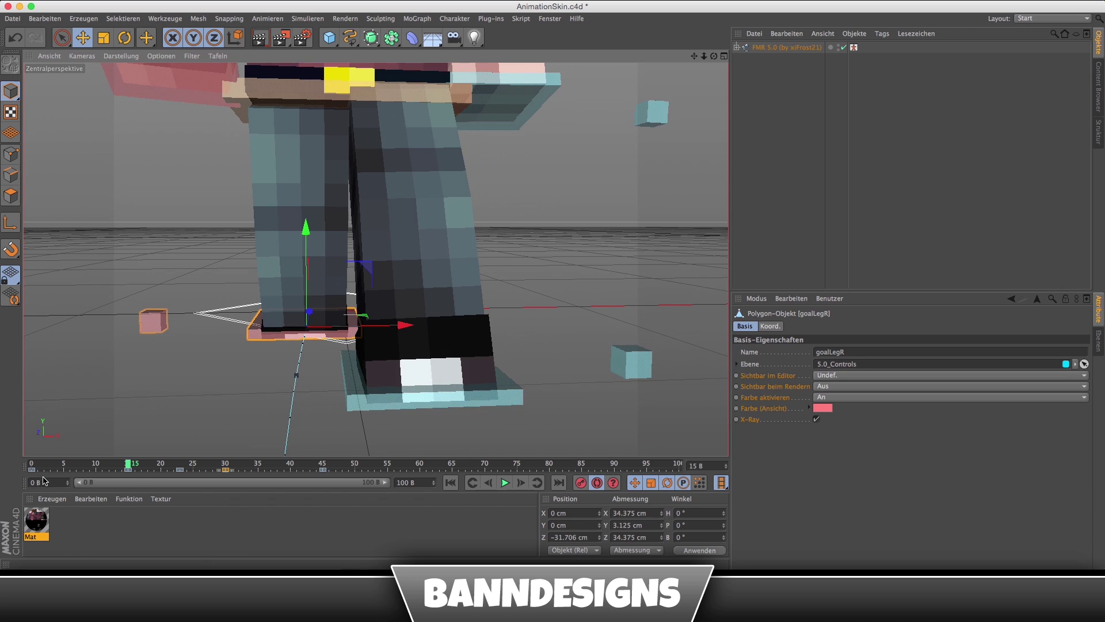
left_click(33, 471)
right_click(32, 471)
left_click(52, 452)
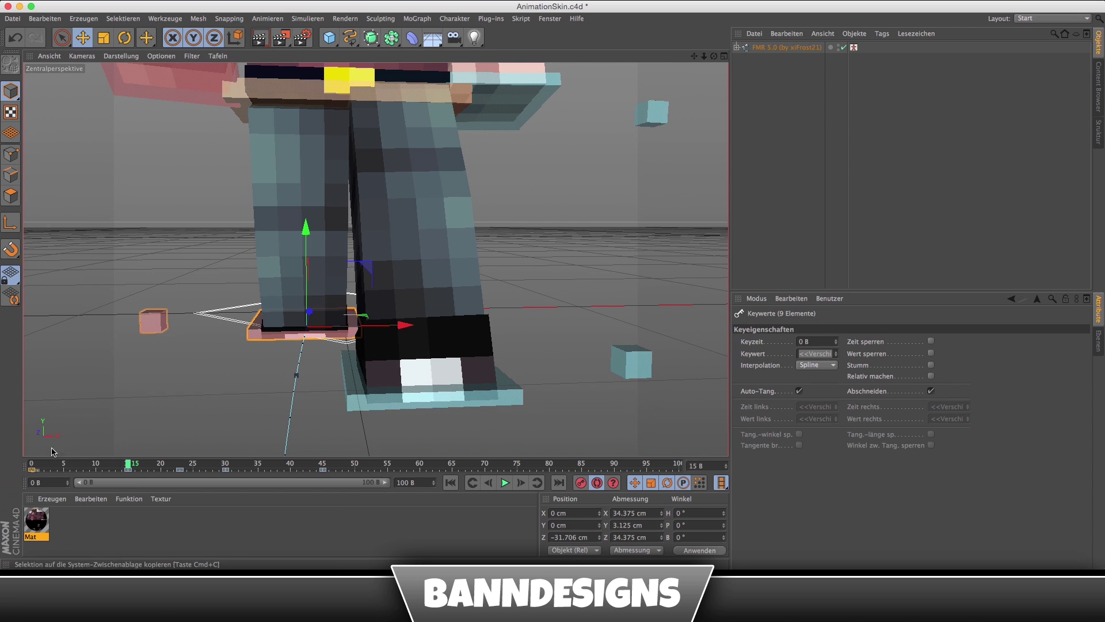
right_click(128, 471)
left_click(116, 458)
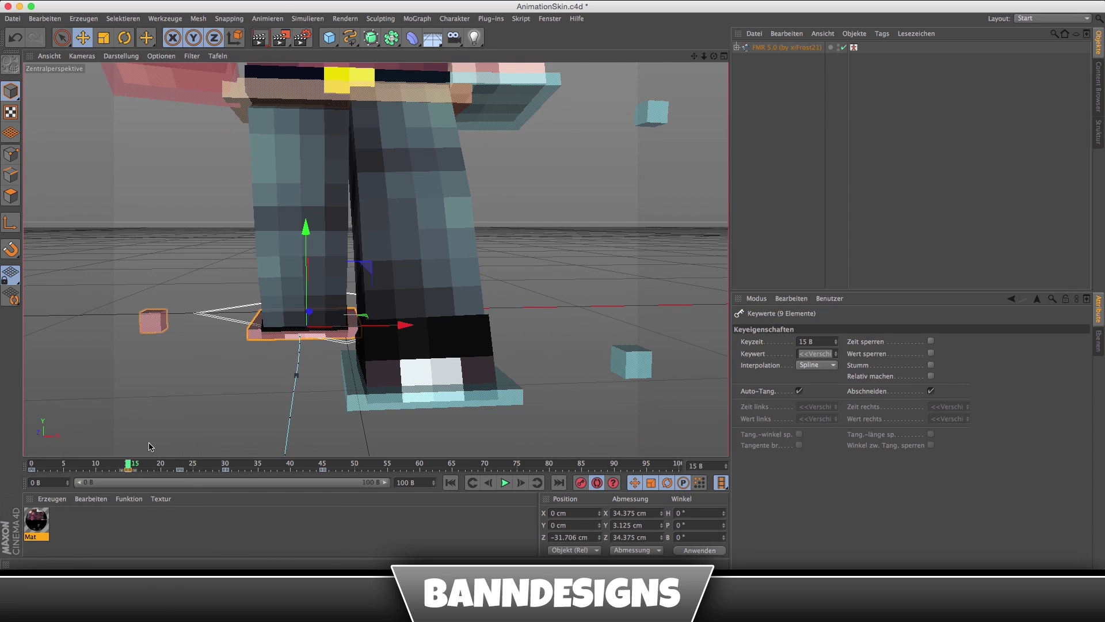
Shift goalLegR along X at frames 23 and 30.
left_click(129, 466)
left_click_drag(128, 467, 183, 465)
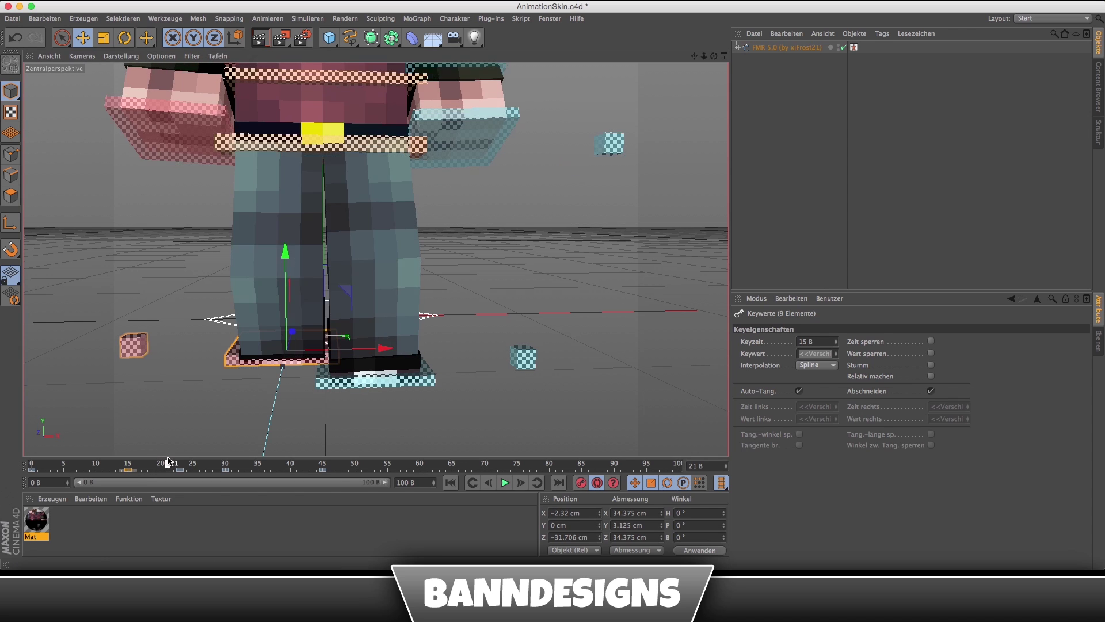
left_click_drag(383, 365, 377, 366)
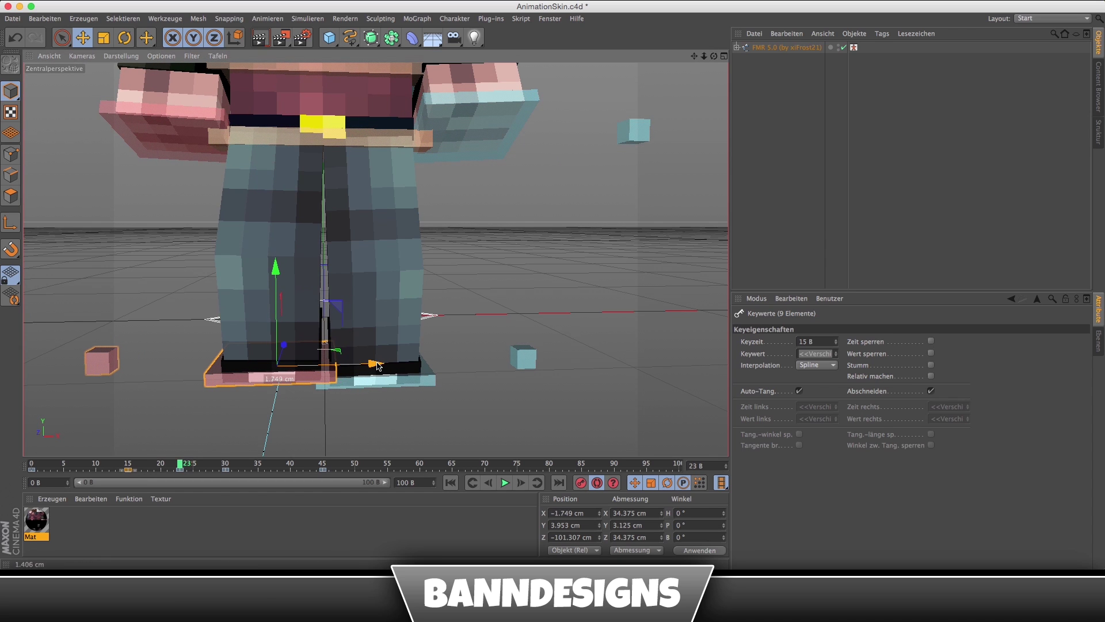
left_click(226, 464)
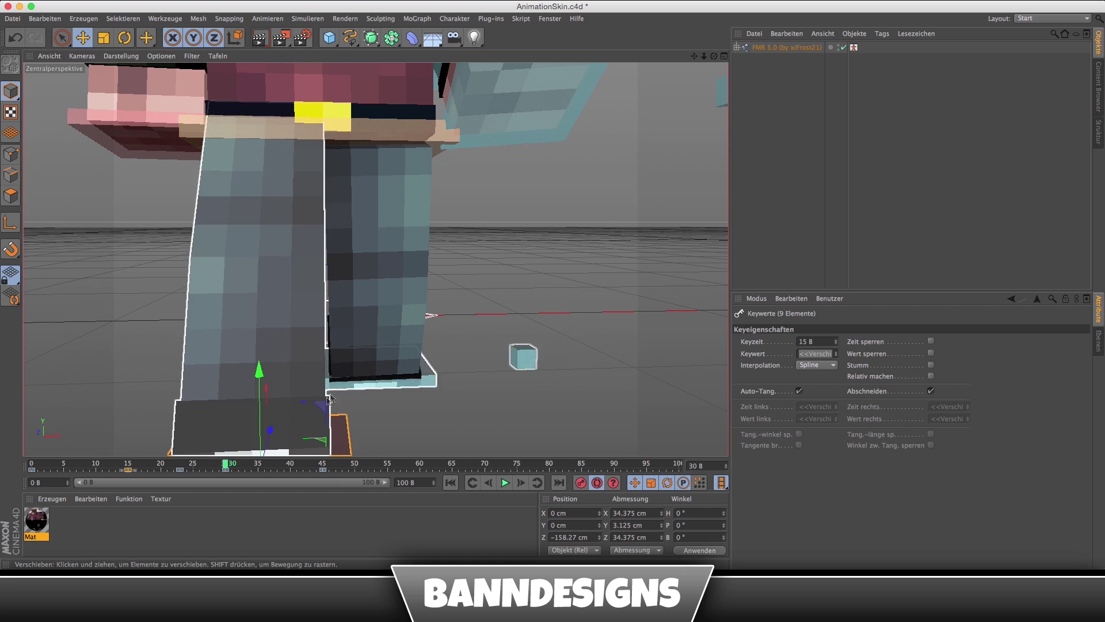
left_click_drag(383, 364, 377, 367)
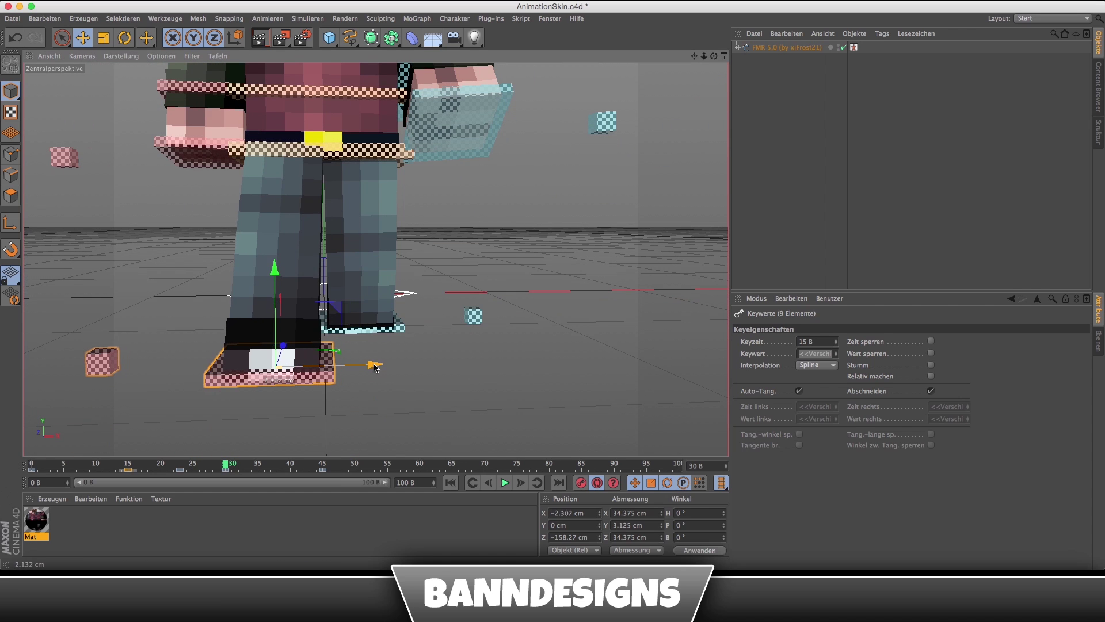
Paste the copied pose keys at frames 30 and 45.
right_click(226, 464)
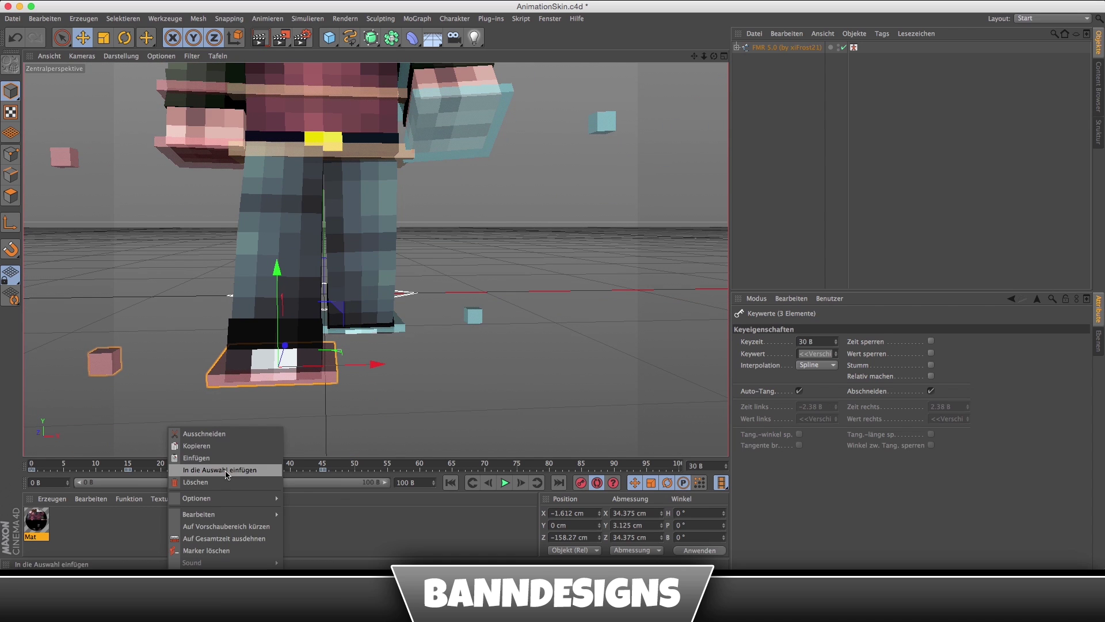
left_click(220, 446)
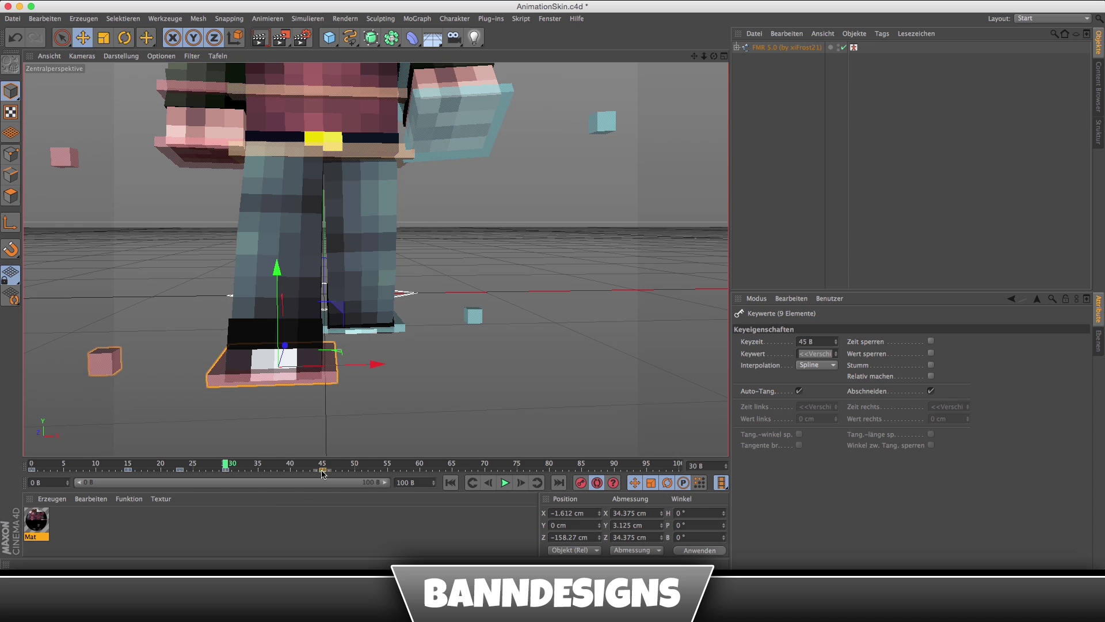
right_click(323, 473)
left_click(326, 462)
left_click_drag(324, 466, 1, 452)
right_click(323, 469)
left_click(323, 462)
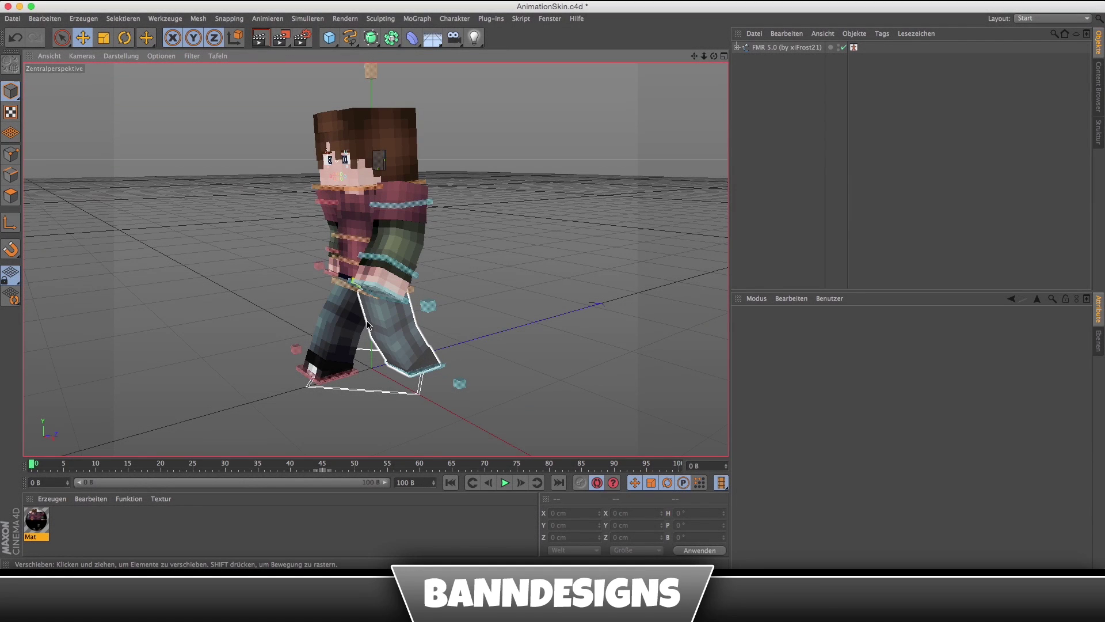
Zoom in on the legs, scrub to frame 12 and select goalLegL.
left_click(340, 325)
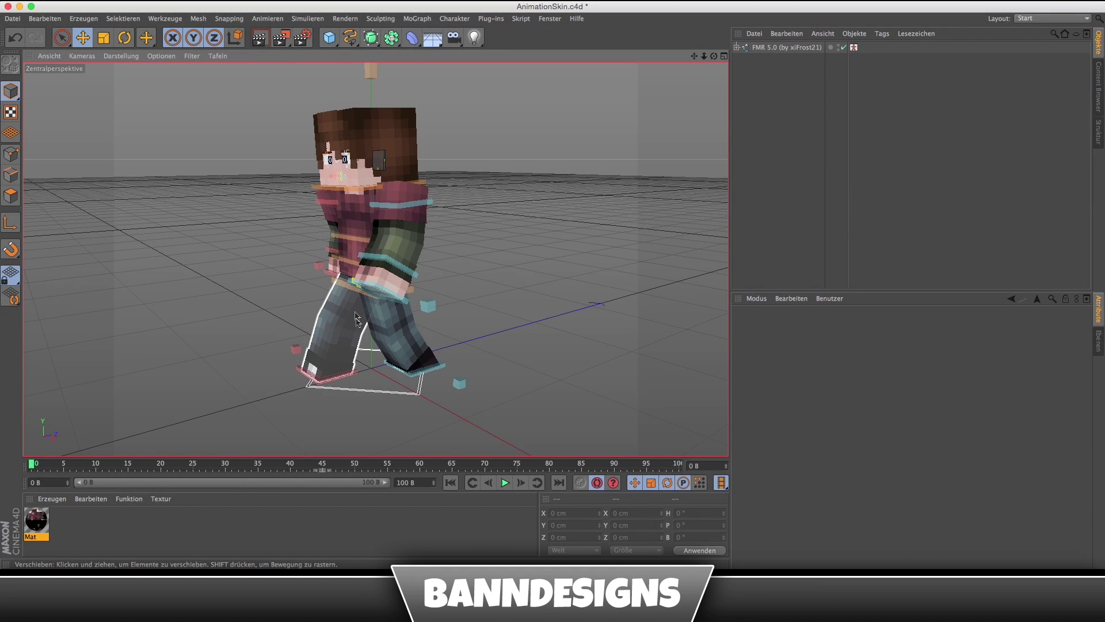
scroll(367, 271, "up", 2)
left_click(375, 260)
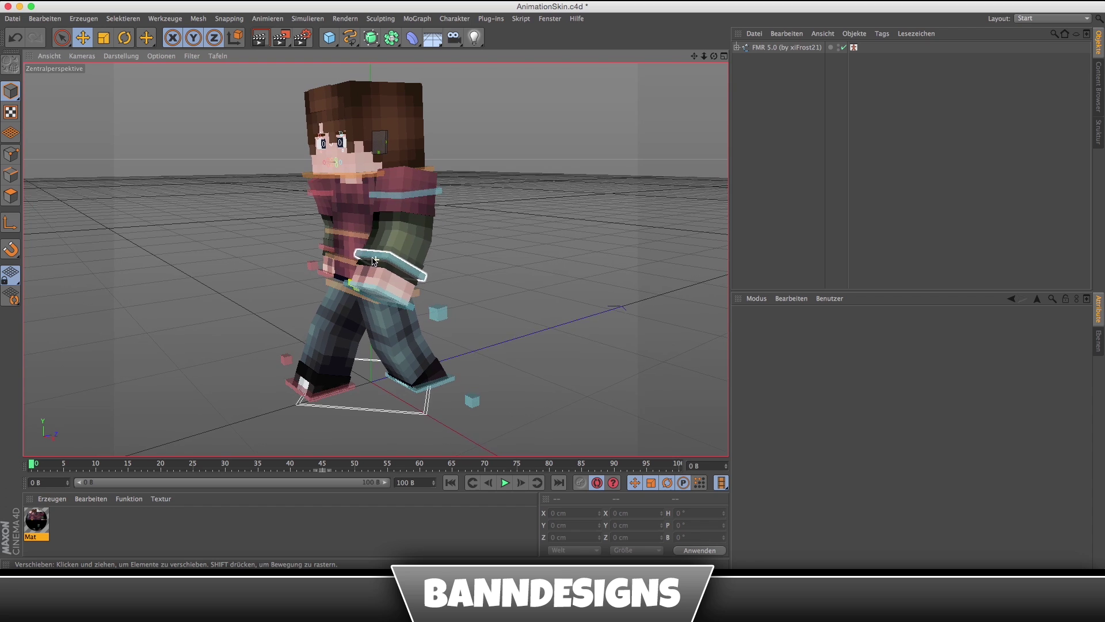
mouse_move(374, 260)
left_mouse_down("alt")
mouse_move(399, 374)
mouse_move(337, 374)
left_mouse_up("alt")
left_click(398, 374)
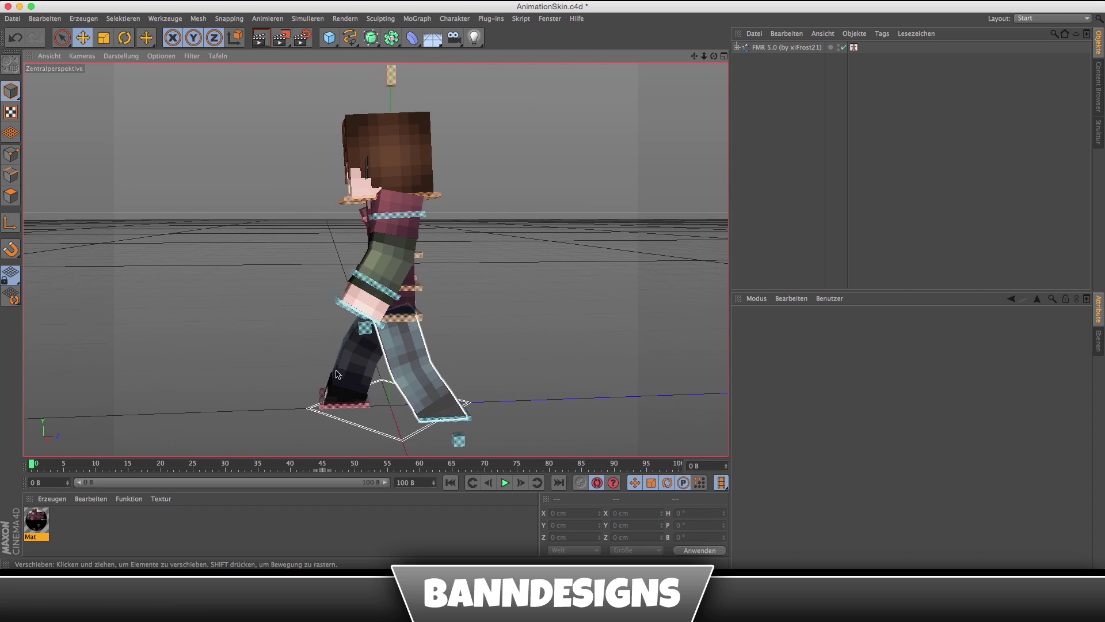
scroll(370, 259, "up", 2)
scroll(357, 338, "up", 2)
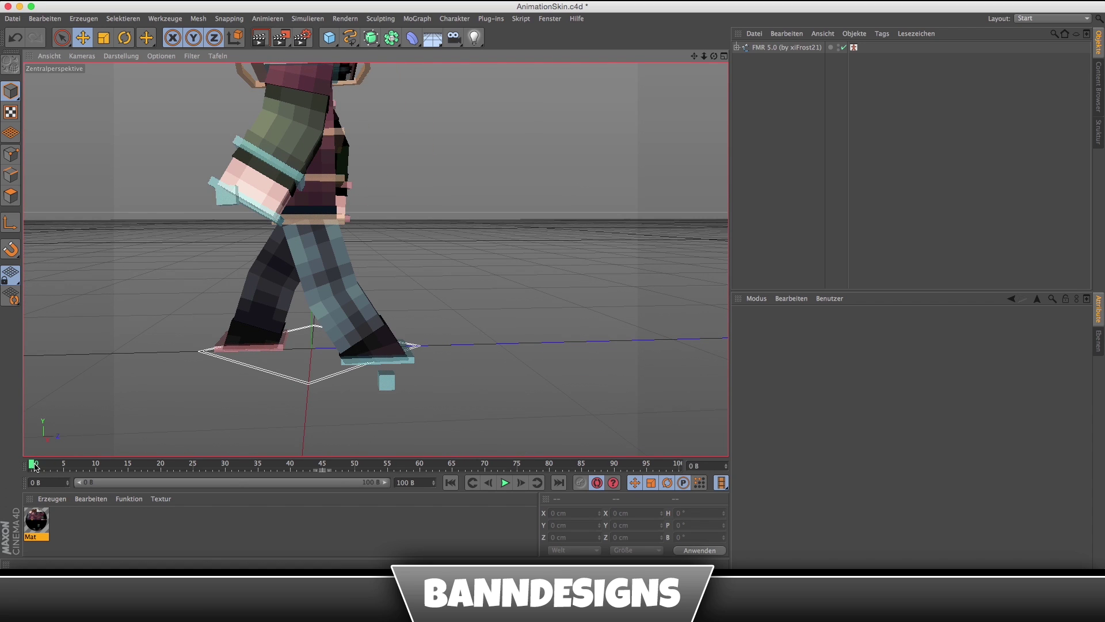
left_click_drag(32, 467, 77, 479)
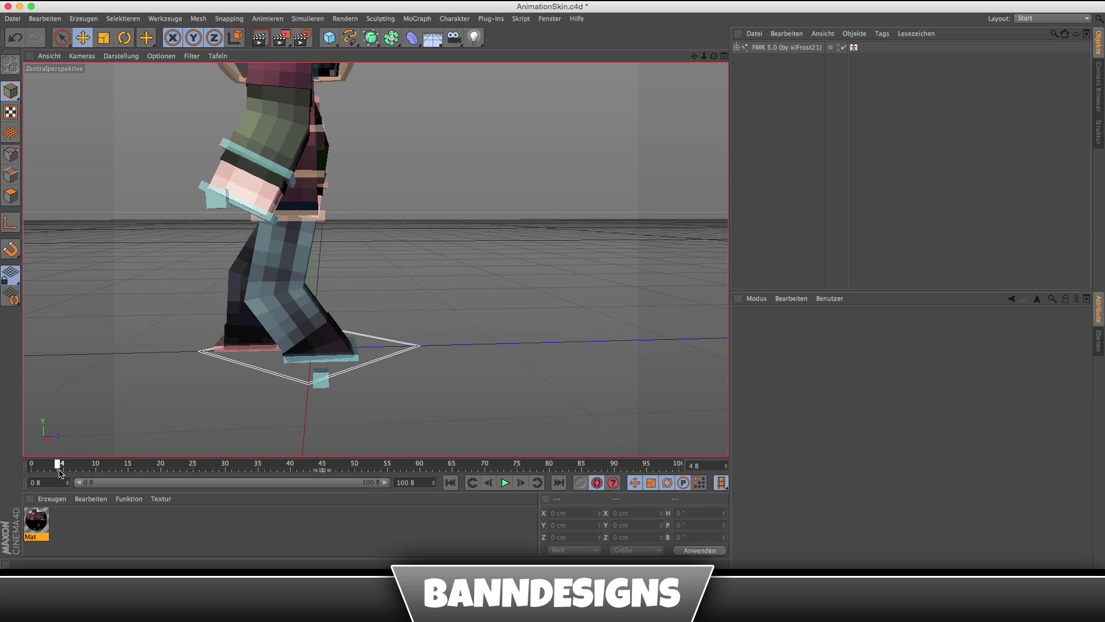
left_click_drag(77, 479, 112, 488)
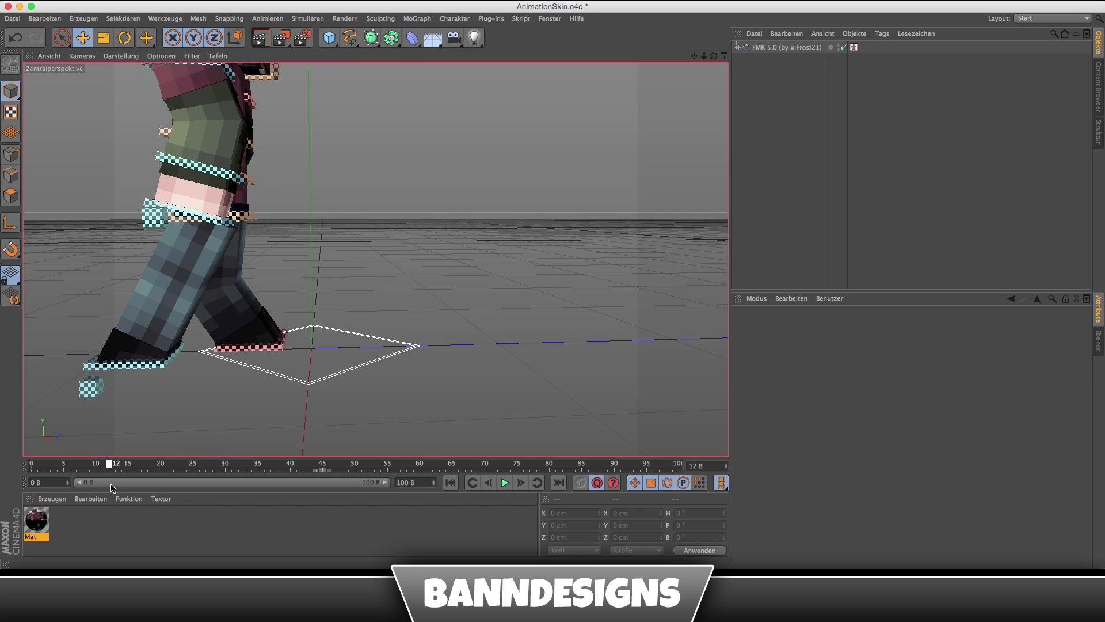
left_click(130, 367)
left_click_drag(130, 367, 256, 318, "alt")
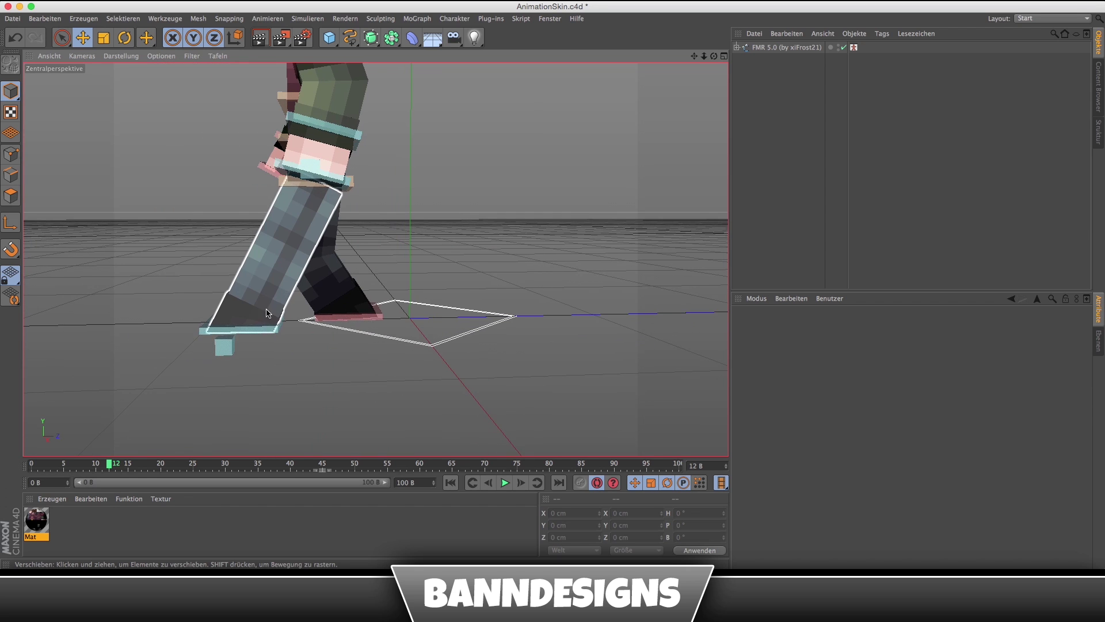
scroll(256, 318, "up", 2)
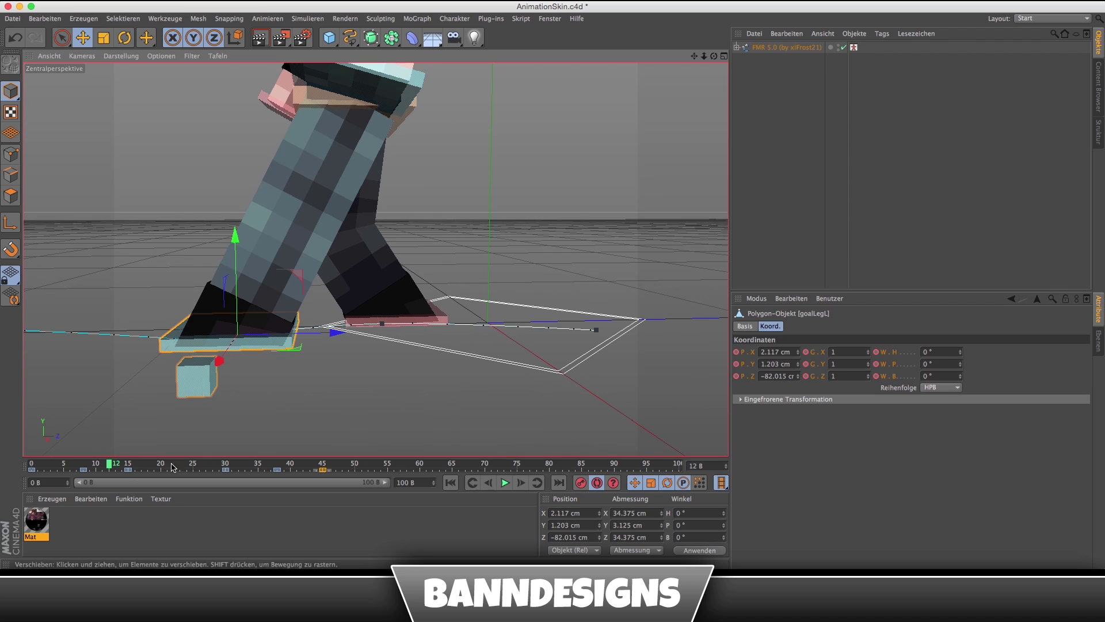
Push goalLegL along Z at frames 12, 13 and 14, then advance to frame 18.
left_click_drag(111, 467, 111, 467)
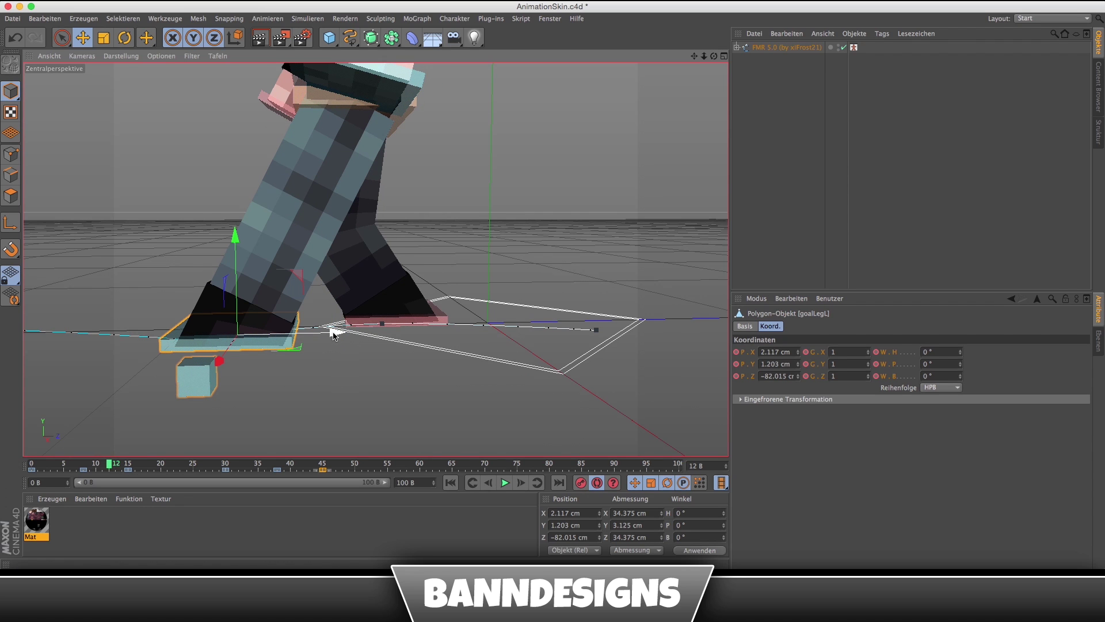
left_click_drag(334, 336, 346, 337)
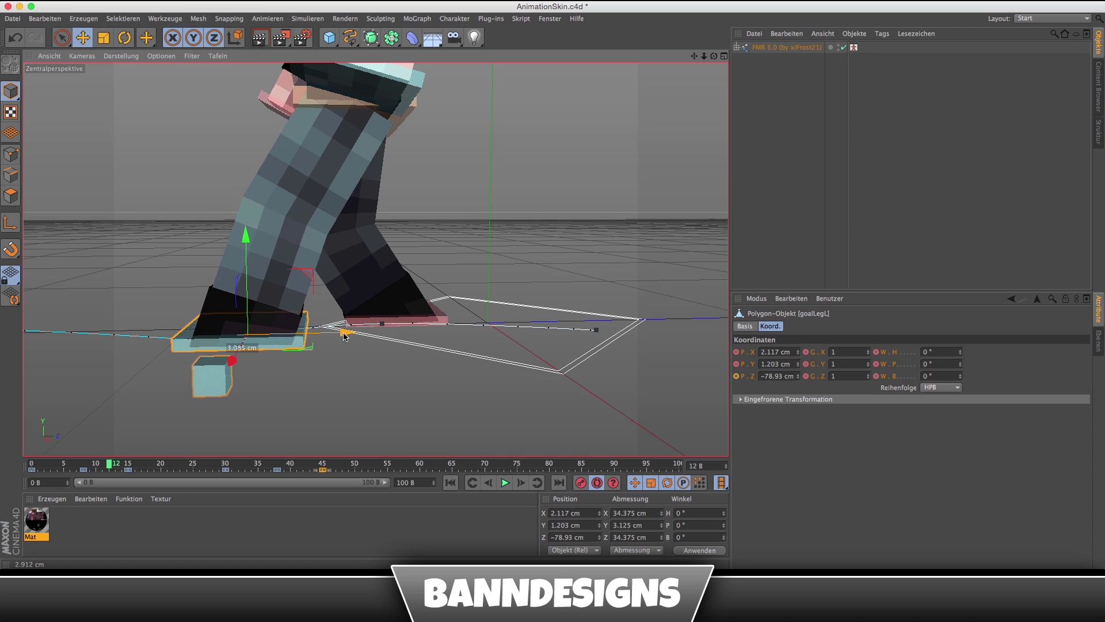
left_click_drag(113, 466, 117, 466)
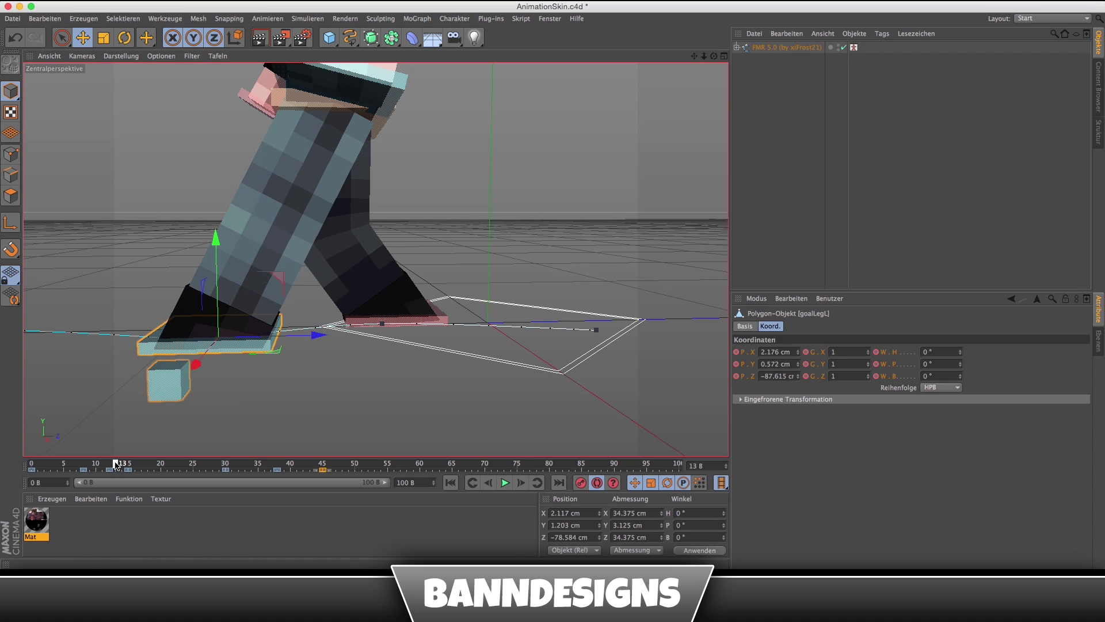
left_click_drag(317, 339, 196, 442)
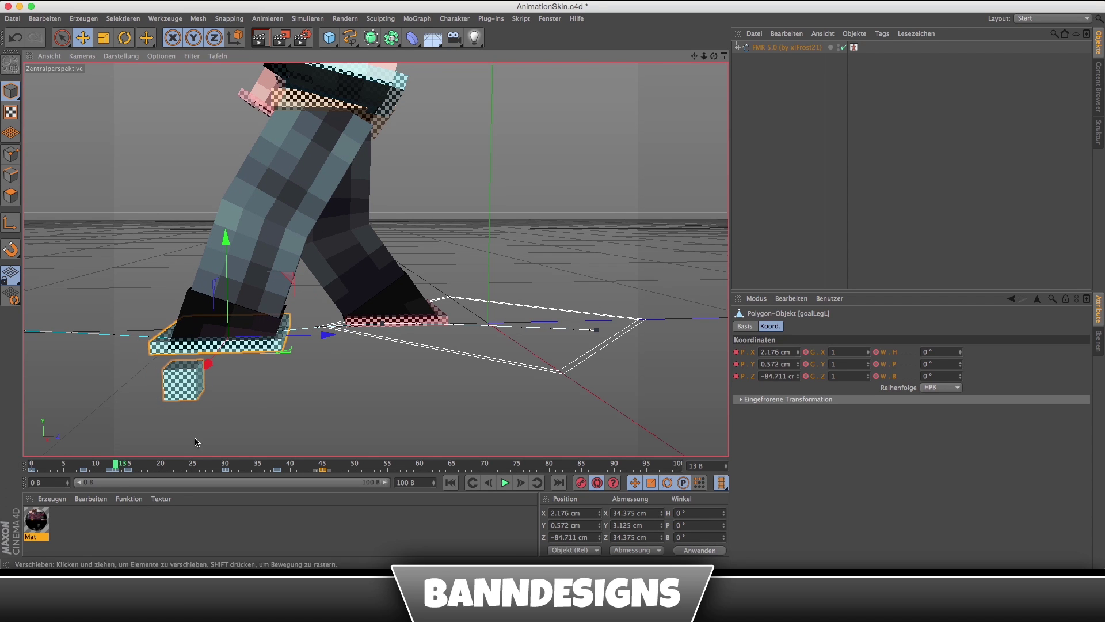
left_click_drag(129, 463, 126, 462)
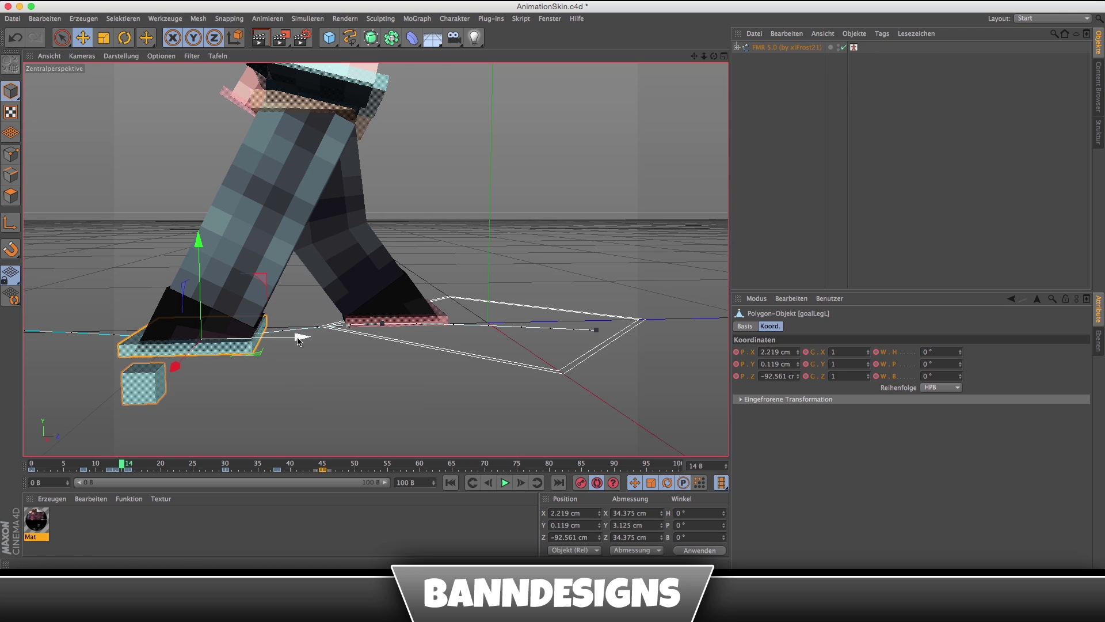
left_click_drag(299, 341, 306, 341)
left_click_drag(125, 469, 141, 467)
Select goalLegR and slide it along Z at frames 17 and 16.
left_click(416, 324)
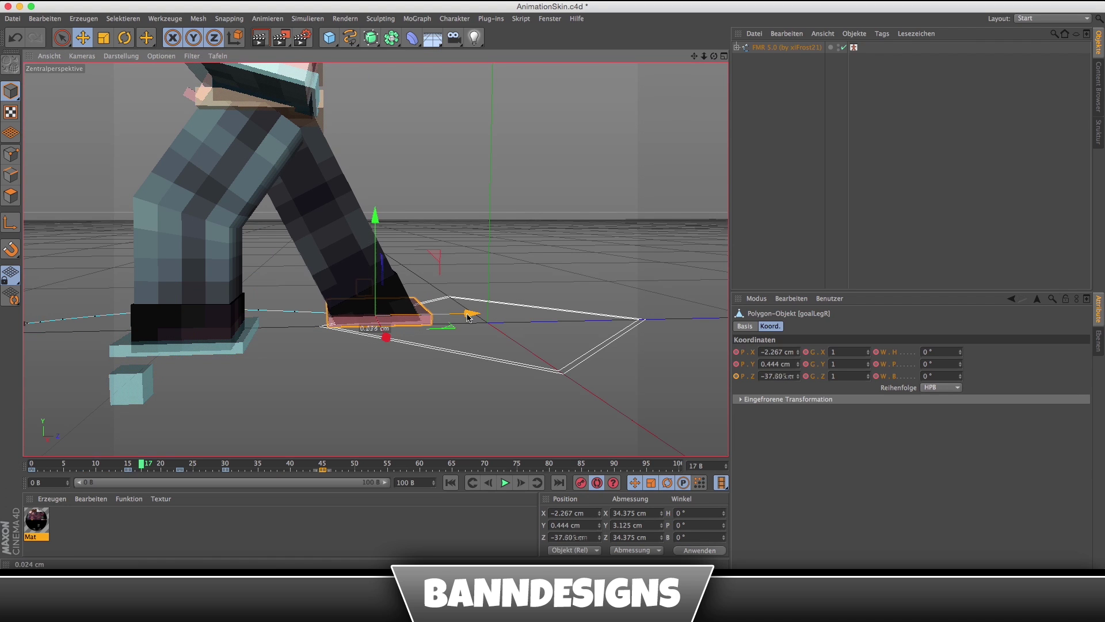
left_click_drag(470, 317, 462, 318)
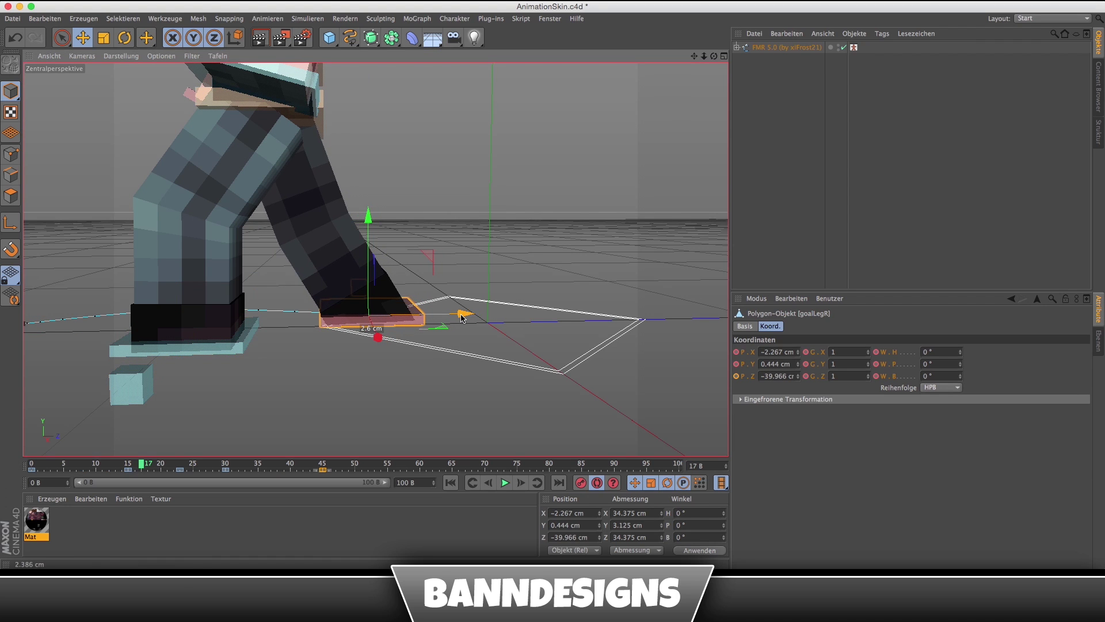
left_click(135, 464)
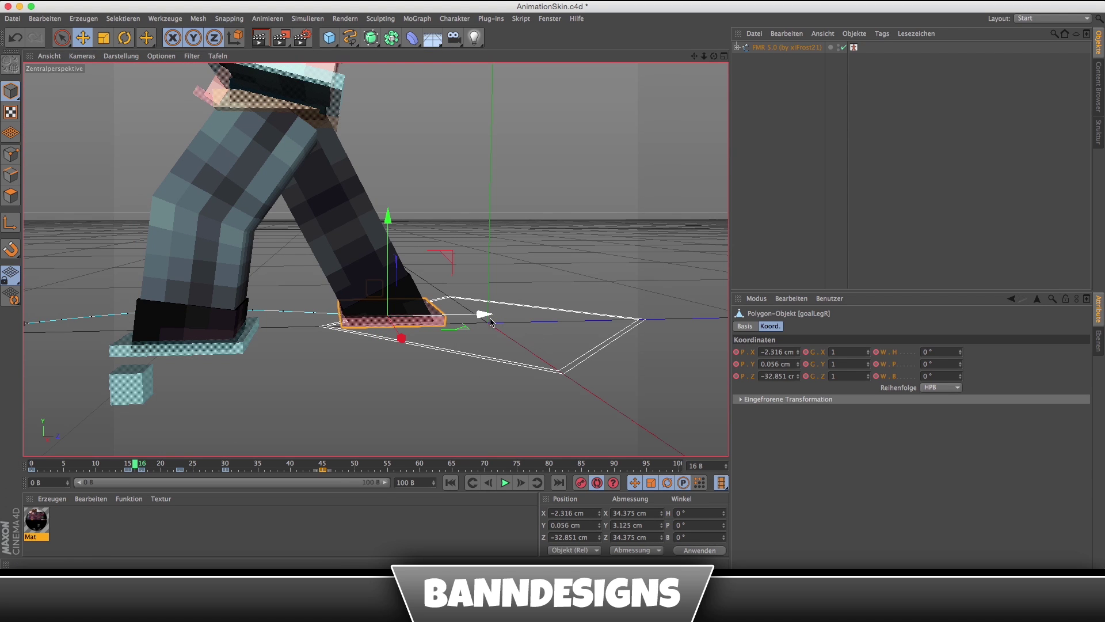
left_click_drag(491, 321, 479, 321)
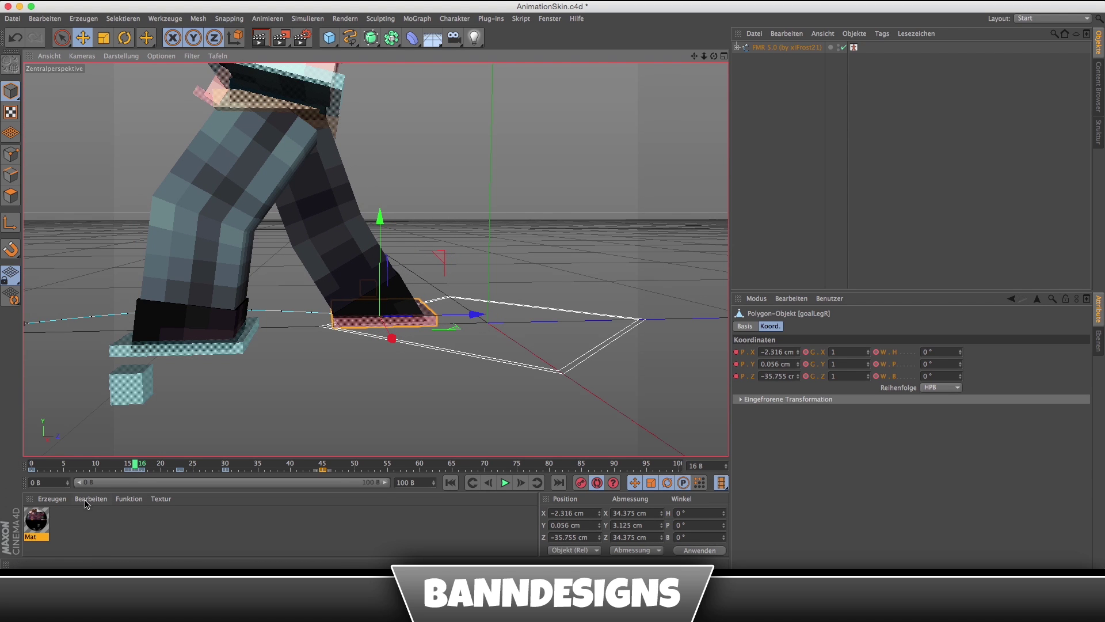
Adjust goalLegR along Z at frames 28 and 29, then step to frame 30.
left_click_drag(135, 464, 187, 465)
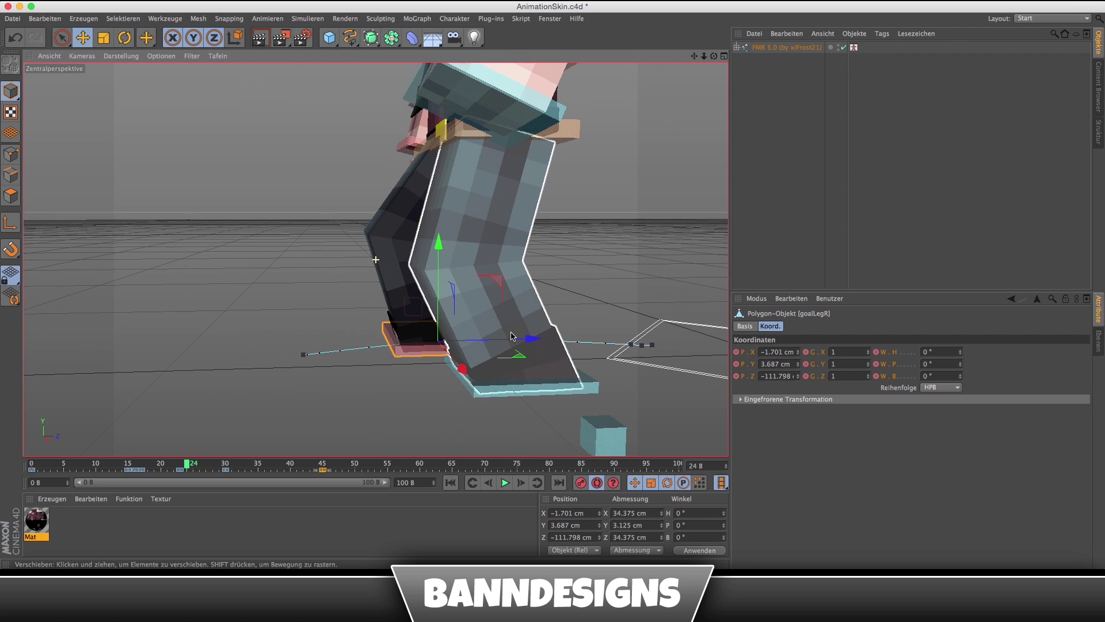
left_click_drag(199, 467, 213, 465)
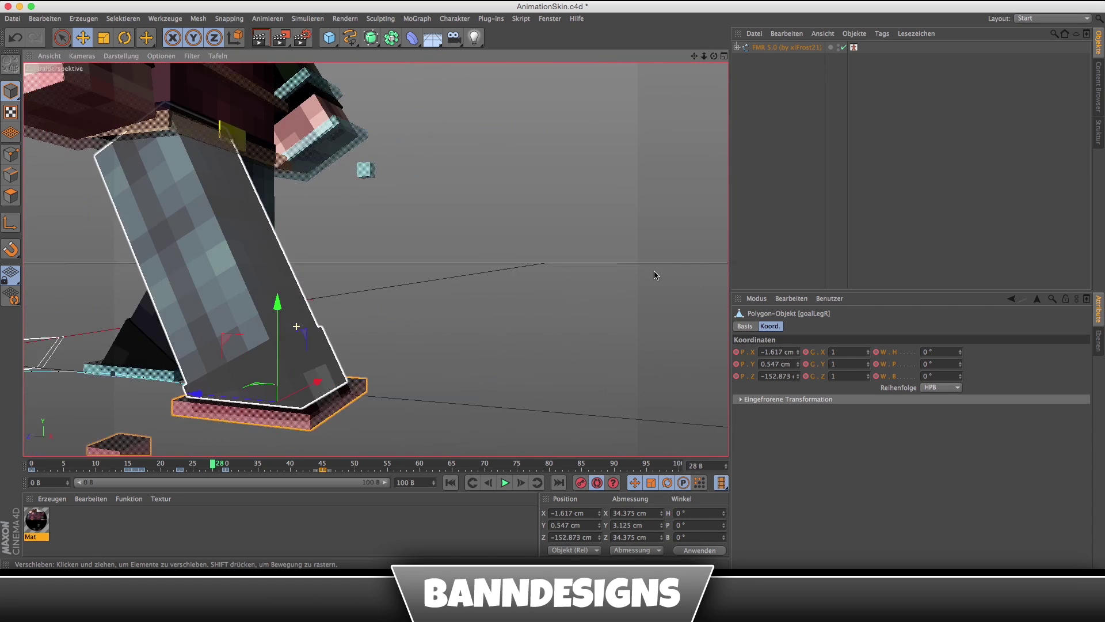
left_click_drag(374, 259, 376, 388, "alt")
mouse_move(234, 379)
left_mouse_down()
mouse_move(219, 379)
mouse_move(234, 381)
left_mouse_up()
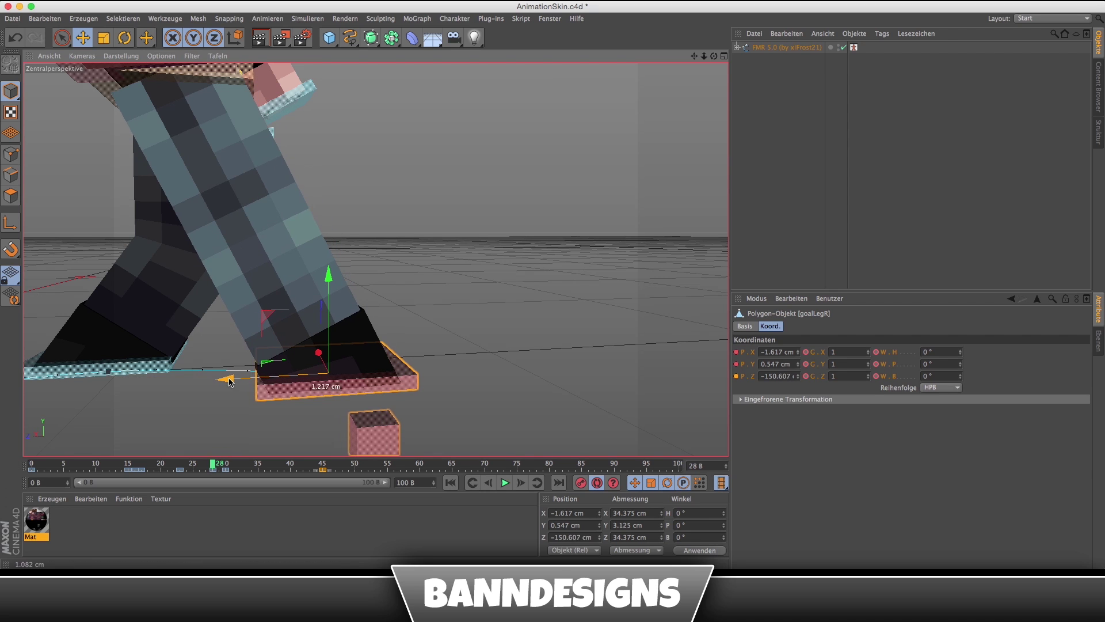
left_click(220, 465)
left_click_drag(252, 380, 245, 385)
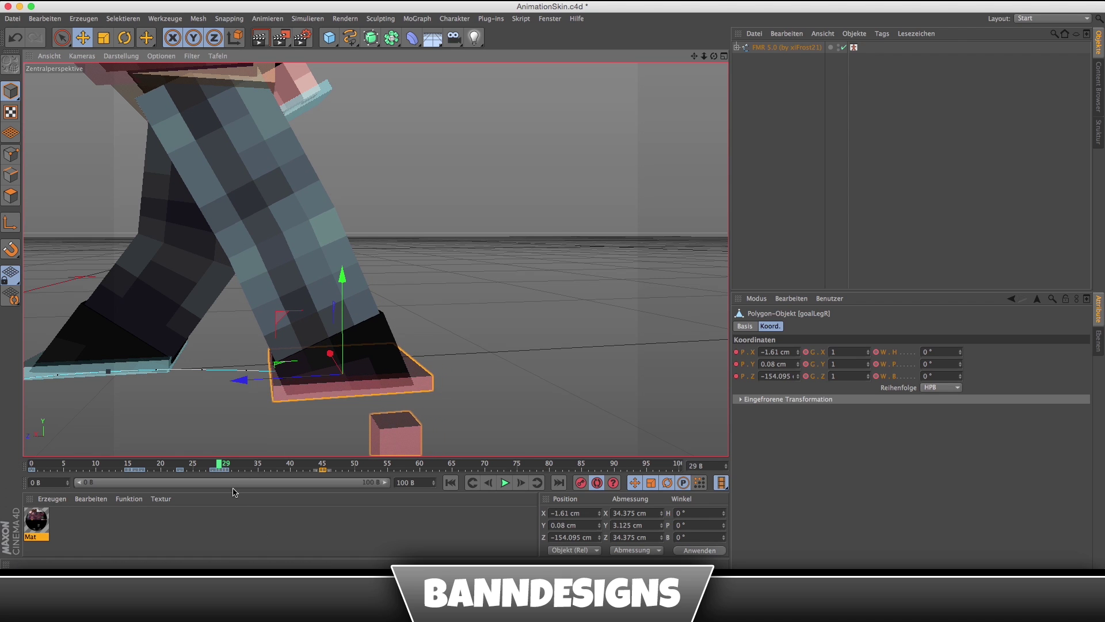
left_click_drag(221, 468, 232, 471)
Select goalLegL and shift it along Z at frame 31.
left_click(116, 364)
left_click_drag(241, 403, 295, 413, "alt")
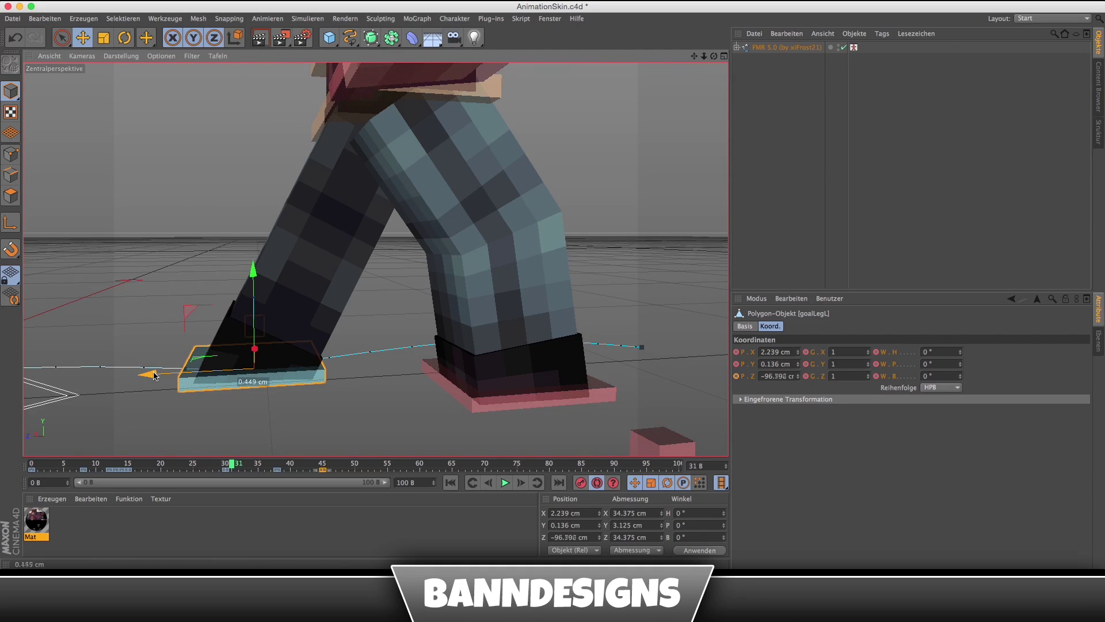
left_click_drag(155, 375, 162, 376)
Scrub the walk from frame 29 to 50 while orbiting to review the feet.
left_click_drag(228, 459, 217, 460)
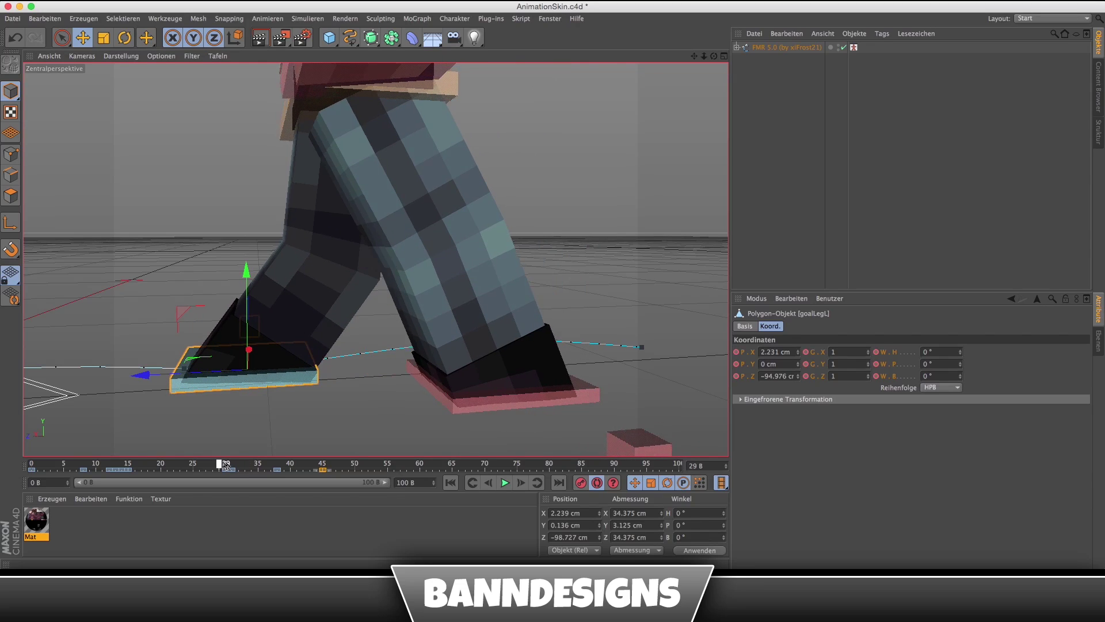
left_click_drag(217, 460, 304, 463)
mouse_move(551, 287)
left_mouse_down("alt")
mouse_move(406, 240)
mouse_move(397, 253)
left_mouse_up("alt")
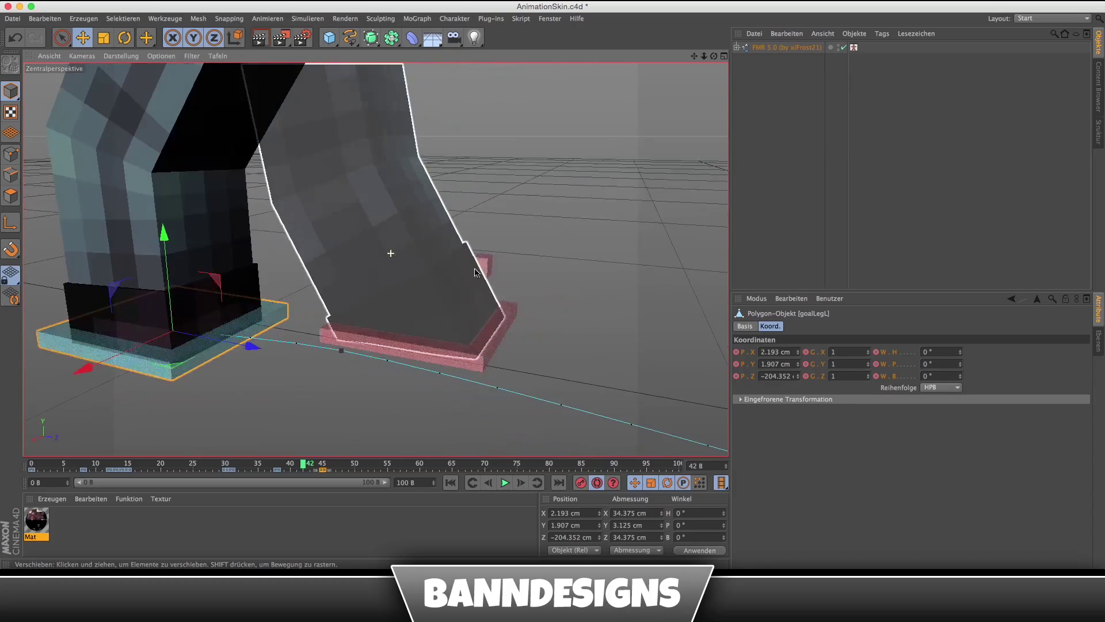
left_click_drag(304, 464, 355, 463)
mouse_move(345, 345)
left_mouse_down("alt")
mouse_move(361, 256)
mouse_move(483, 297)
left_mouse_up("alt")
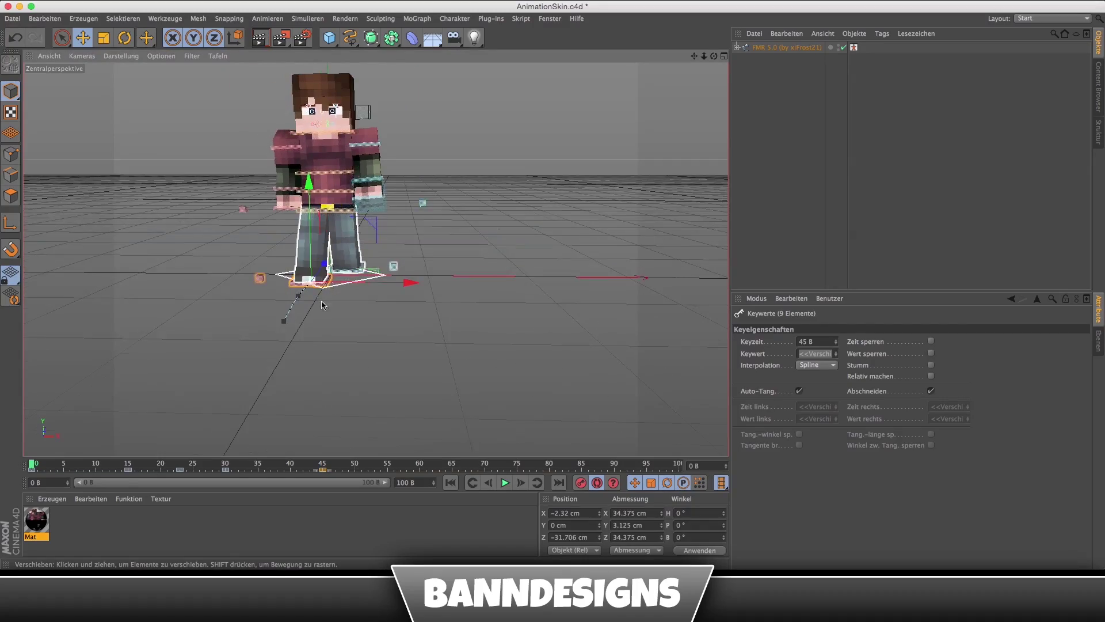
mouse_move(322, 305)
left_mouse_down("alt")
mouse_move(409, 275)
mouse_move(332, 274)
left_mouse_up("alt")
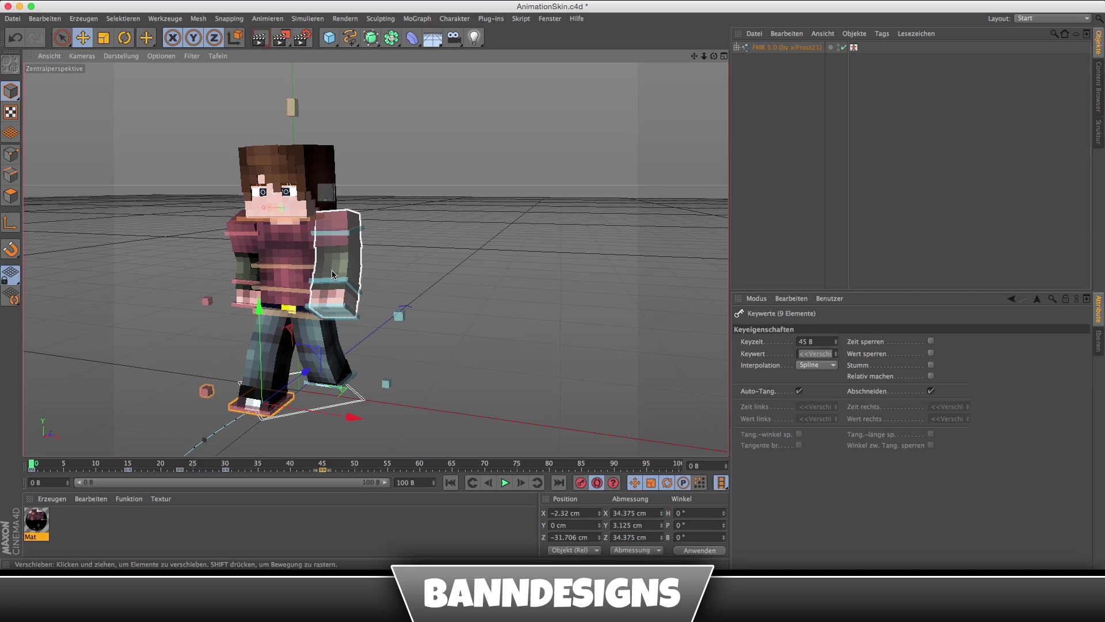
left_click_drag(309, 278, 390, 292, "alt")
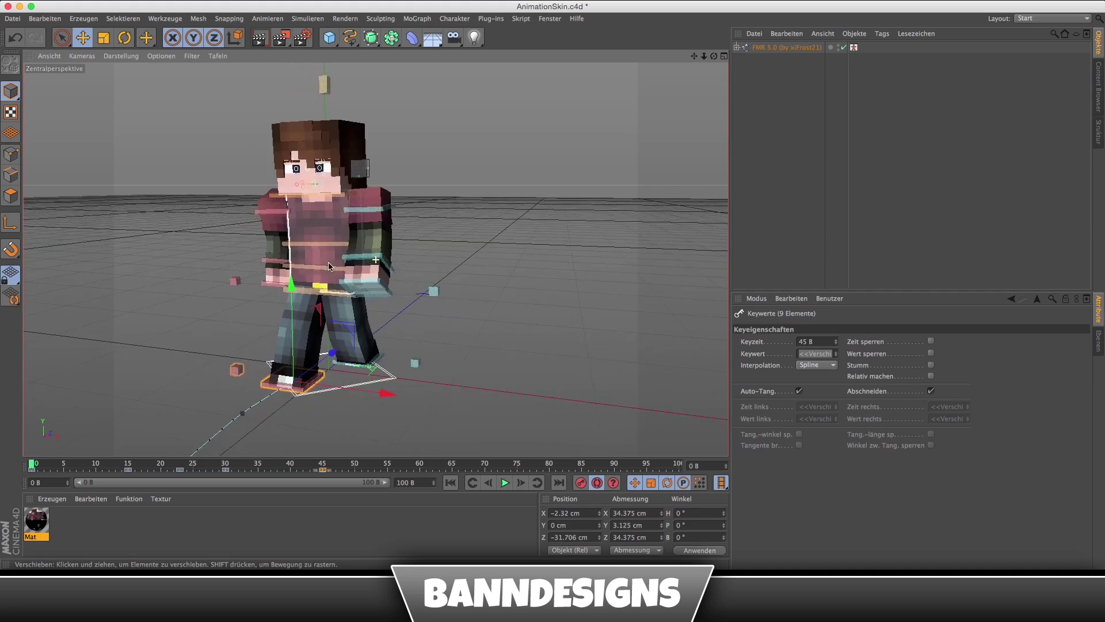